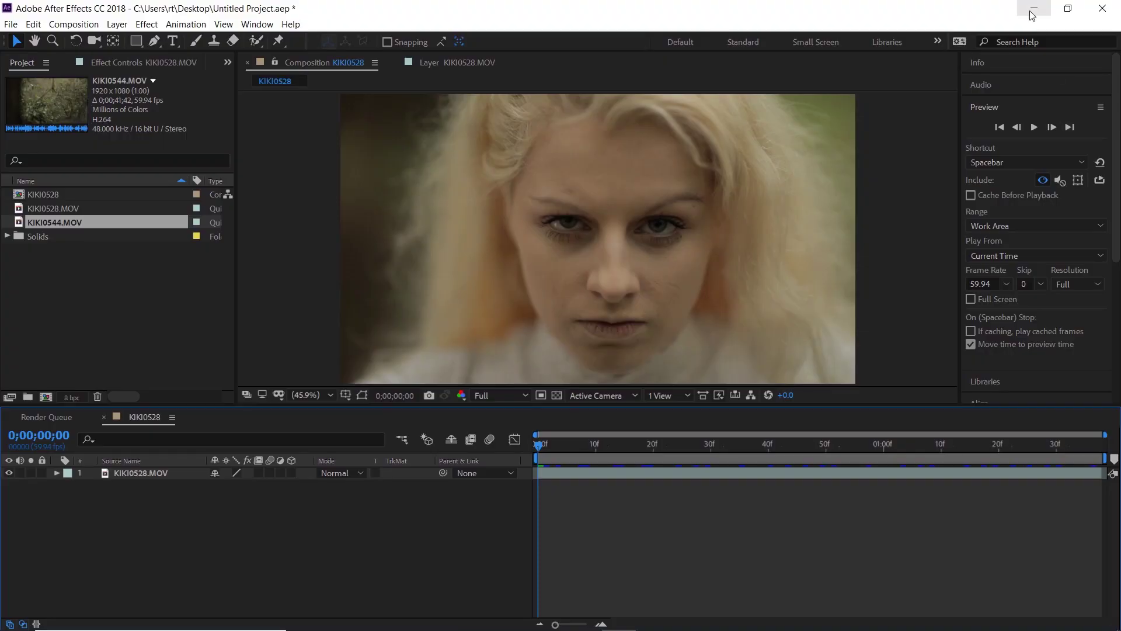
- Preview the clip, stop playback and return to the first frame
click(1033, 127)
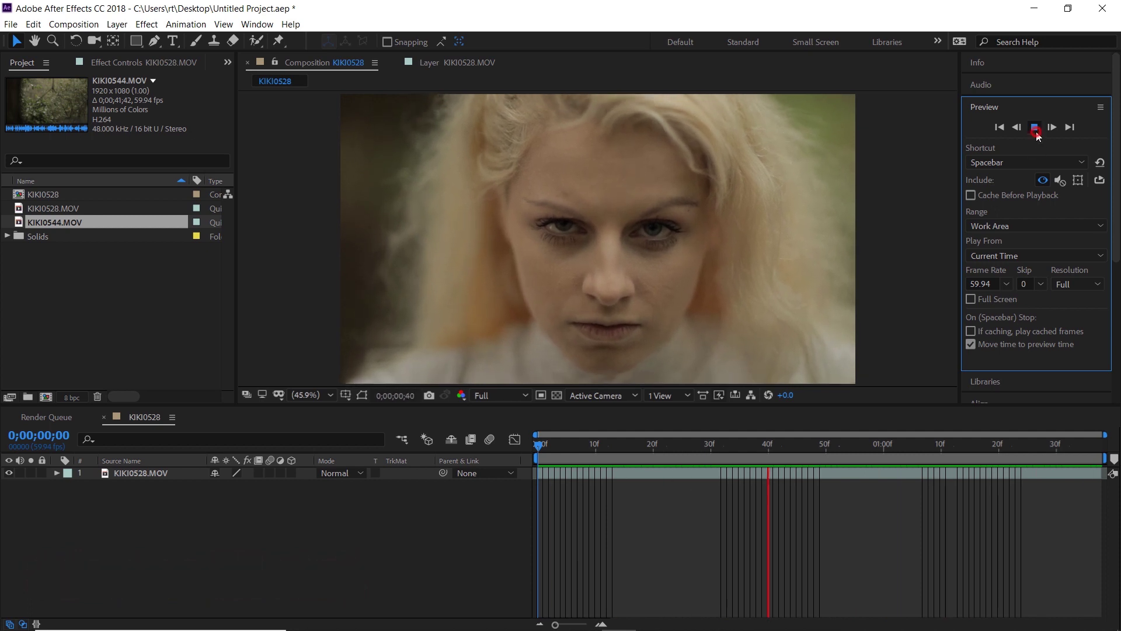
key(space)
key(Home)
- Select the KIKI0528.MOV layer and bring up the Tracker panel
click(141, 473)
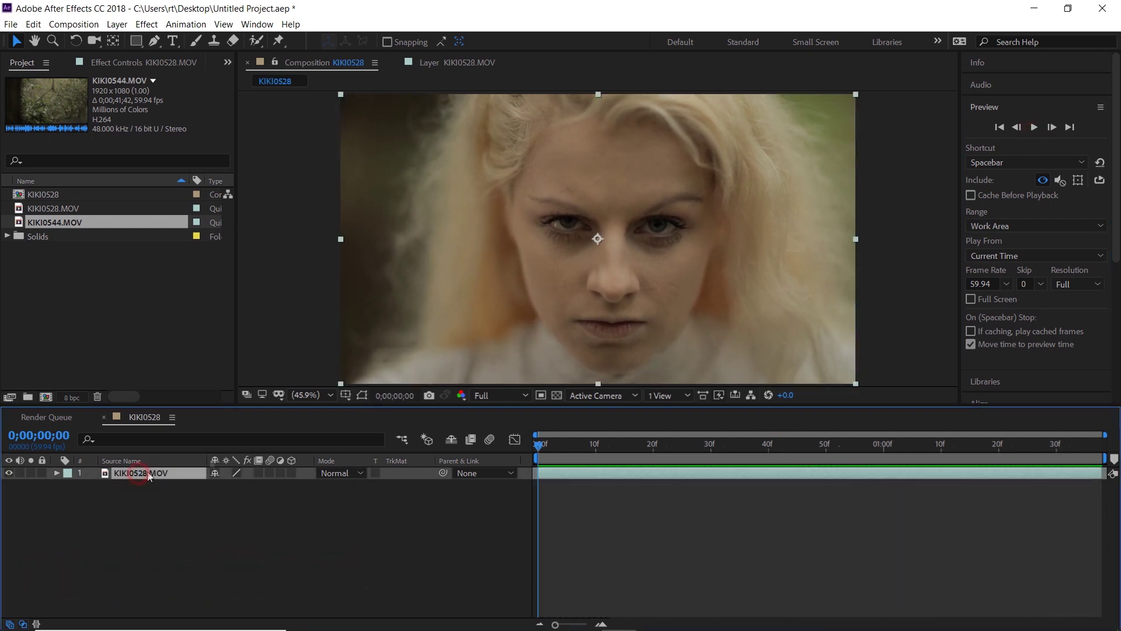
scroll(1011, 301, down, 5)
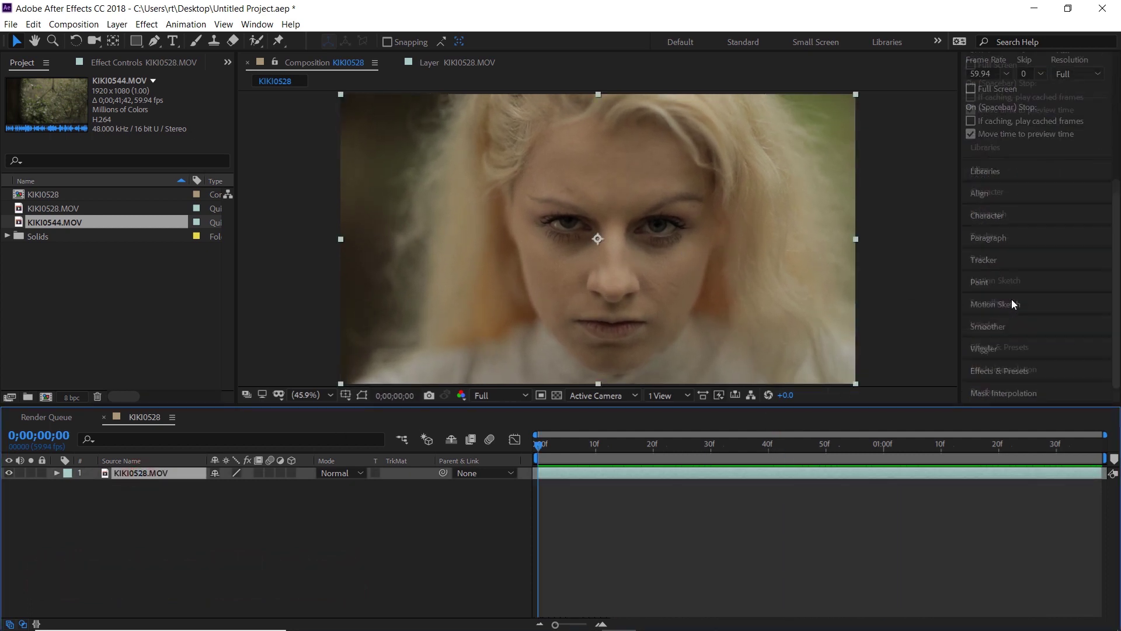
click(993, 236)
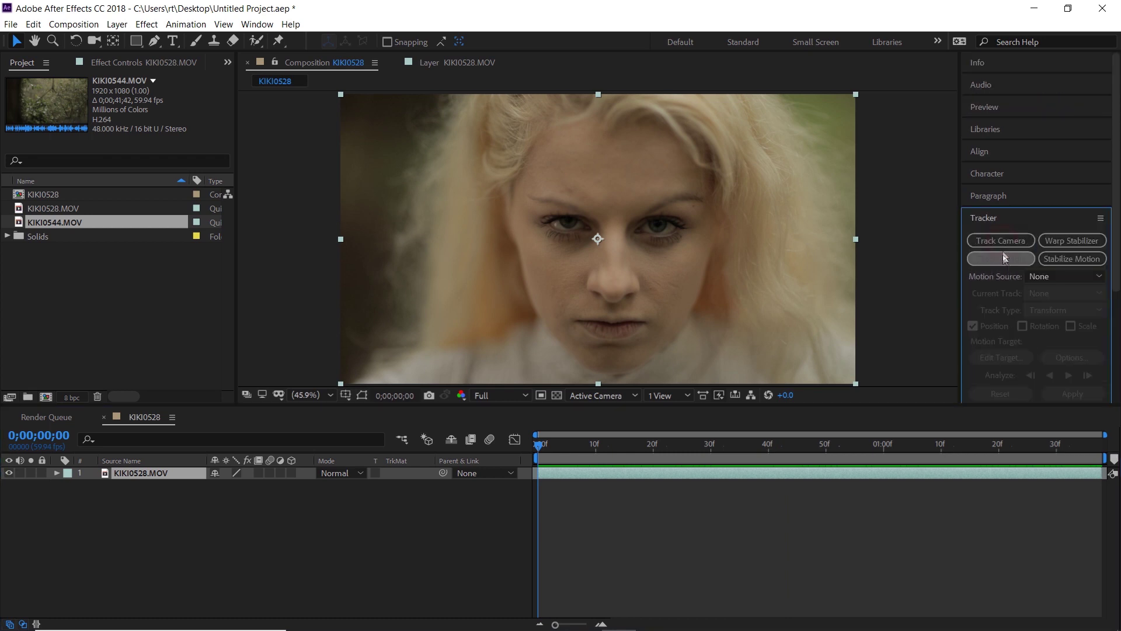
- Start a motion track on KIKI0528.MOV with Track Point 1 on the pupil and an enlarged search box
click(1003, 258)
scroll(596, 209, up, 6)
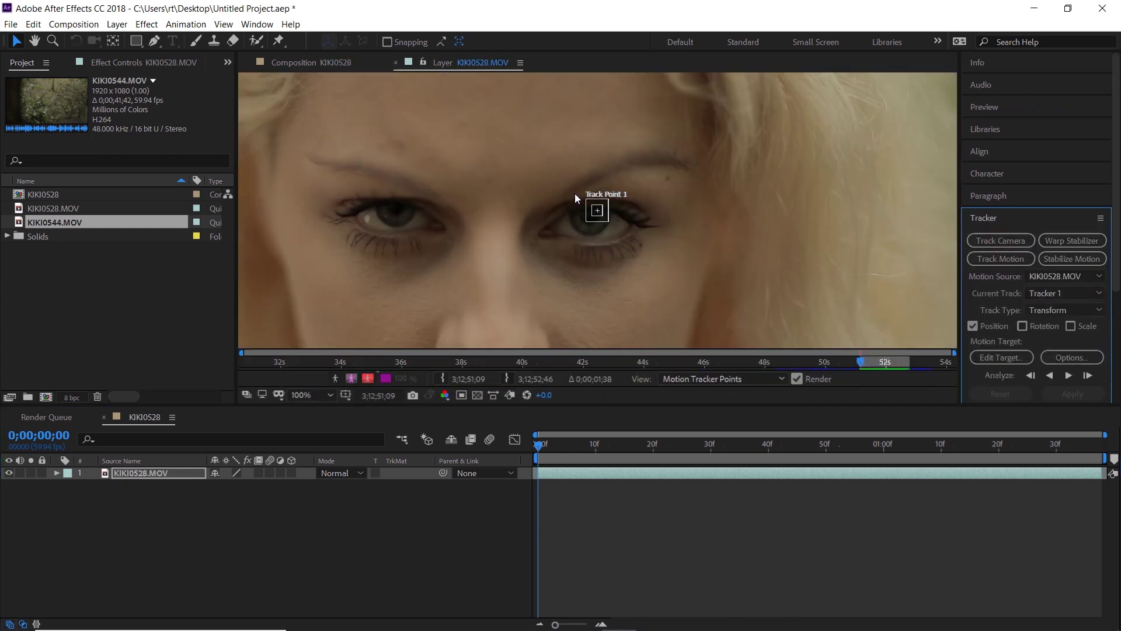
scroll(609, 214, up, 2)
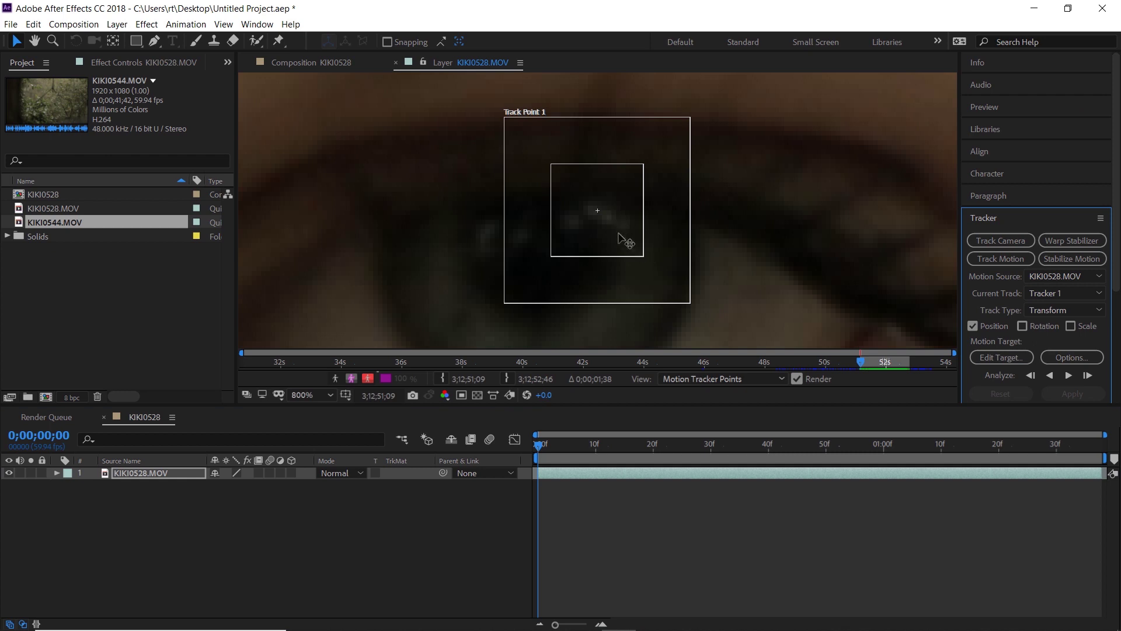
click(612, 229)
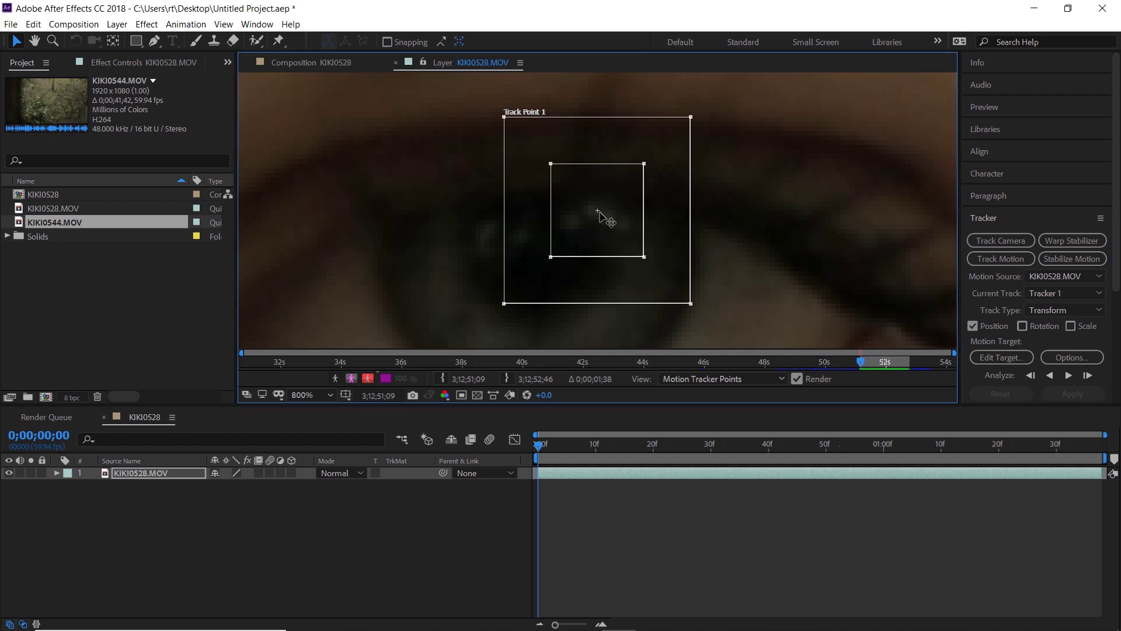
mouse_move(611, 226)
mouse_down()
mouse_move(581, 233)
mouse_move(620, 231)
mouse_move(645, 257)
mouse_move(627, 239)
mouse_up()
mouse_move(690, 311)
mouse_down()
mouse_move(703, 317)
mouse_move(696, 312)
mouse_up()
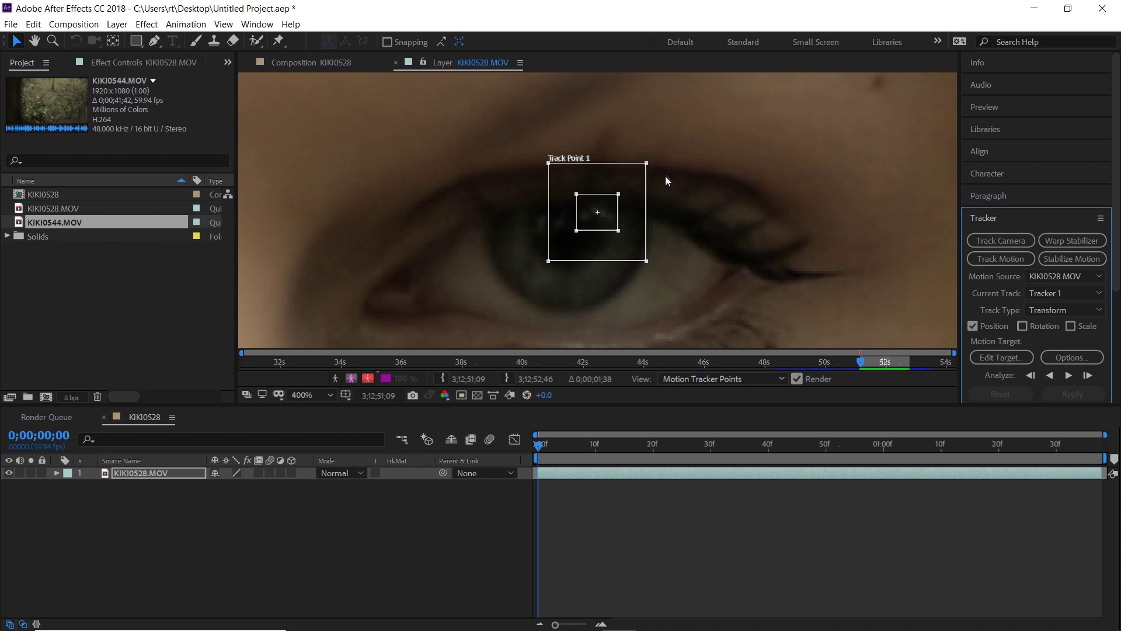
key(comma)
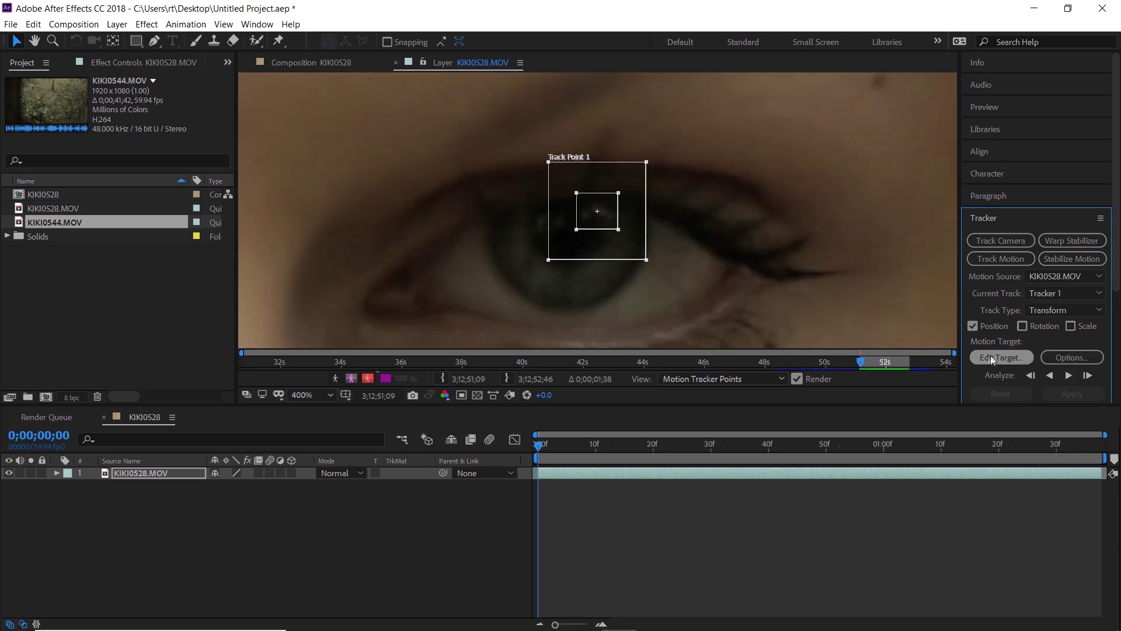
- Add a new Null Object layer to the composition
click(117, 24)
mouse_move(132, 37)
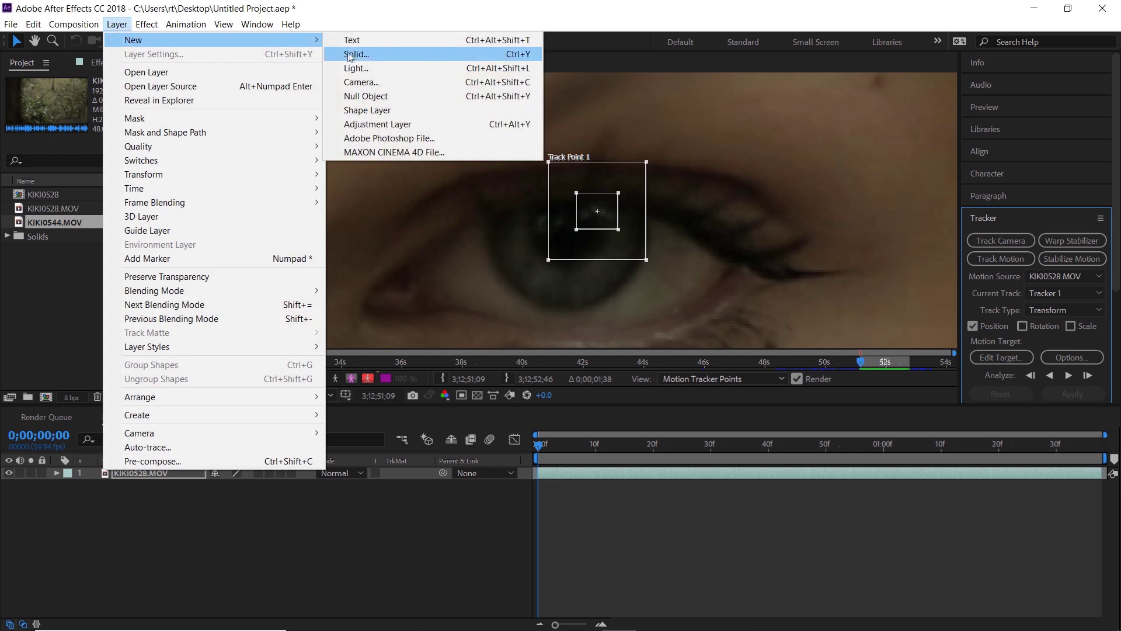
click(374, 95)
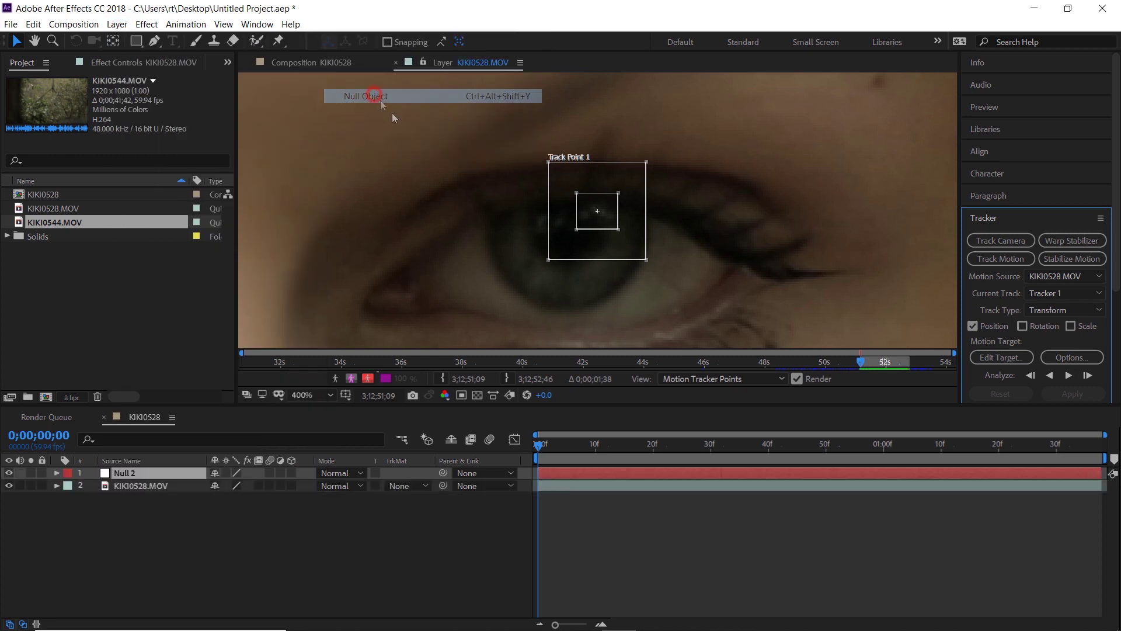
- Target Null 2, analyse Track Point 1 forward through the clip, and apply it
click(1011, 359)
click(586, 364)
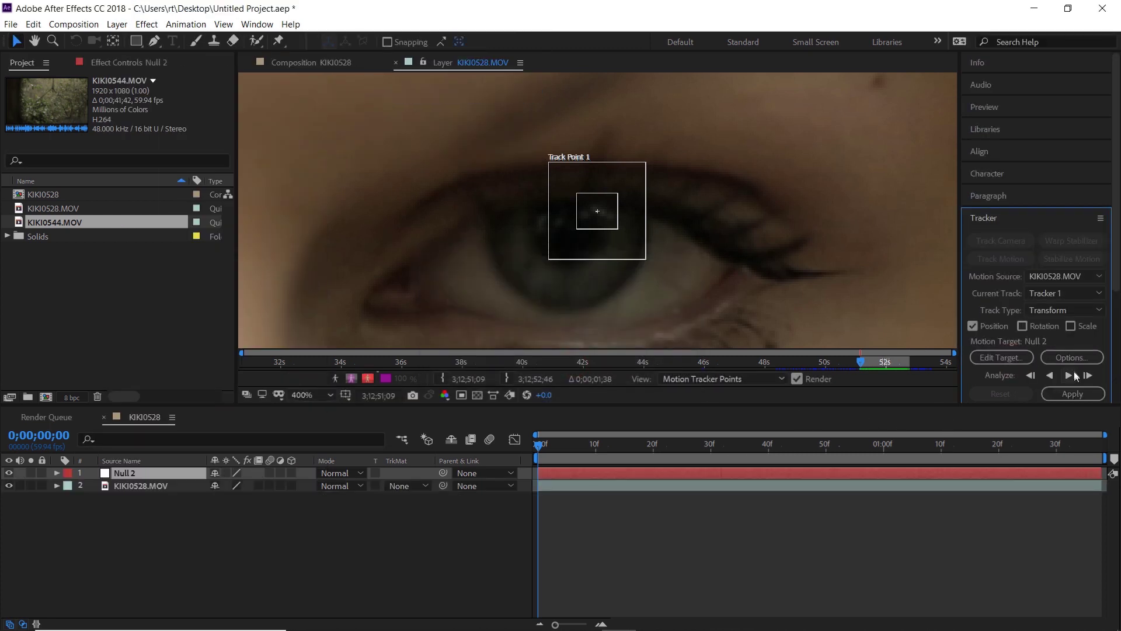
click(1070, 374)
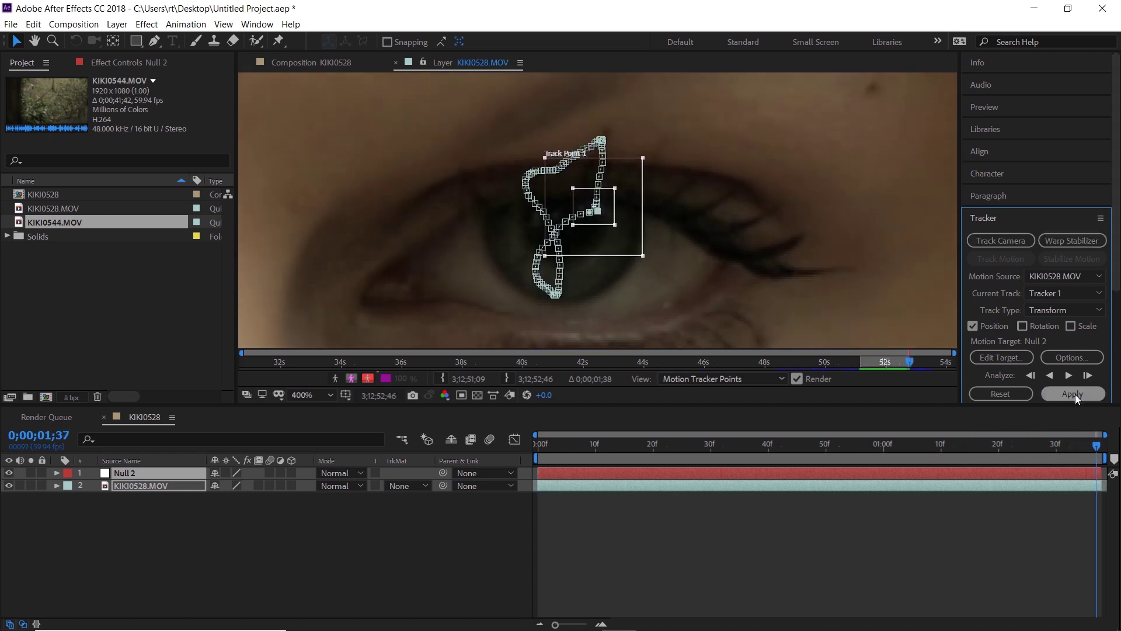
click(1074, 394)
- Confirm X and Y motion for Null 2, zoom in on the tracked eye, and select Null 2
click(574, 339)
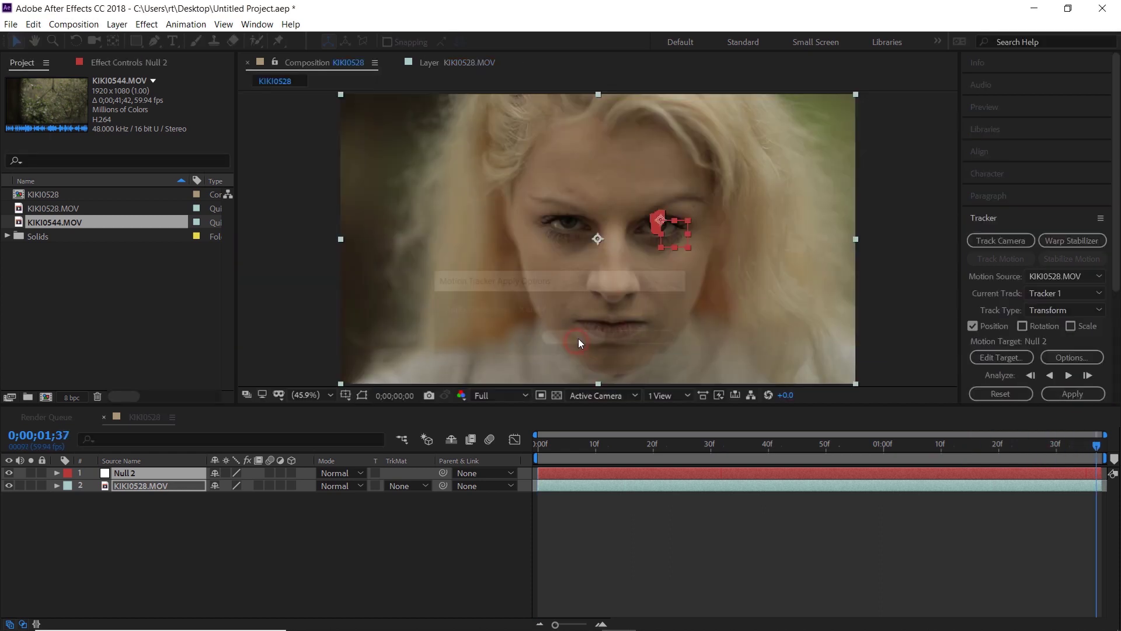
click(56, 486)
click(145, 516)
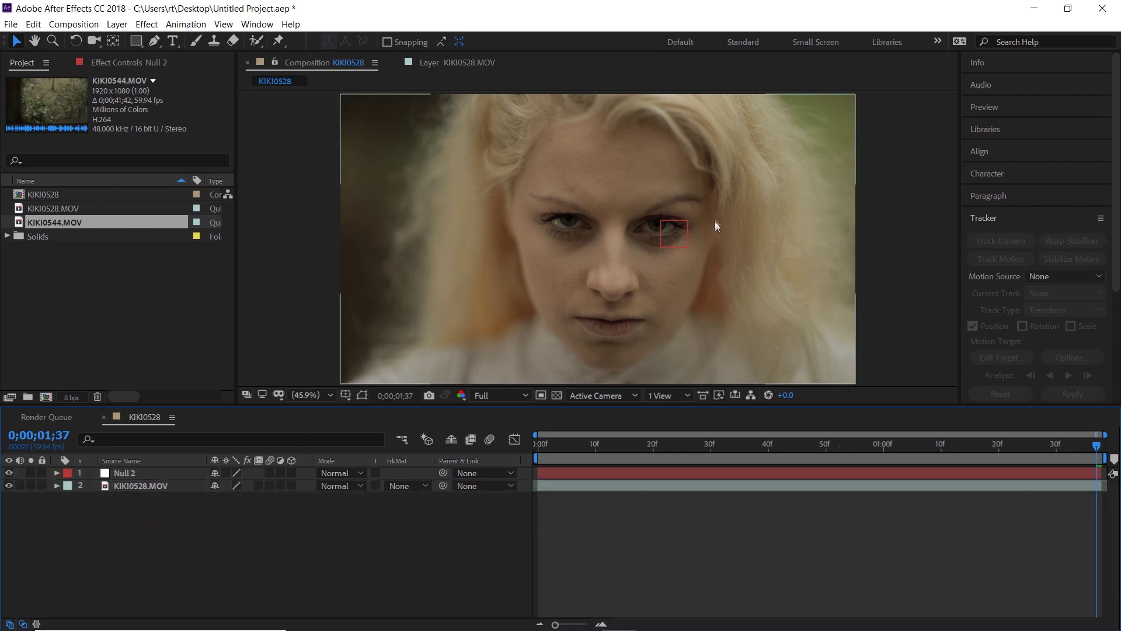
scroll(690, 182, up, 4)
drag(788, 163, 501, 214)
scroll(495, 201, up, 2)
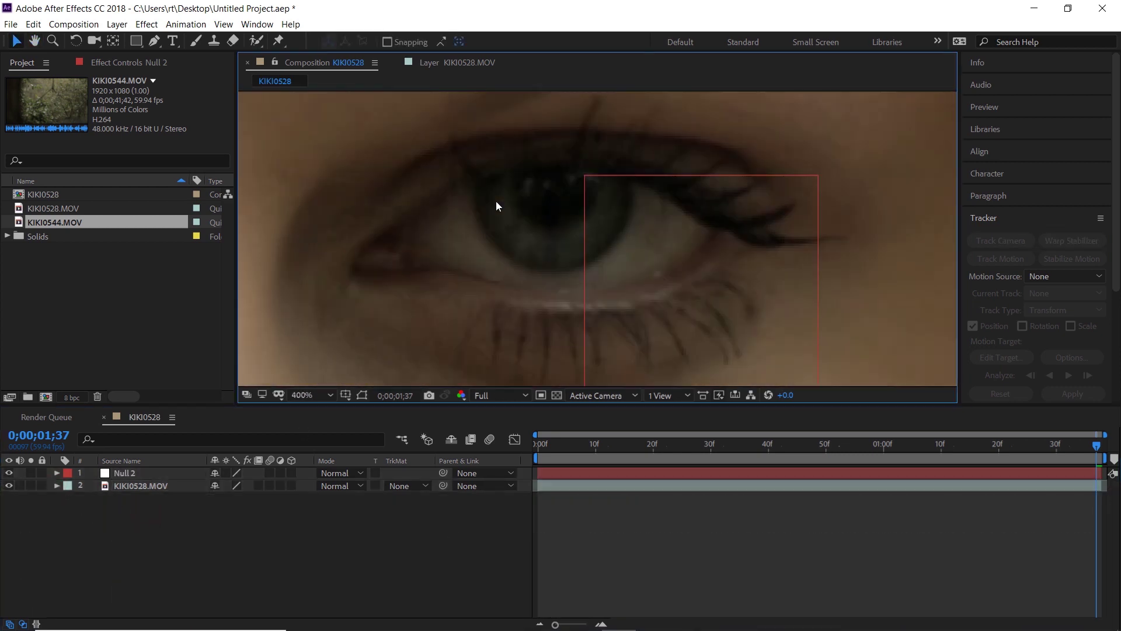
click(125, 474)
- Create a black full-frame solid named Black Solid 2
click(117, 24)
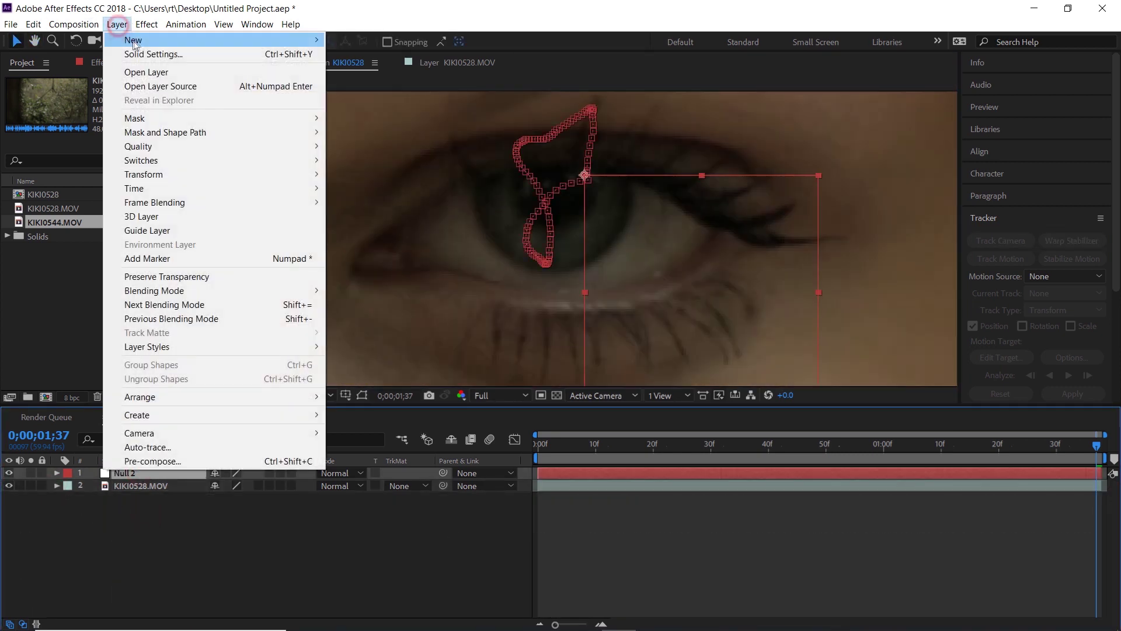
mouse_move(138, 37)
click(400, 50)
click(214, 400)
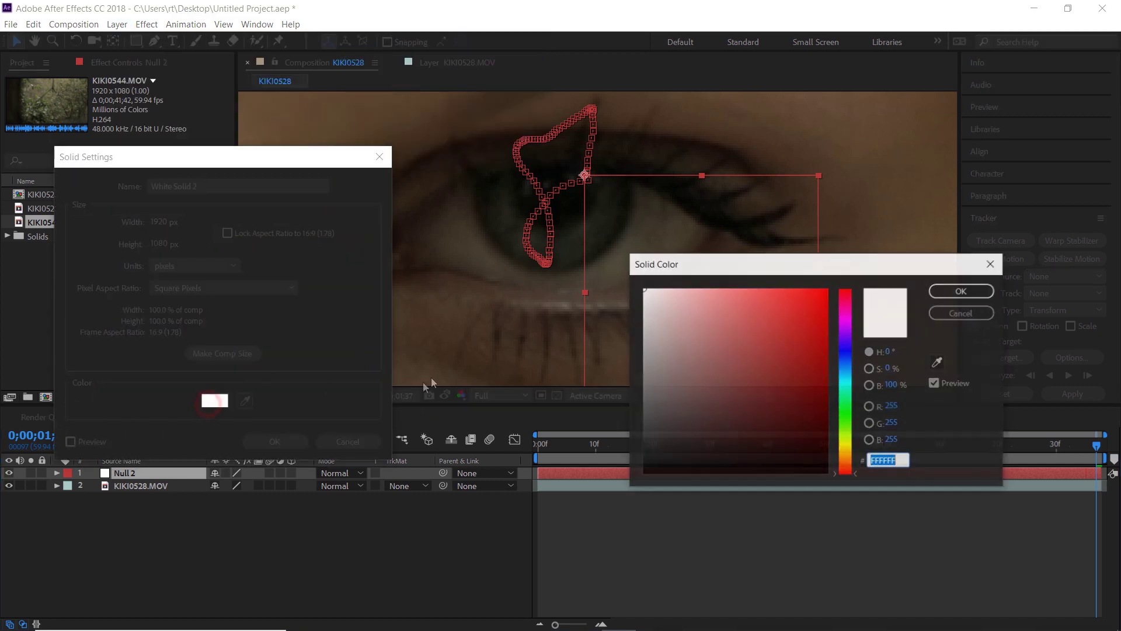
click(934, 288)
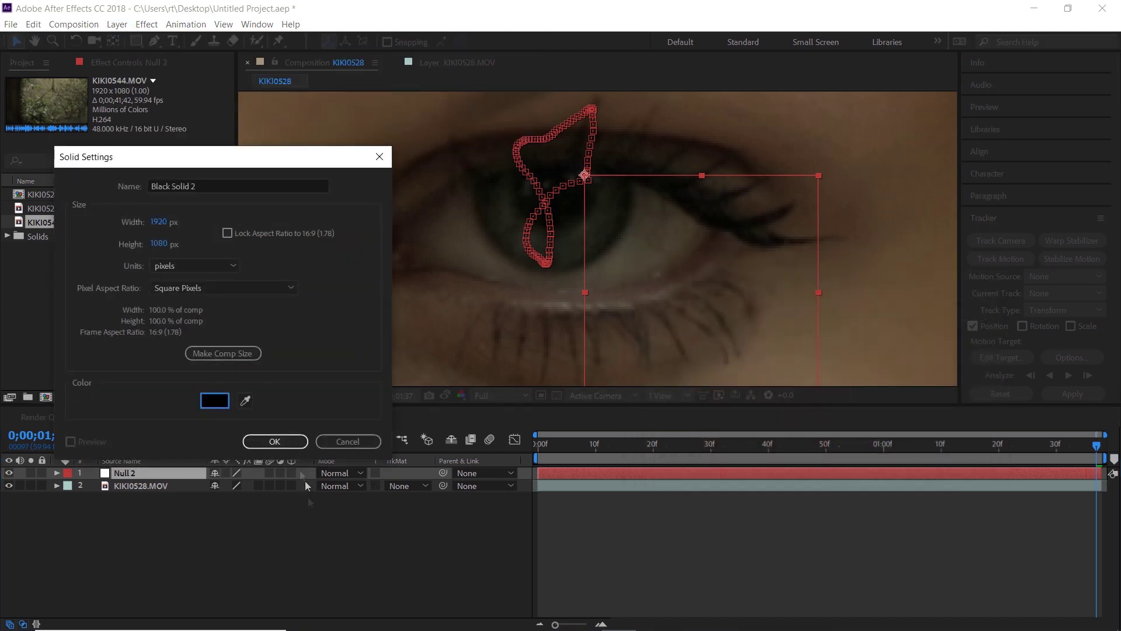
click(274, 441)
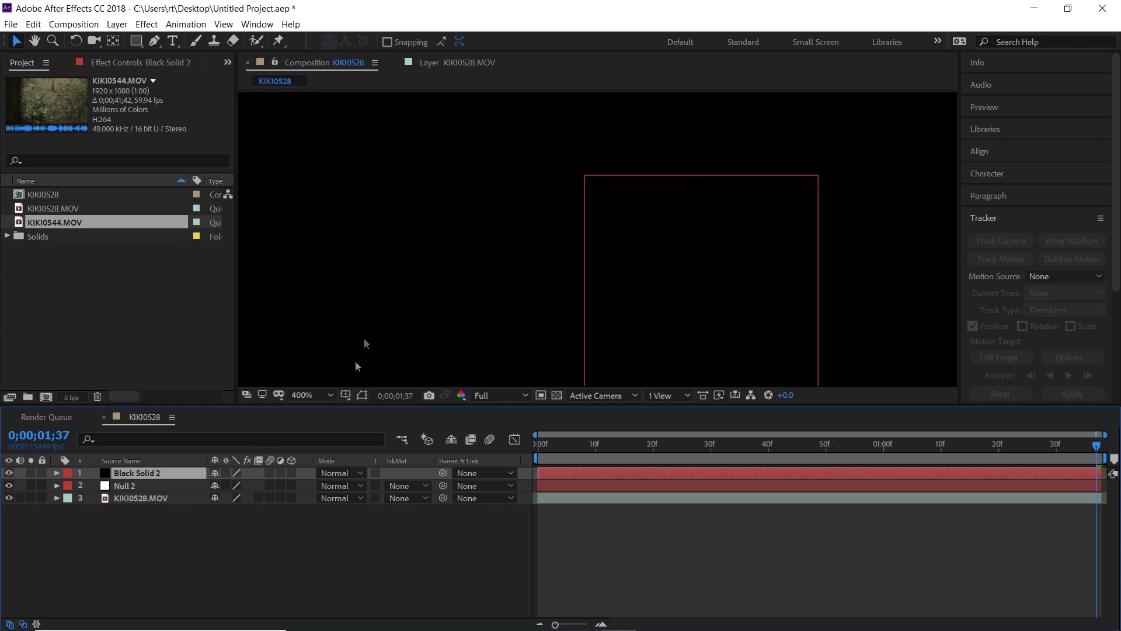
- Lower Black Solid 2's opacity to 4% so the eye shows through
key(t)
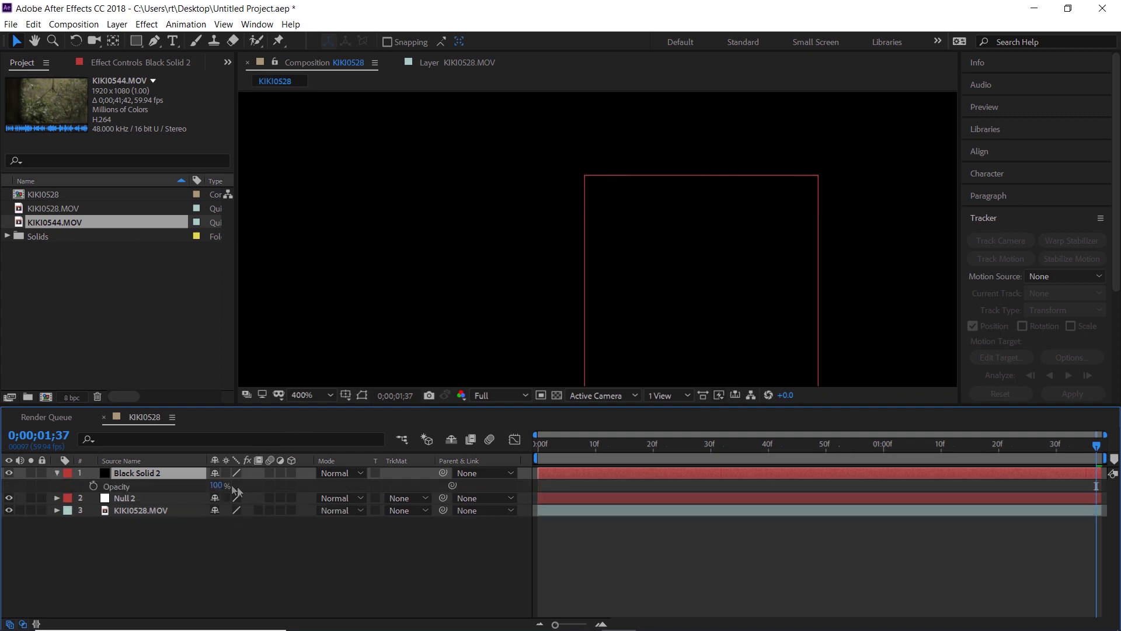
drag(221, 488, 36, 486)
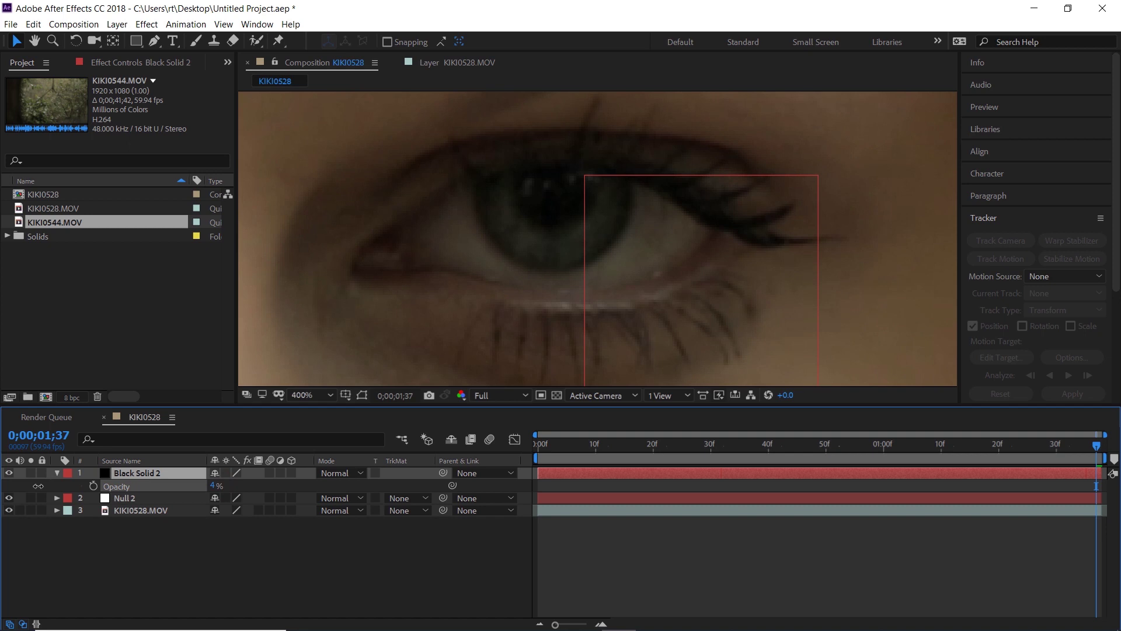
click(143, 473)
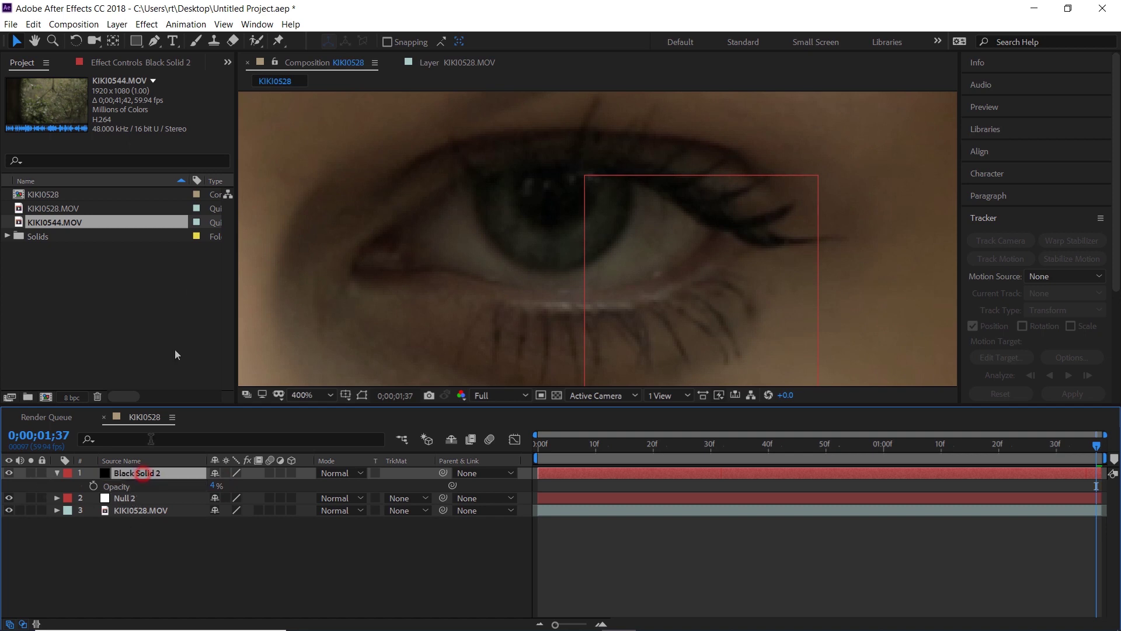
click(155, 42)
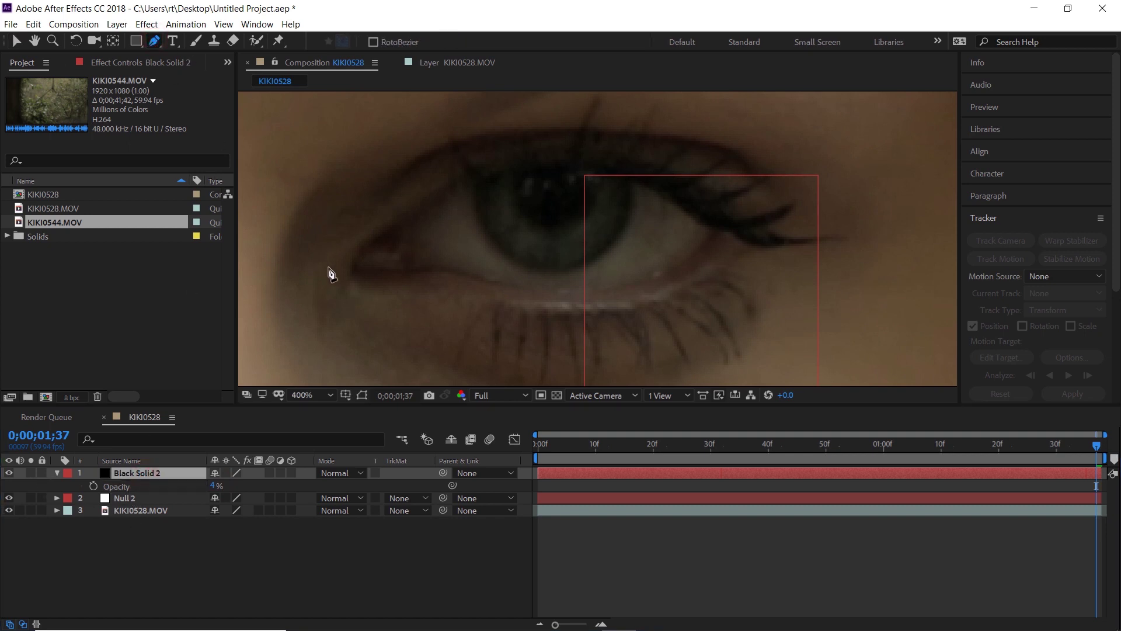
- Start the mask on Black Solid 2 with points along the lower eyelid
scroll(348, 307, up, 1)
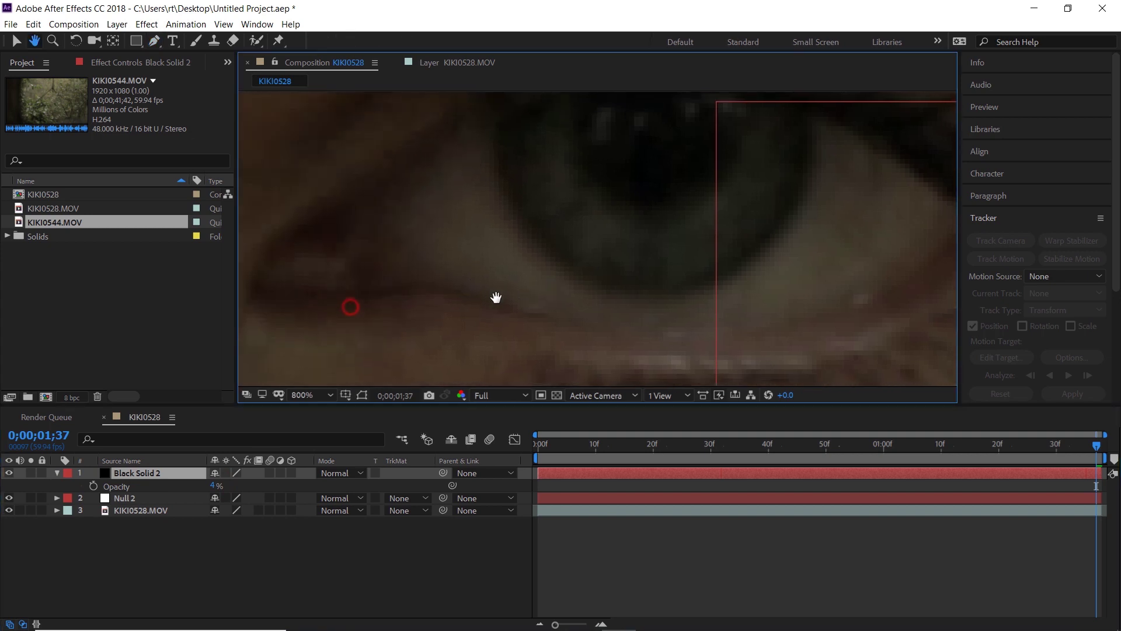
click(434, 282)
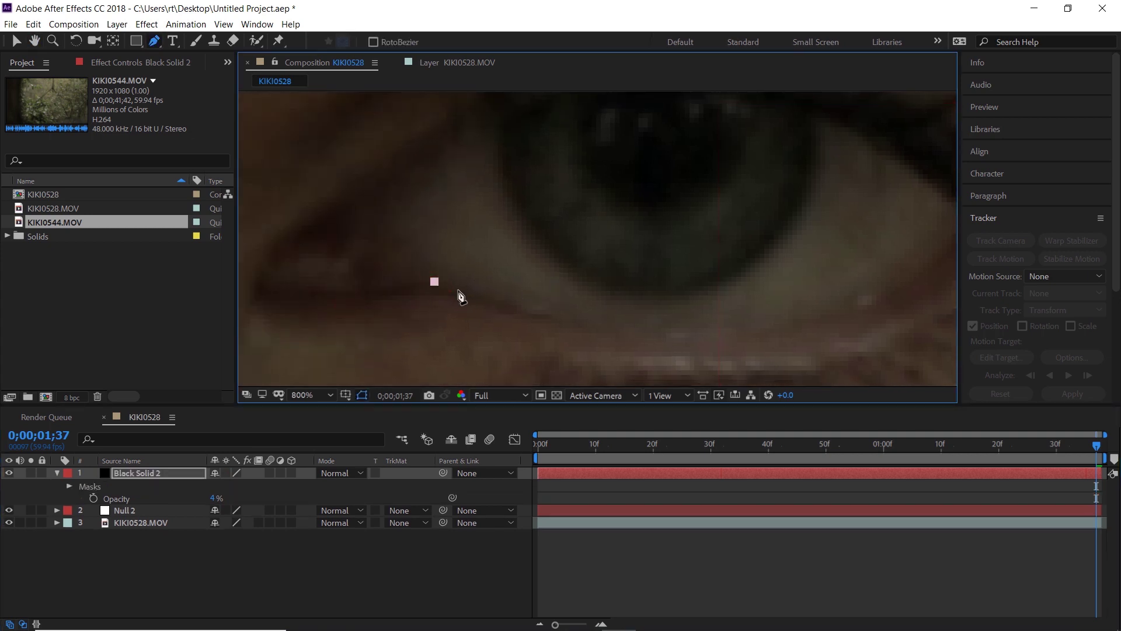
click(489, 298)
click(513, 310)
click(544, 320)
click(573, 330)
click(600, 336)
click(639, 341)
click(688, 346)
click(760, 341)
drag(780, 343, 504, 328)
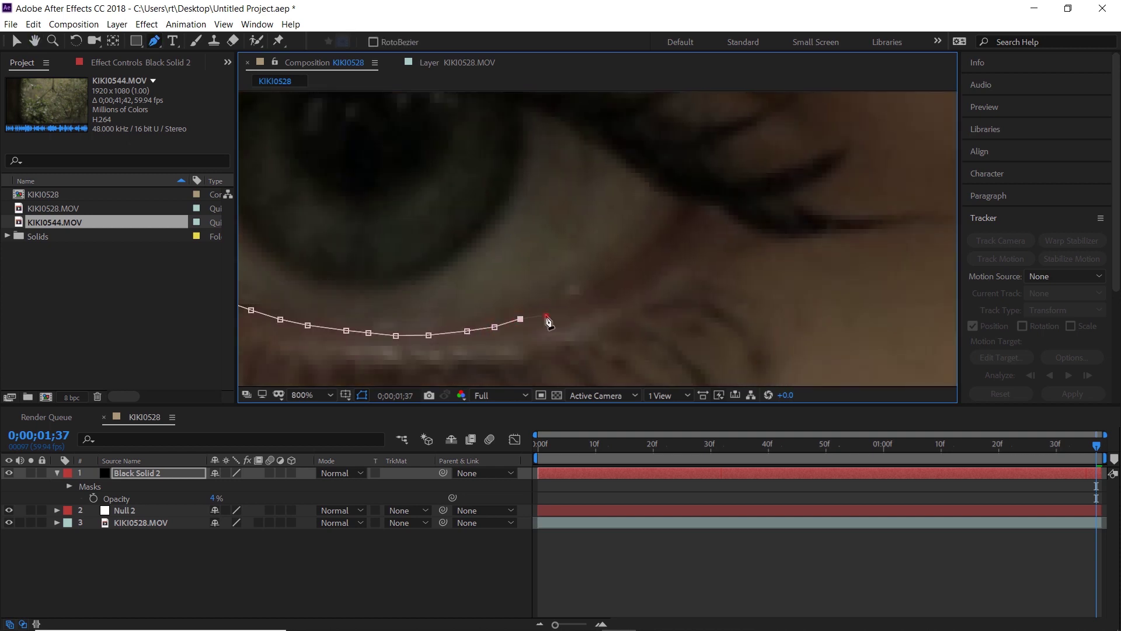
- Add mask points toward the eye's outer corner, undoing an accidental closing segment
click(579, 303)
click(603, 290)
click(622, 278)
click(641, 267)
click(663, 247)
click(679, 230)
click(695, 207)
drag(599, 197, 766, 193)
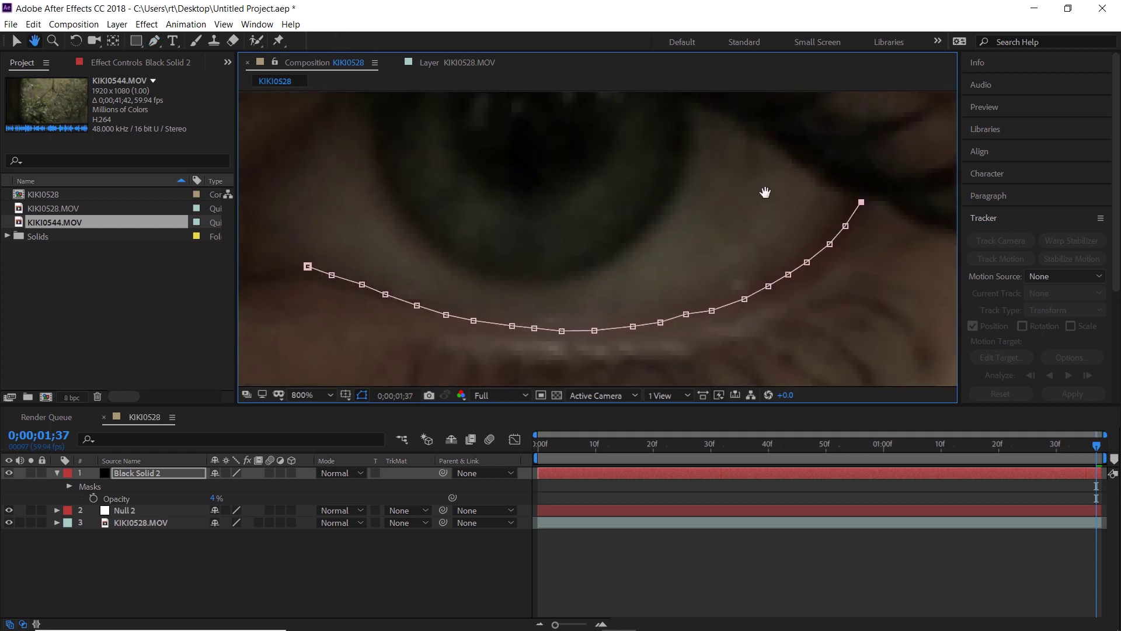
click(359, 287)
click(863, 203)
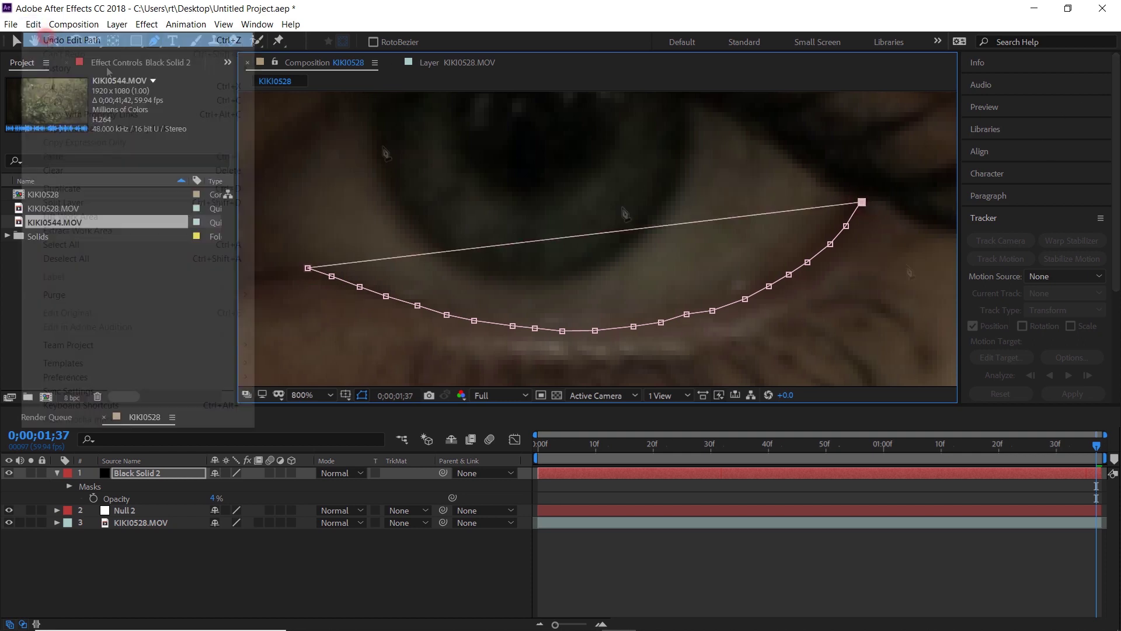
key(ctrl+z)
drag(816, 170, 876, 258)
- Add mask points along the upper eyelid and down toward the inner corner
click(873, 252)
click(849, 228)
click(811, 206)
click(743, 171)
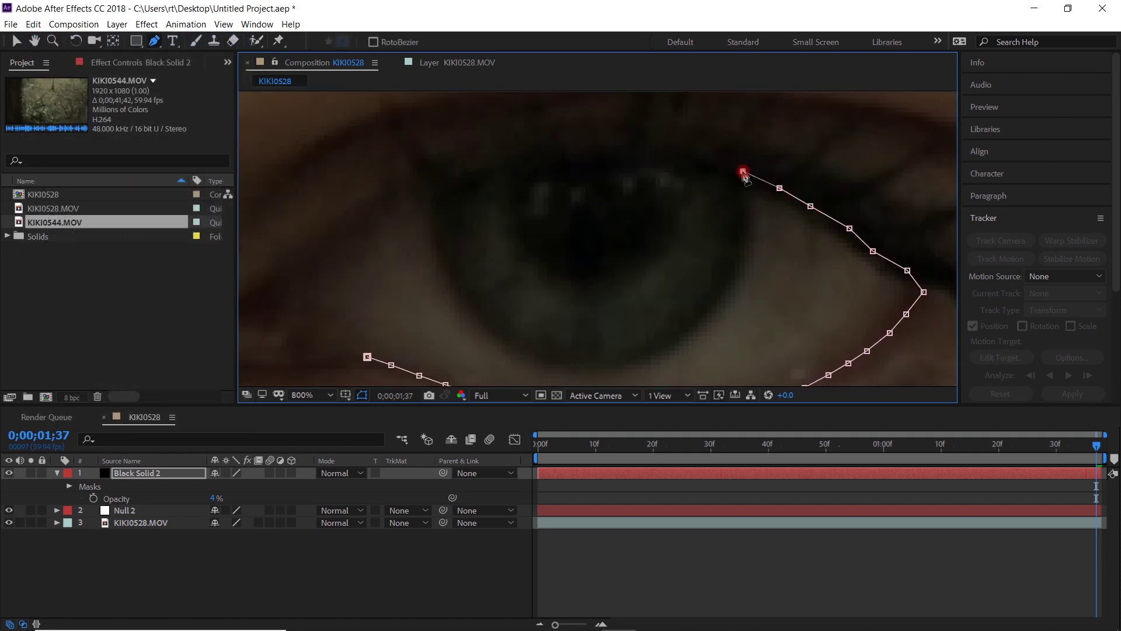
click(653, 154)
click(554, 157)
click(482, 165)
click(446, 169)
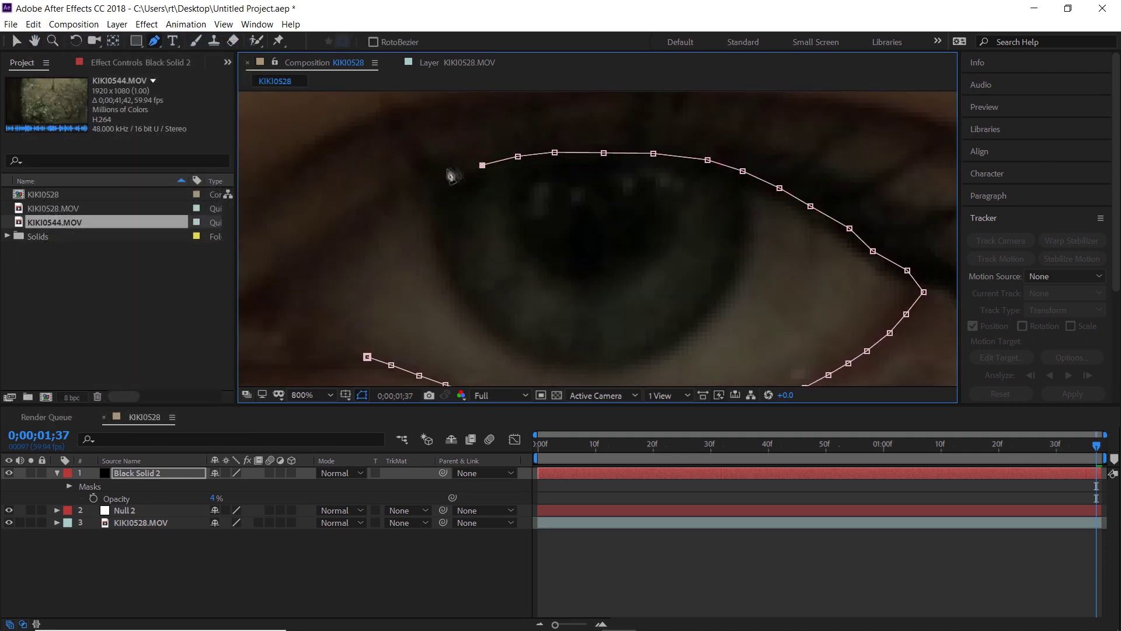
click(422, 180)
click(398, 196)
click(363, 218)
- Trace around the inner corner, close the mask, and raise the solid's opacity to 100%
drag(338, 242, 565, 208)
click(554, 211)
click(526, 230)
click(522, 255)
click(529, 282)
click(538, 312)
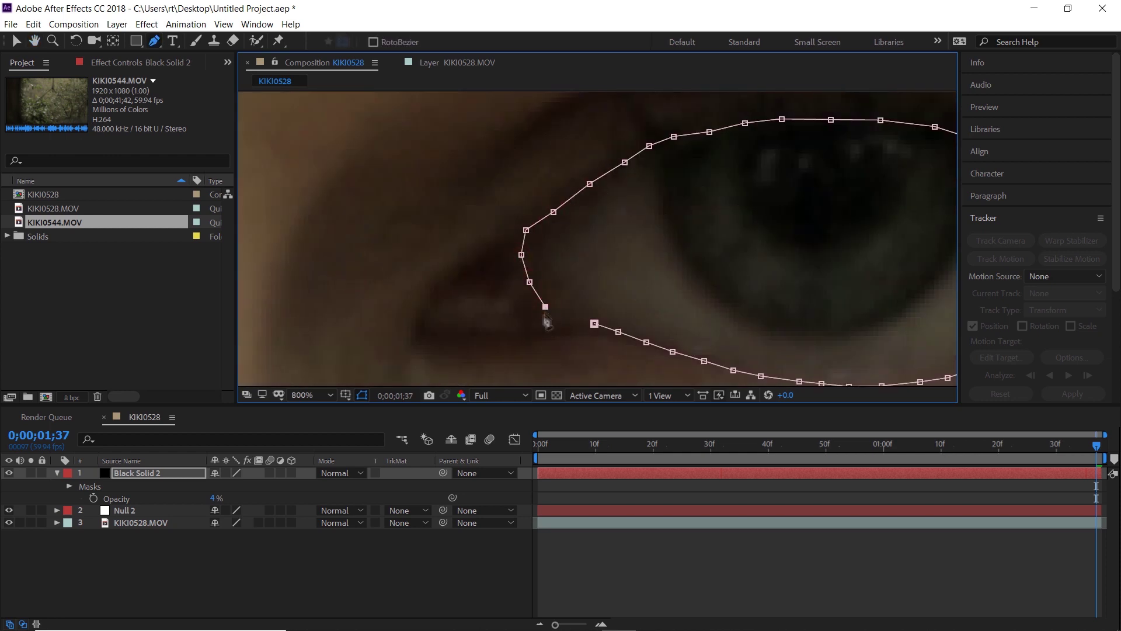
click(553, 324)
click(558, 336)
click(580, 335)
click(595, 324)
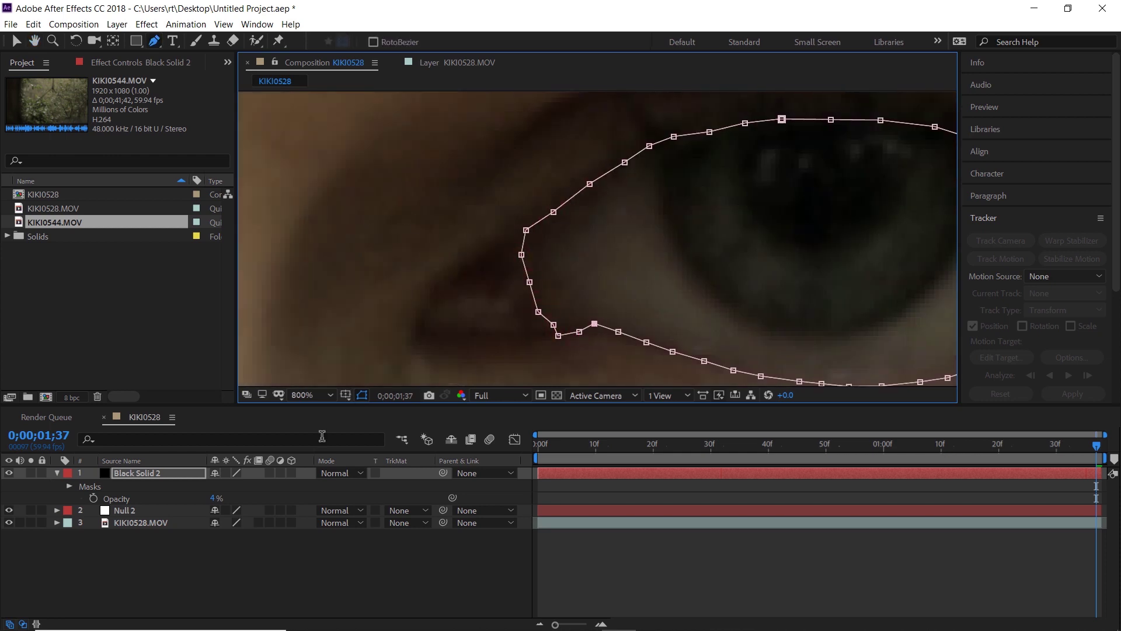
drag(215, 505, 410, 488)
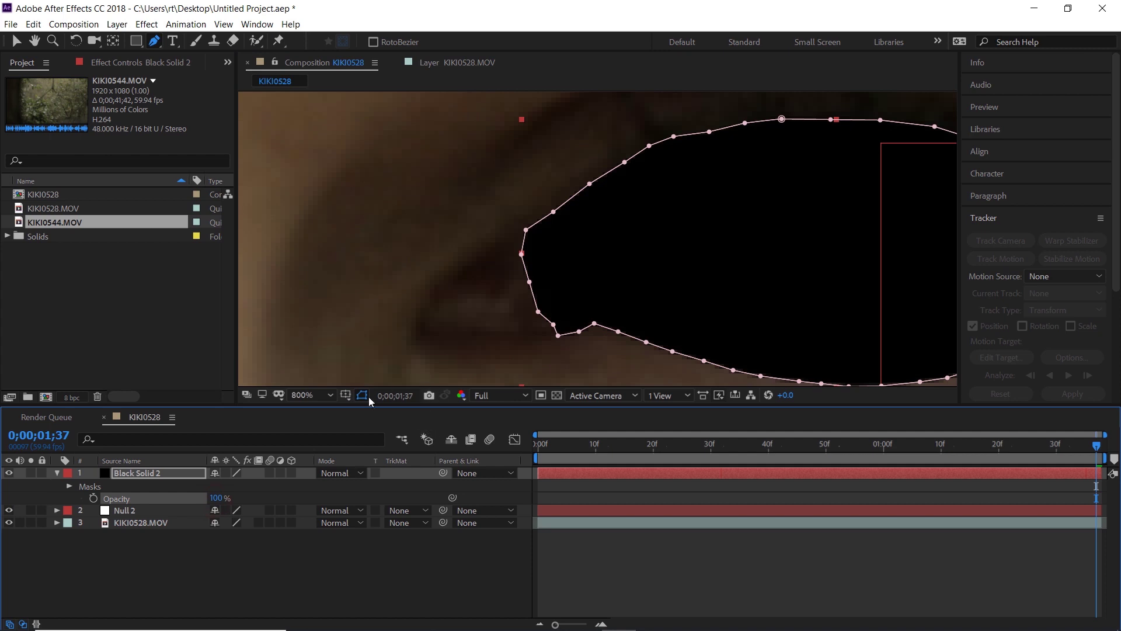
- Set Mask 1's feather on Black Solid 2 to 8 pixels
click(362, 395)
scroll(350, 170, down, 2)
drag(555, 243, 580, 270)
key(g)
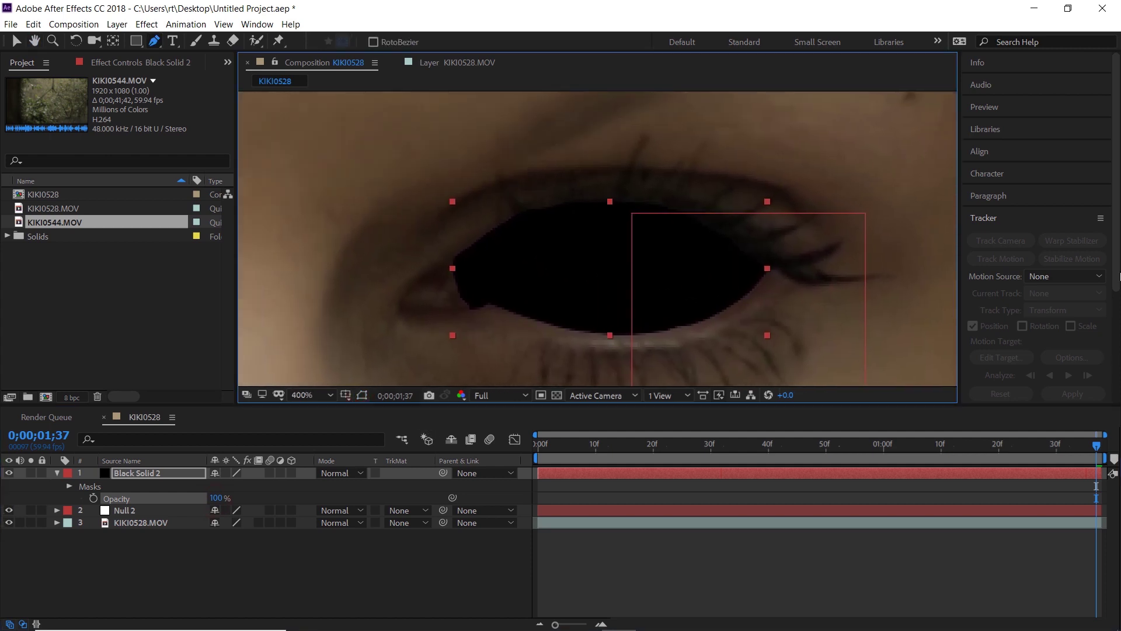
click(56, 473)
ctrl+click(56, 472)
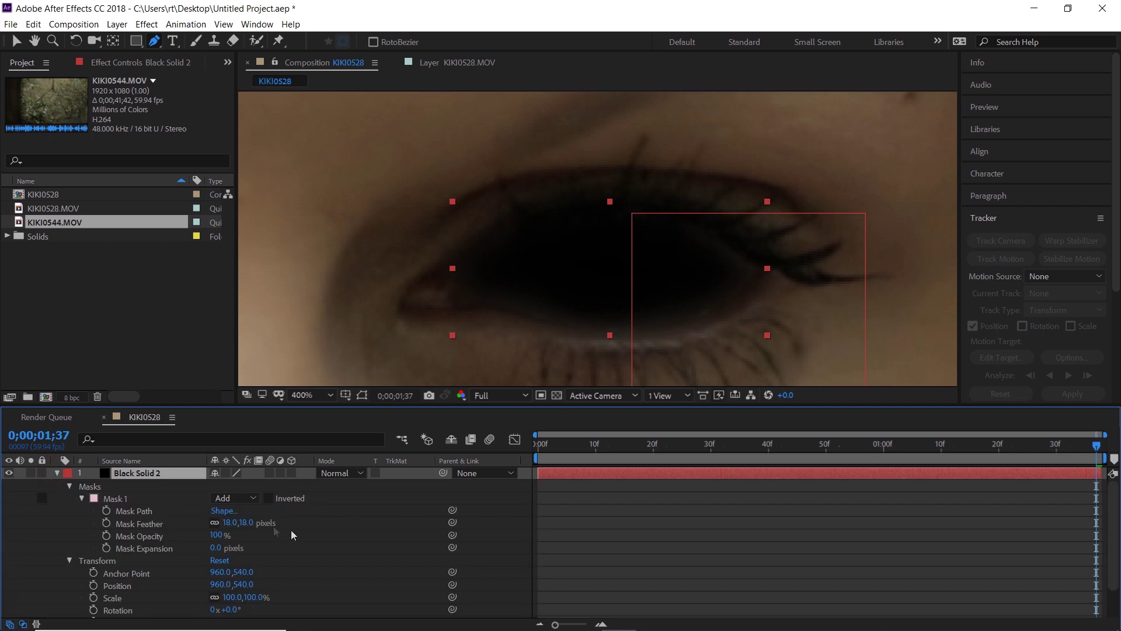
drag(245, 528, 126, 528)
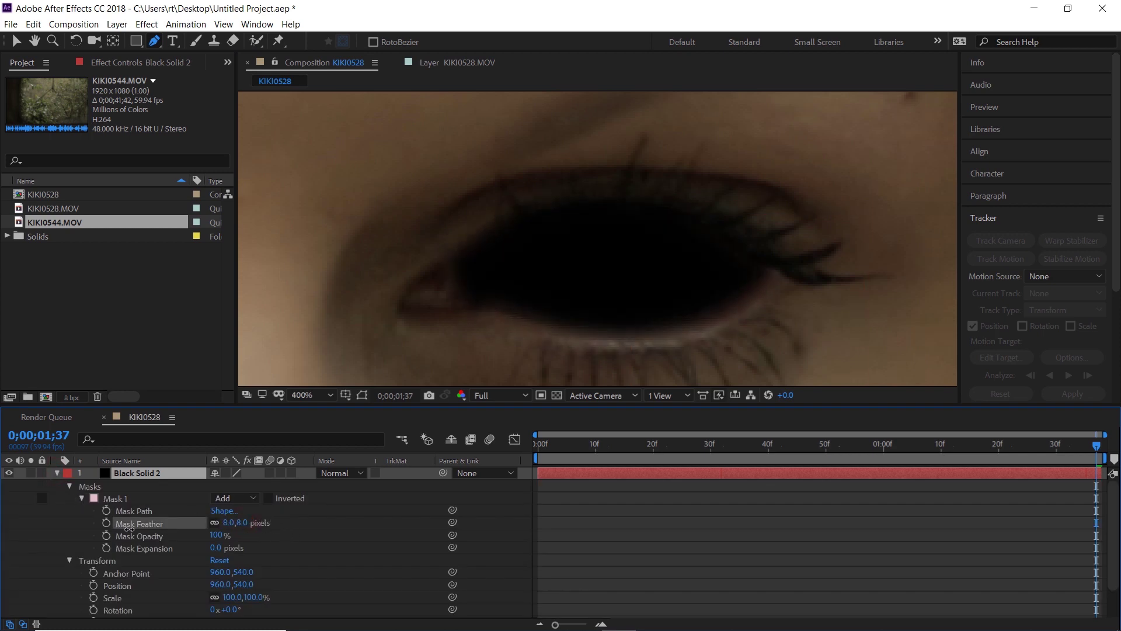
- Set Black Solid 2's blend mode to Overlay
click(72, 519)
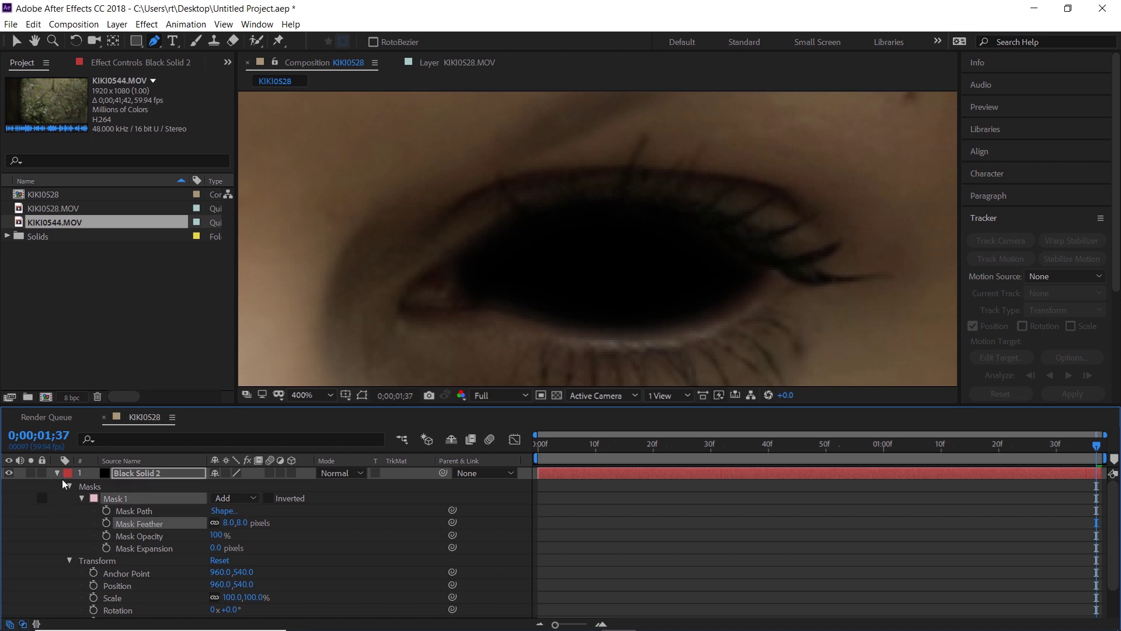
click(57, 473)
key(ctrl+alt+shift+y)
drag(138, 486, 137, 470)
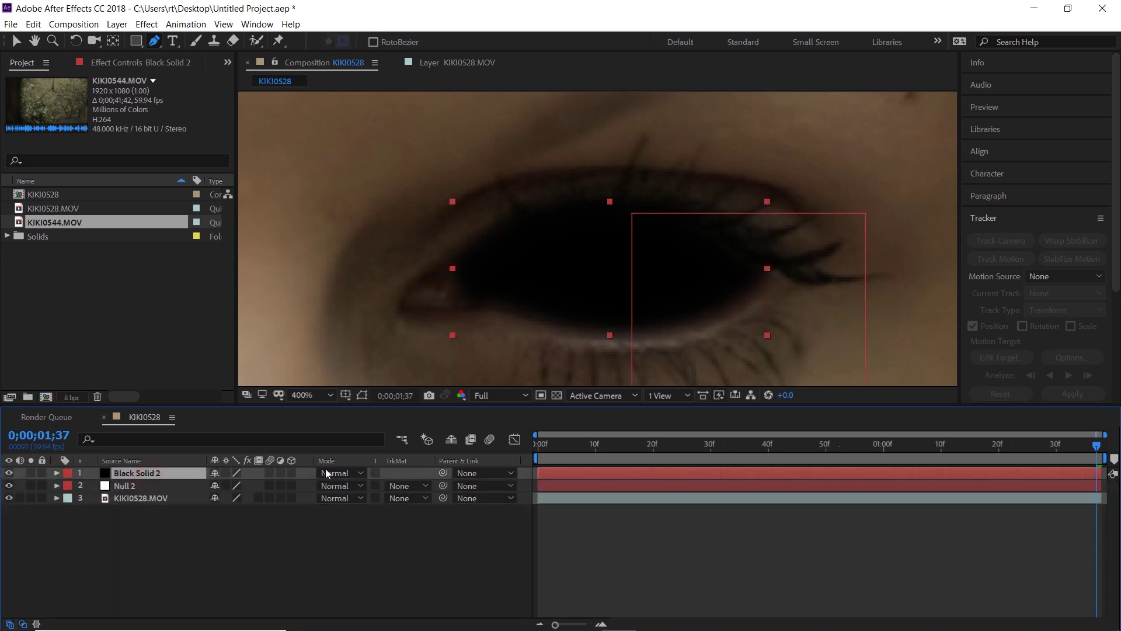
click(334, 472)
click(396, 351)
- Duplicate the black solid and lower the top copy's opacity to 66%
key(ctrl+d)
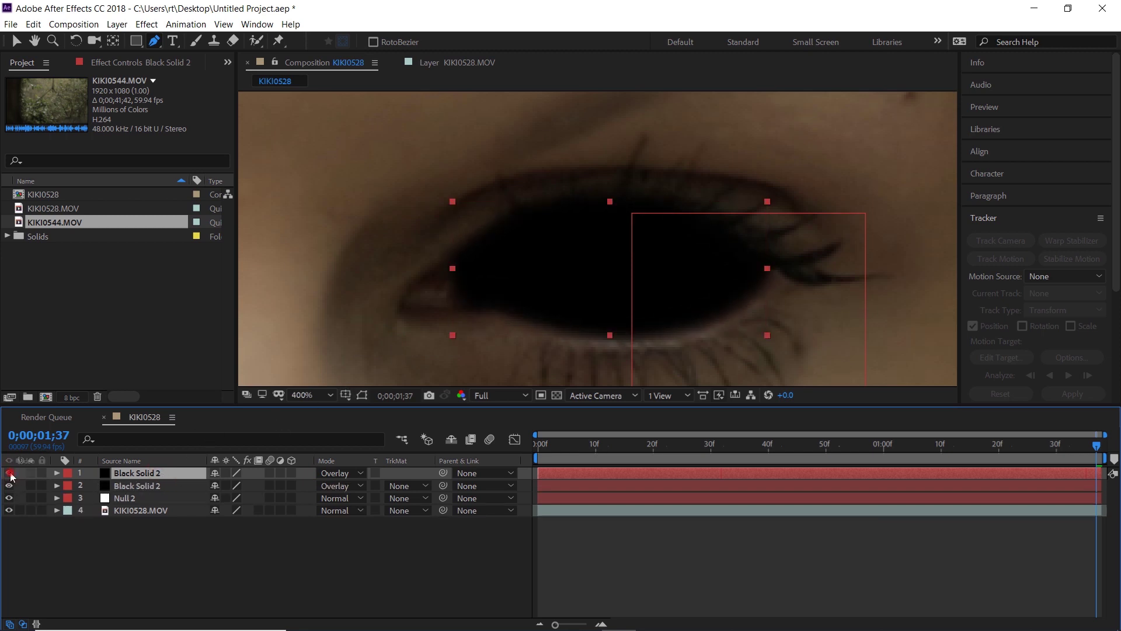
key(t)
drag(215, 485, 195, 487)
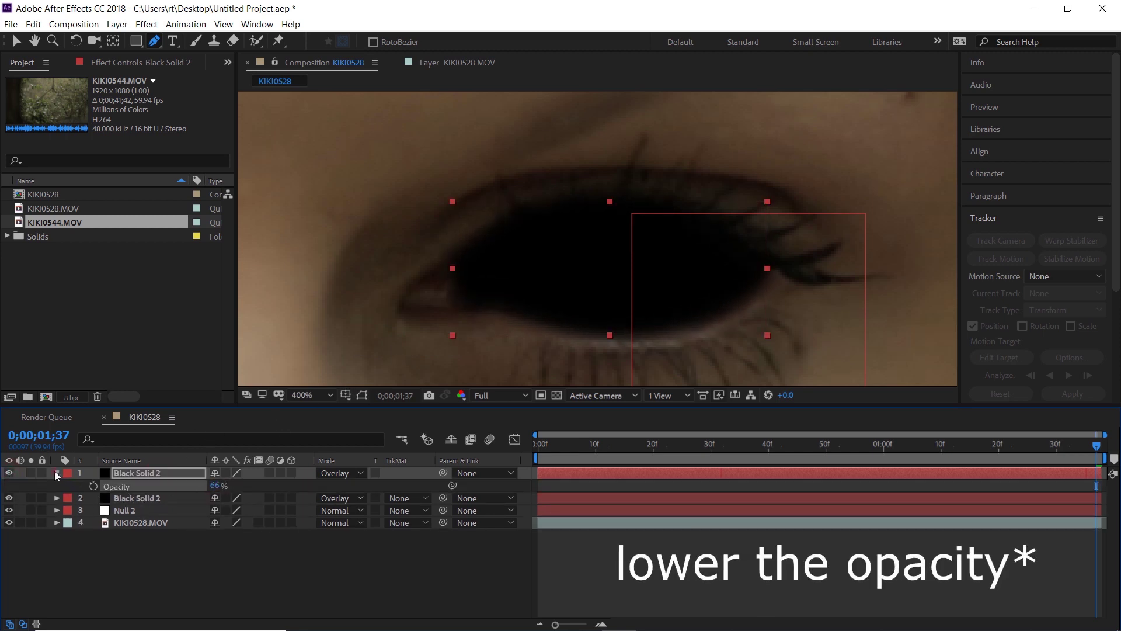
key(t)
click(79, 221)
- Add KIKI0544.MOV as the top layer and zoom the viewer out to show the whole frame
drag(77, 223, 143, 470)
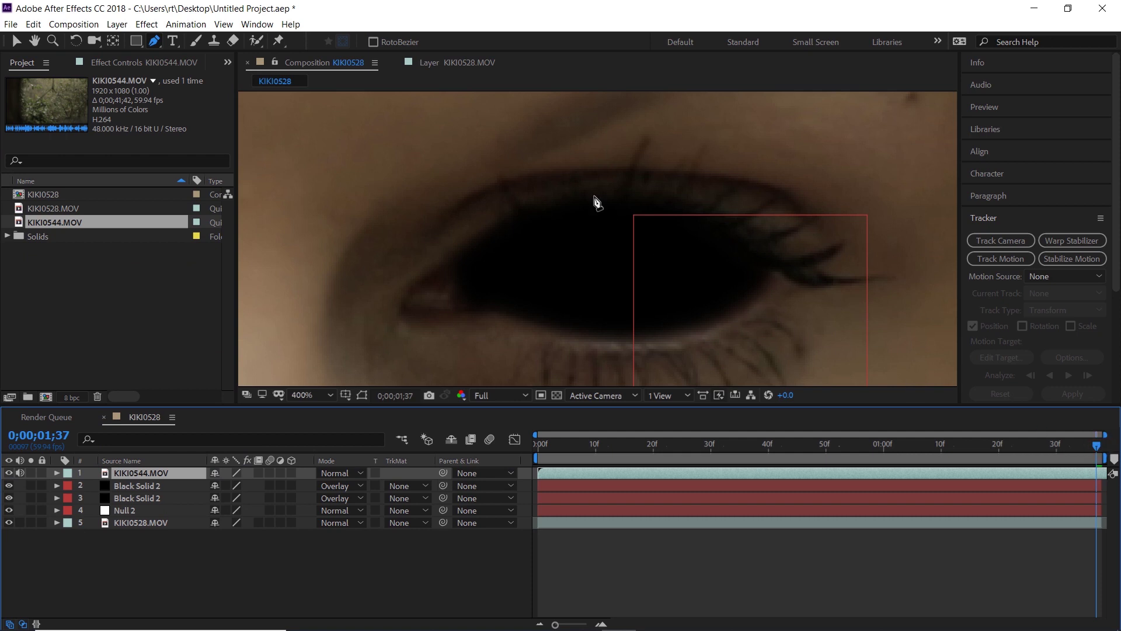
key(comma)
click(24, 474)
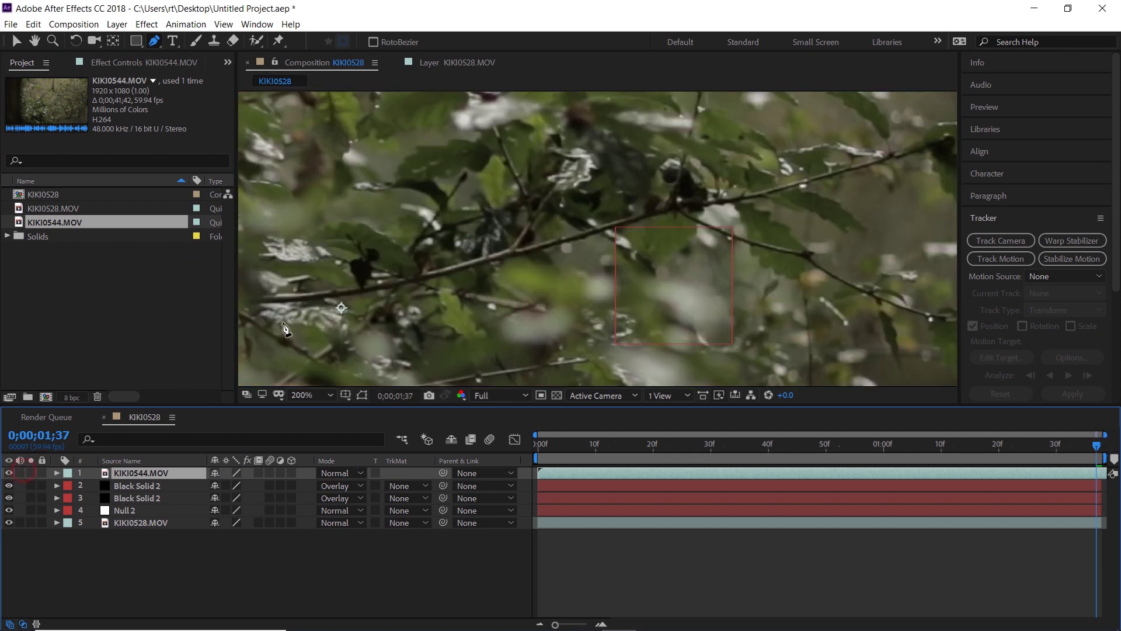
key(comma)
key(comma)
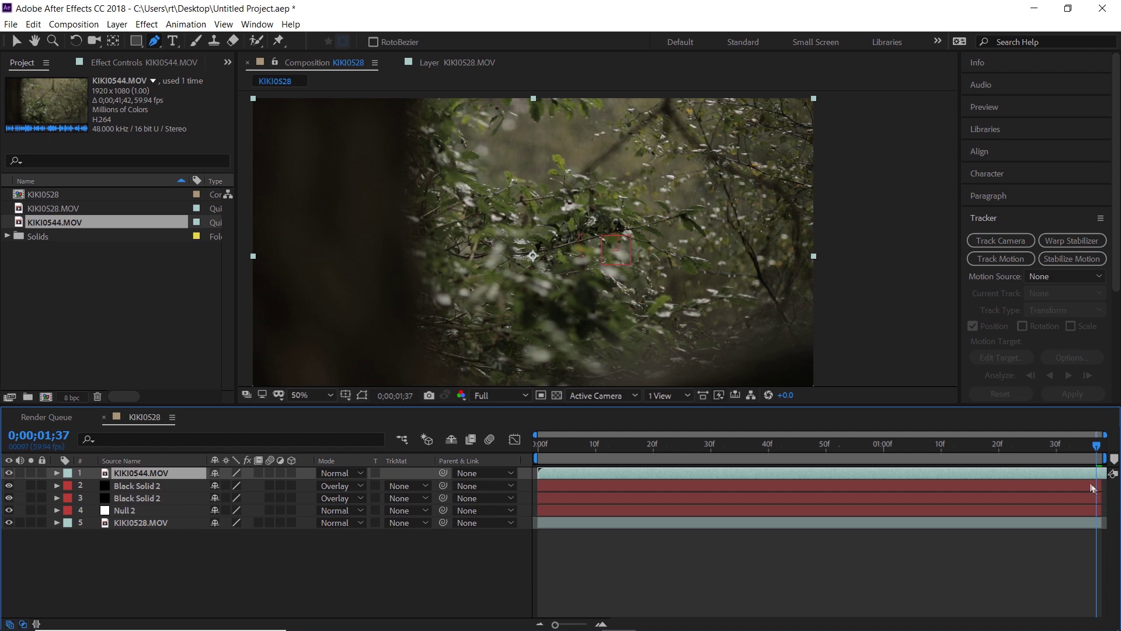
key(alt+Page_Up)
key(alt+Page_Up)
key(alt+Page_Up)
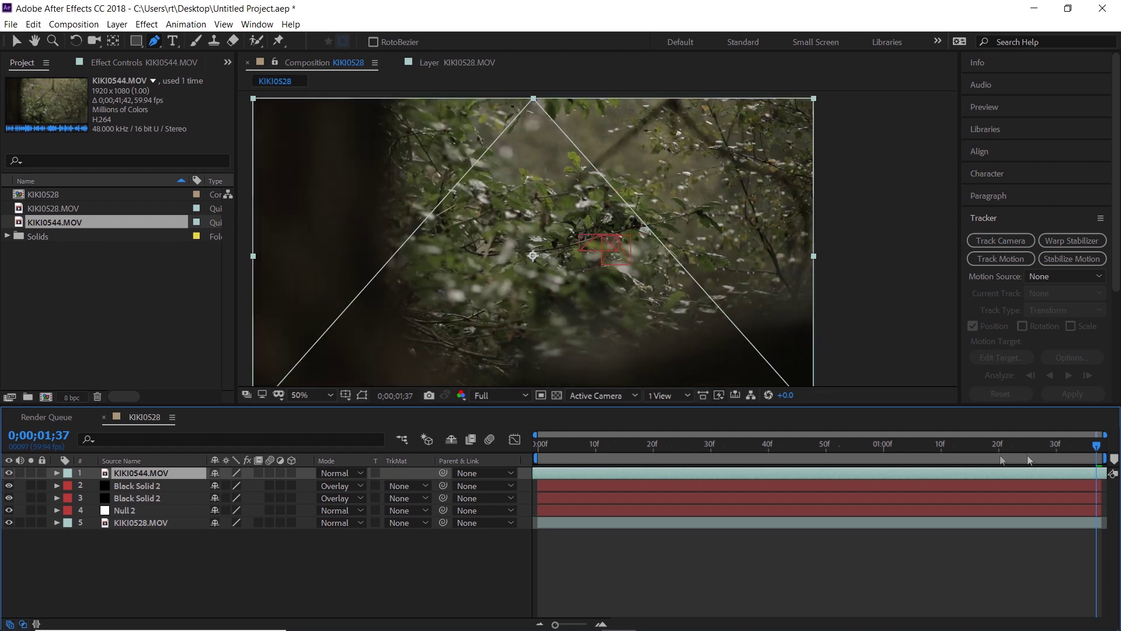
- Slide the KIKI0544.MOV layer in time, apply Time > Freeze Frame, then undo it
drag(914, 474, 1070, 462)
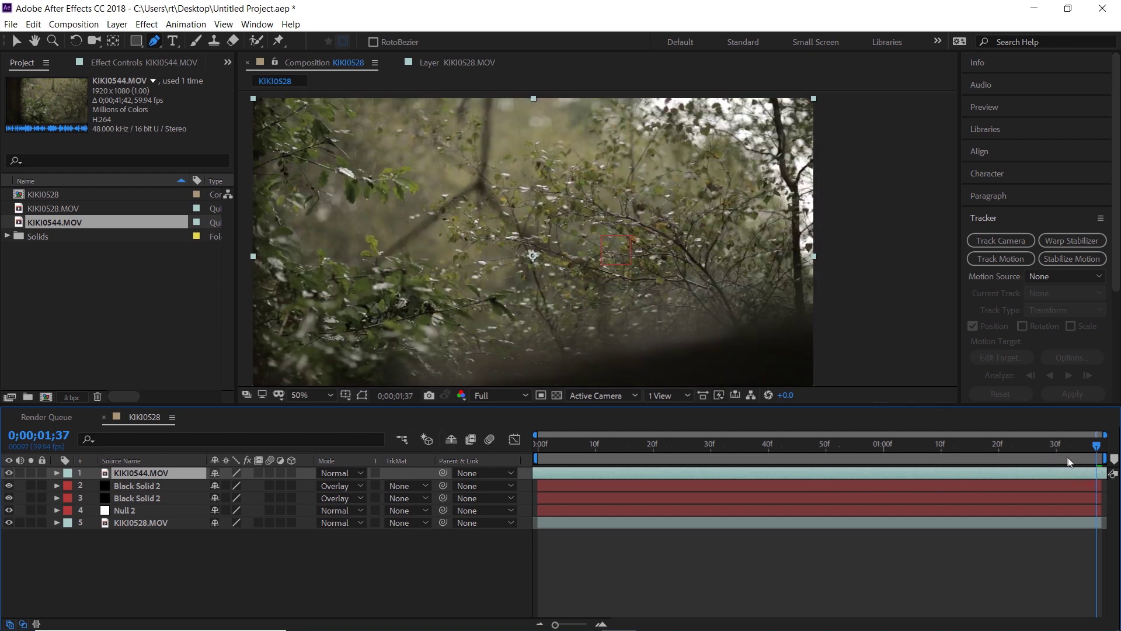
drag(986, 474, 1072, 478)
right_click(1072, 478)
mouse_move(992, 211)
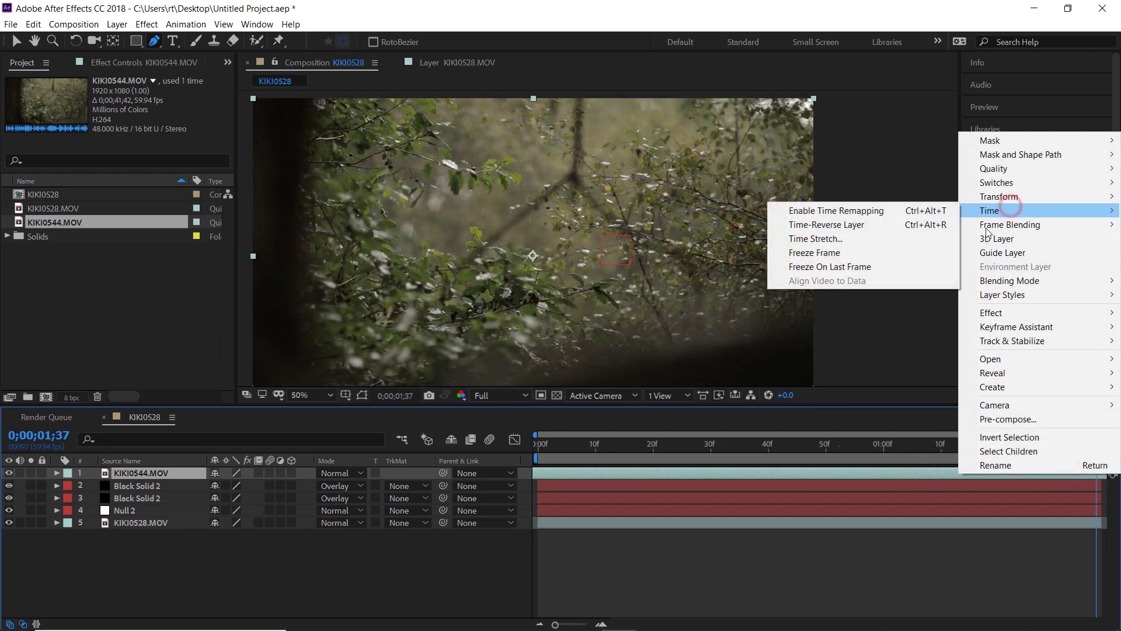
click(842, 253)
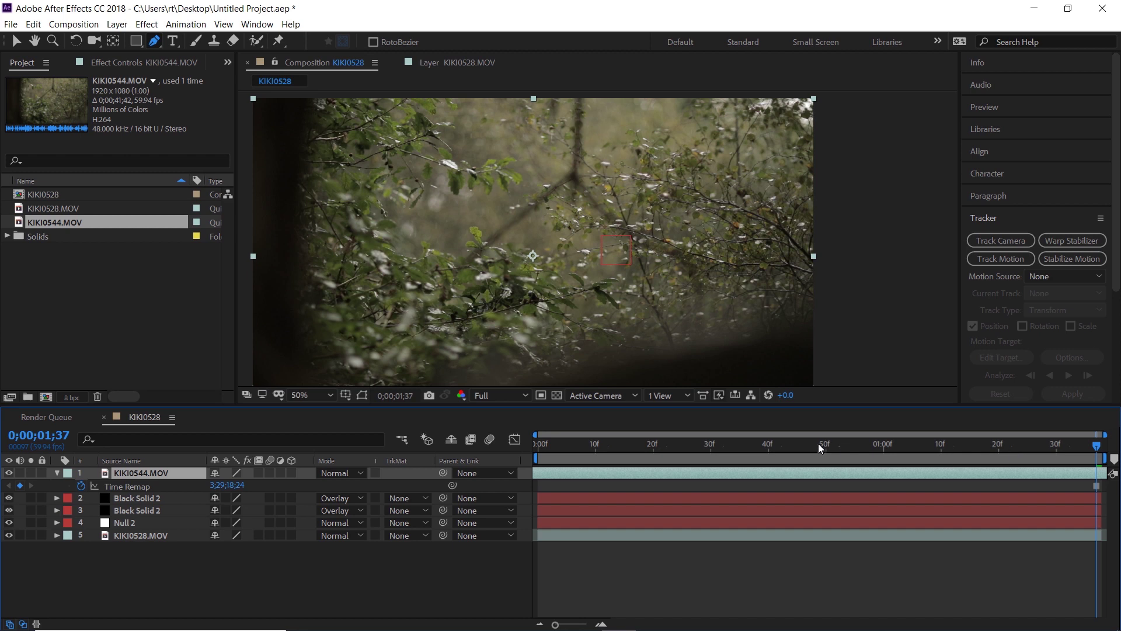
key(ctrl+z)
- Apply the CC Sphere effect to the KIKI0544.MOV layer
click(1013, 348)
click(1015, 347)
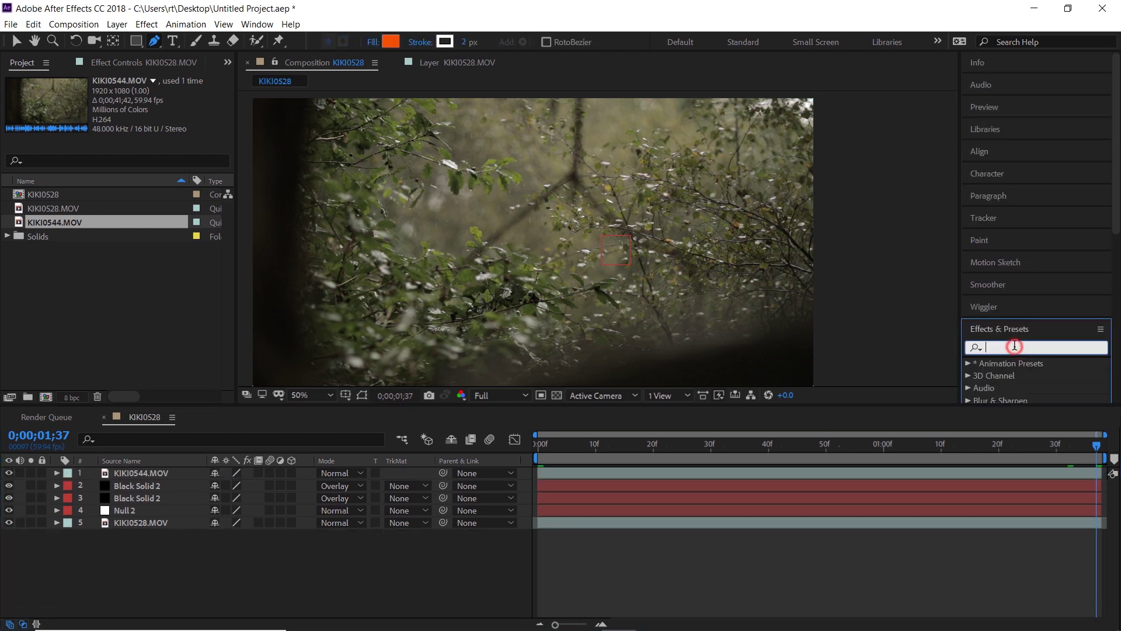
text(cc)
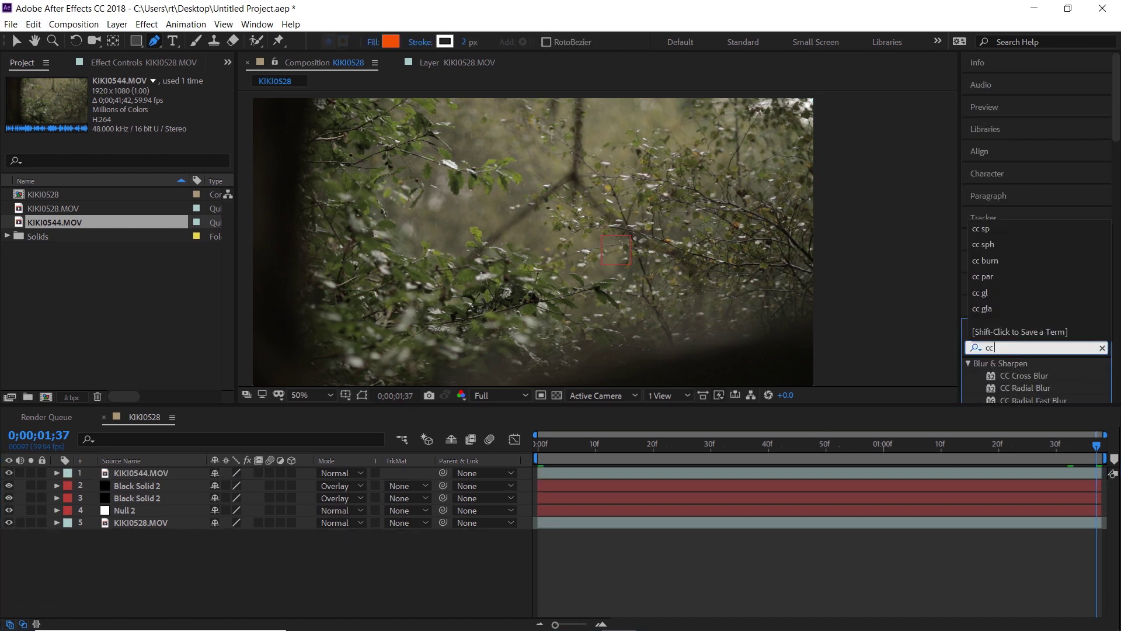
text( sph)
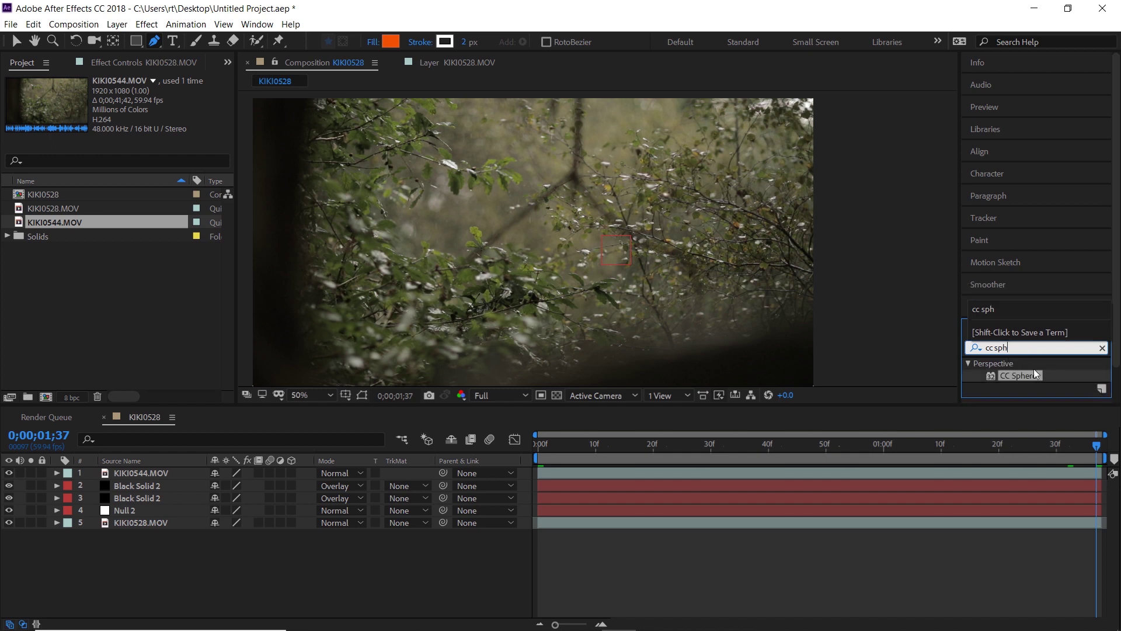
drag(1031, 376, 1066, 470)
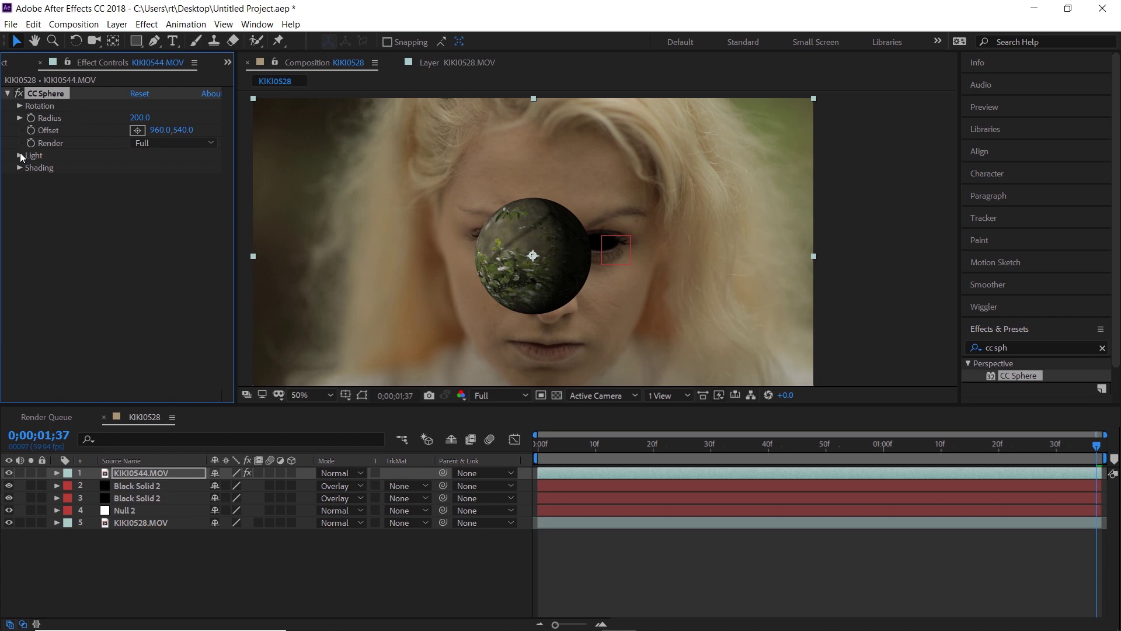
- Set CC Sphere radius to about 302 and adjust its X, Y and Z rotation
click(19, 106)
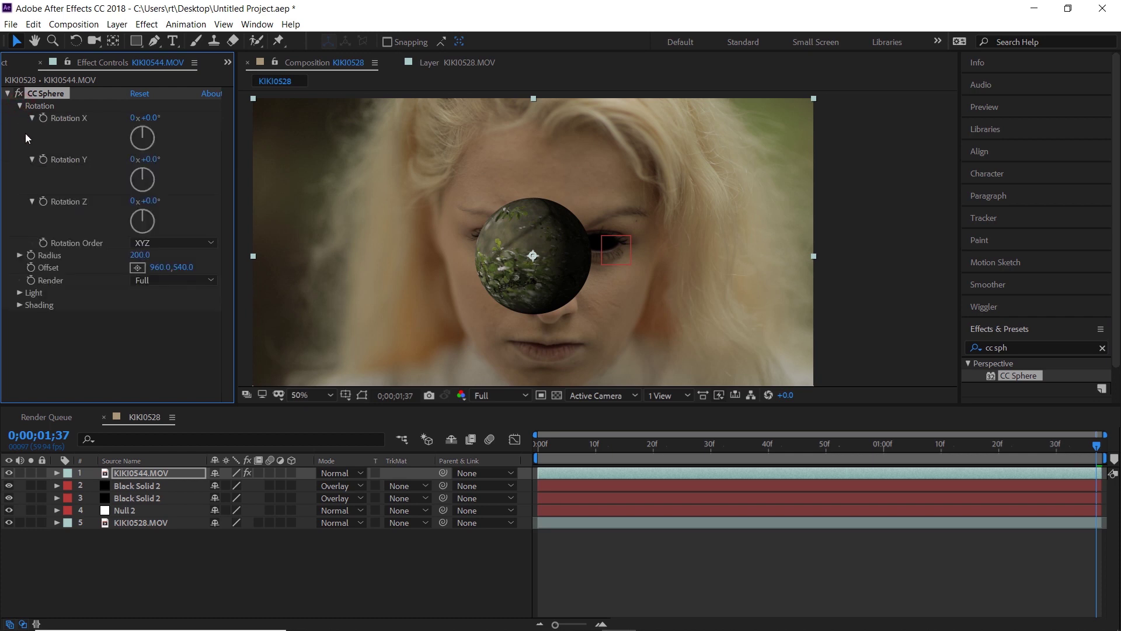
click(18, 106)
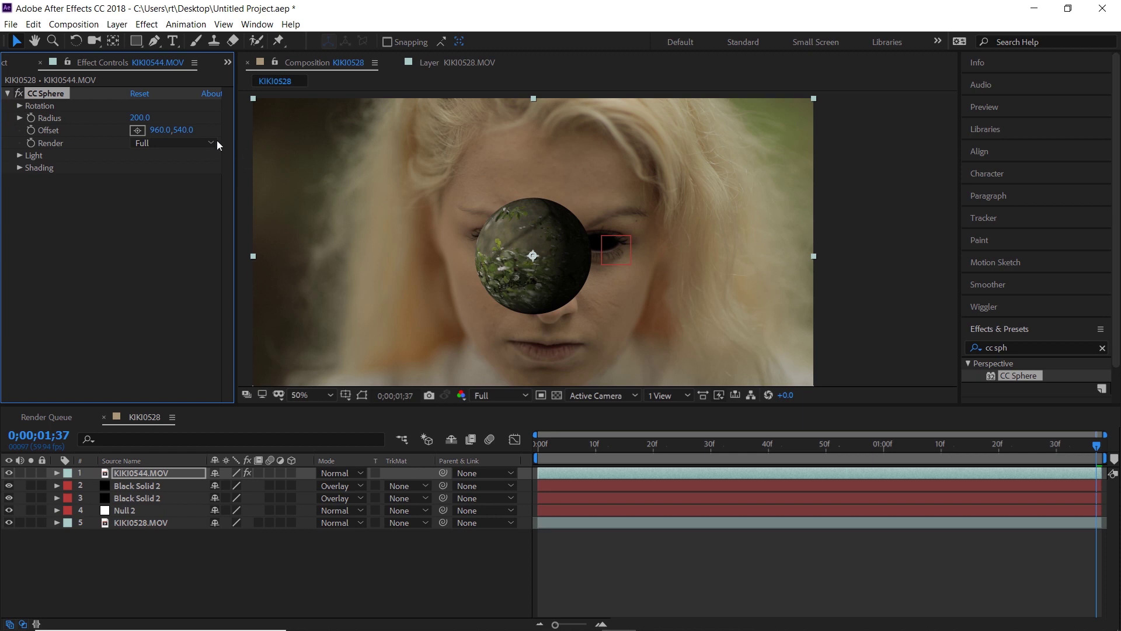
drag(140, 117, 227, 127)
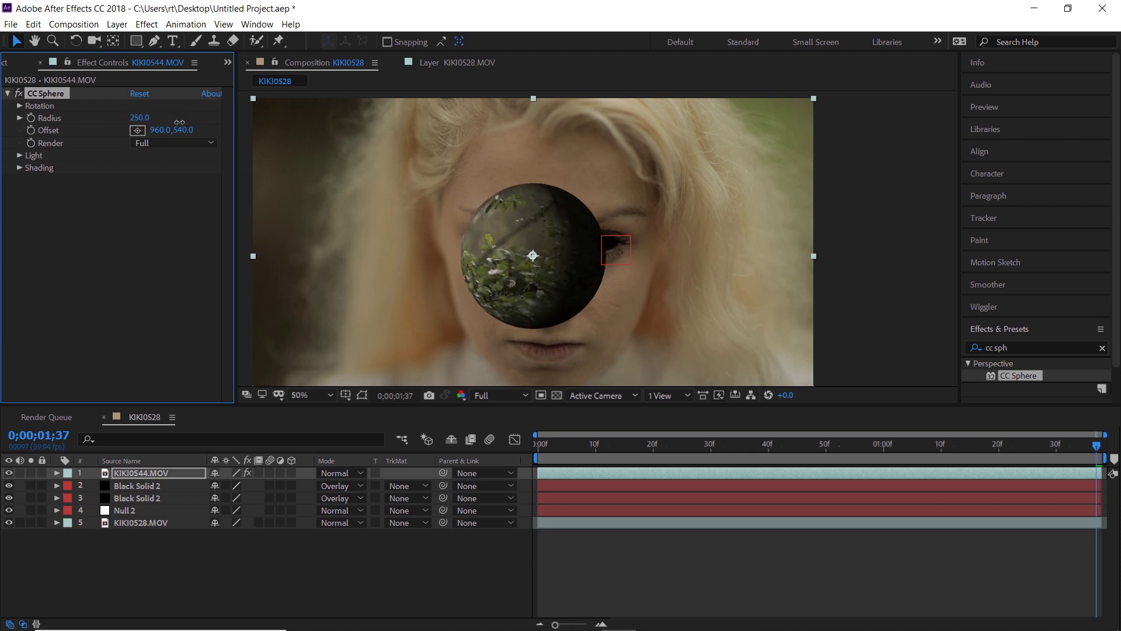
click(19, 106)
drag(146, 175, 205, 170)
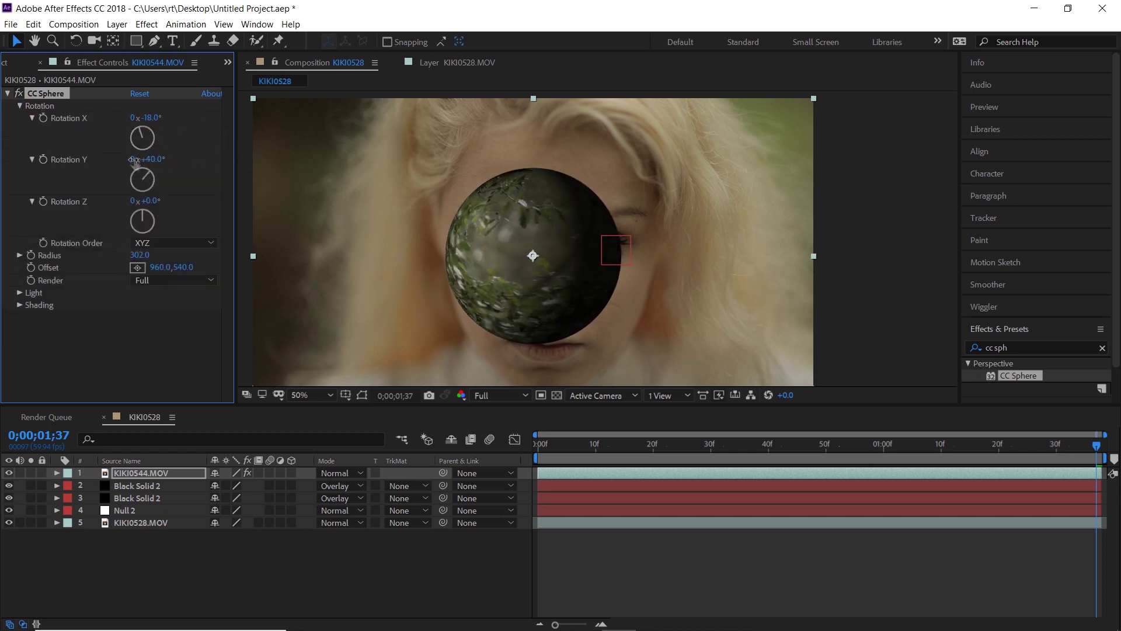
drag(150, 200, 153, 201)
drag(183, 159, 157, 163)
drag(156, 118, 167, 118)
click(19, 106)
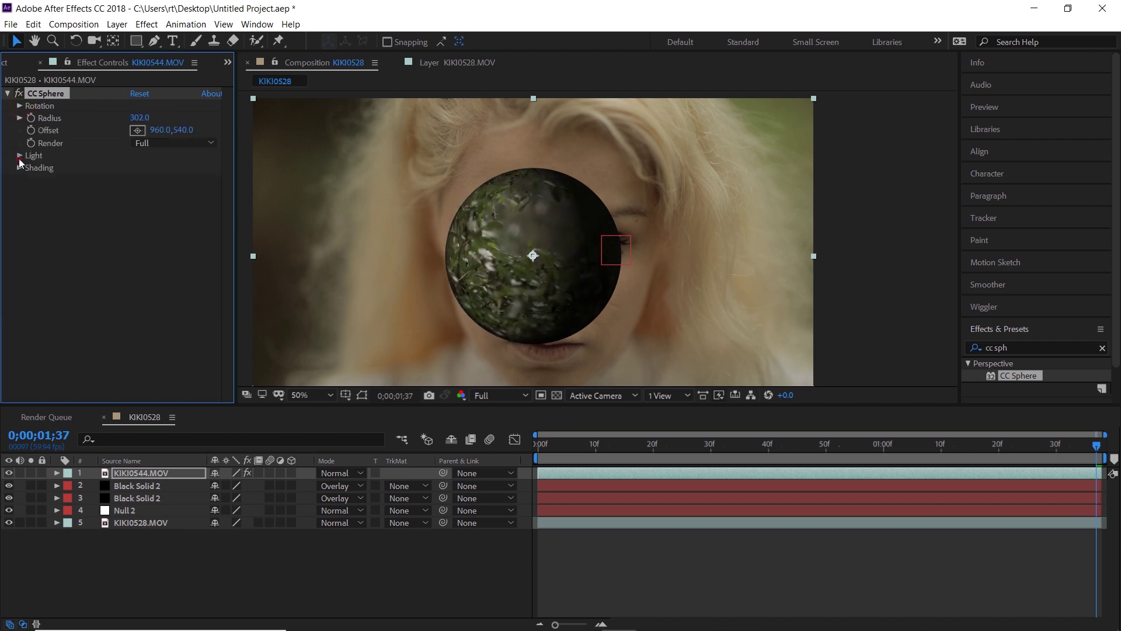
- Set the sphere offset to 975,540 with ambient shading 79 and diffuse 24
click(19, 156)
drag(153, 129, 162, 130)
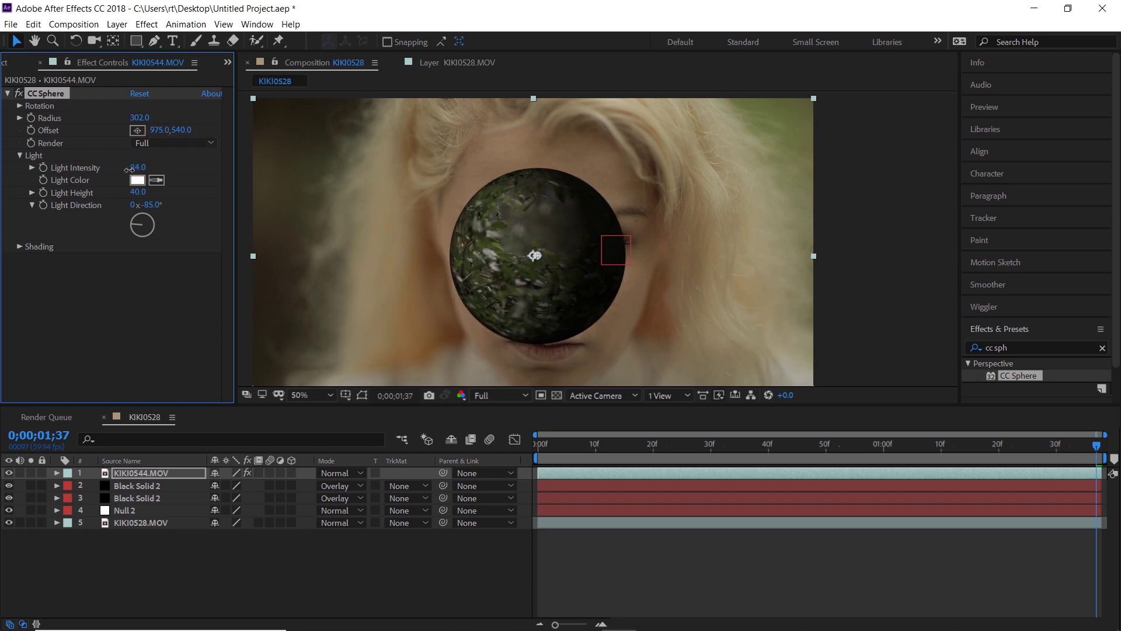
click(19, 246)
drag(137, 259, 197, 261)
drag(134, 271, 152, 270)
drag(135, 258, 157, 322)
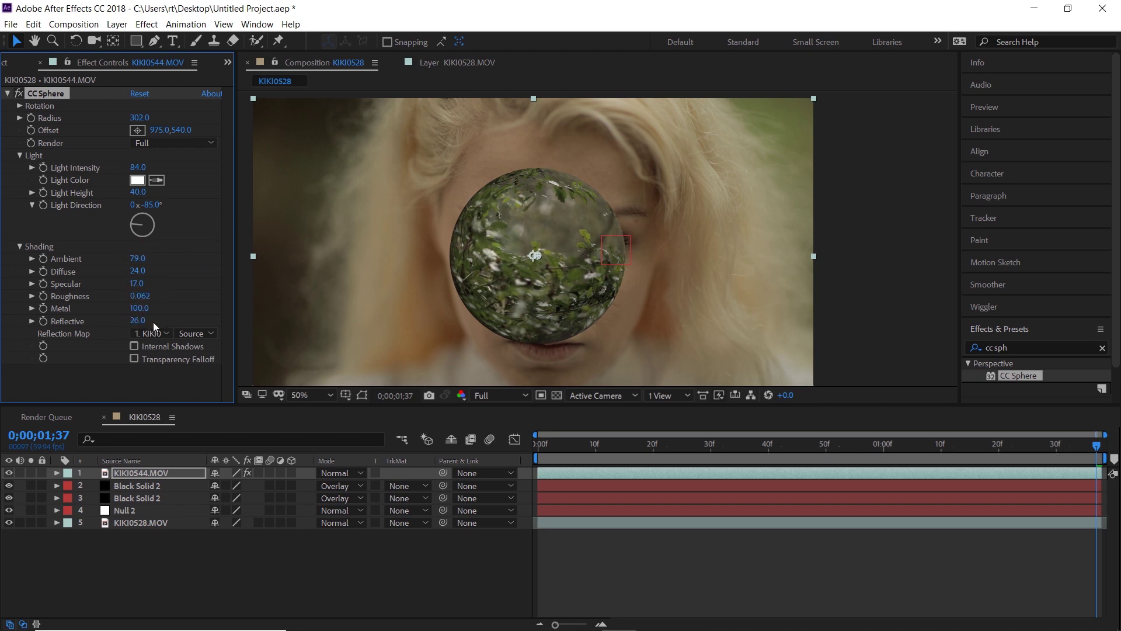
- Scale the KIKI0544.MOV sphere down to 32% and centre it over the eye
click(175, 474)
key(s)
drag(230, 486, 208, 485)
key(.)
key(.)
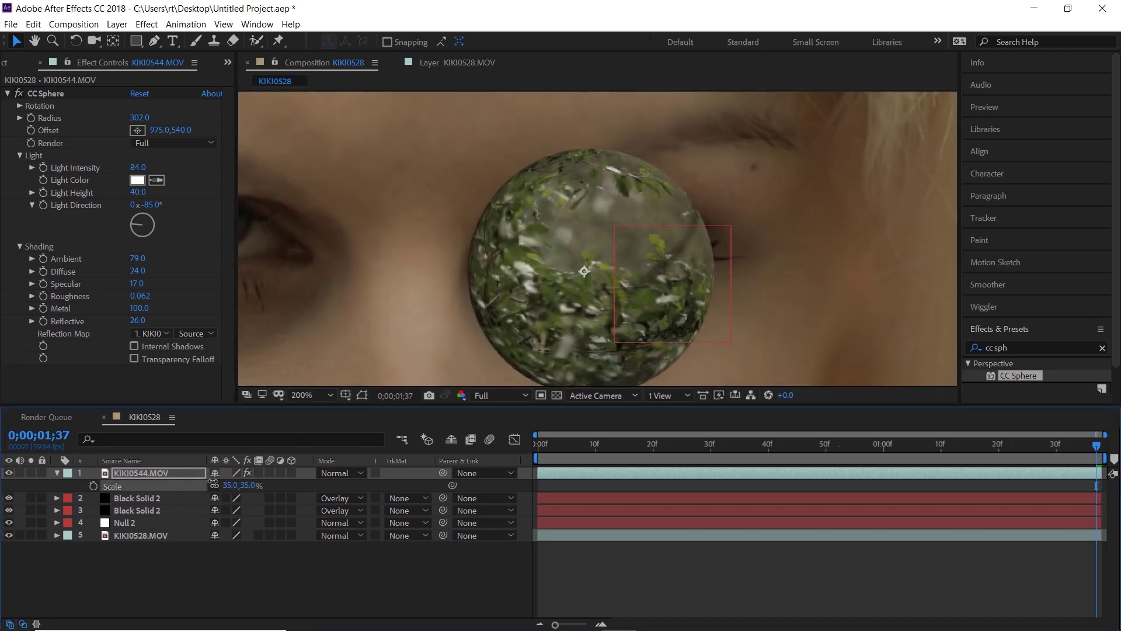
mouse_move(559, 285)
mouse_down()
mouse_move(826, 365)
mouse_move(569, 277)
mouse_up()
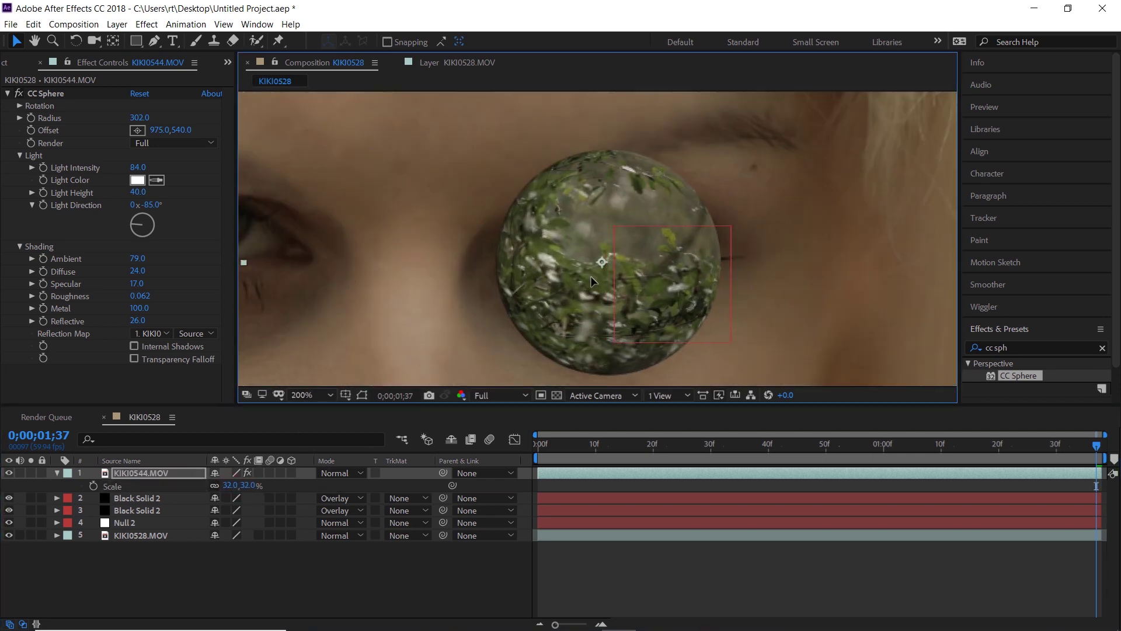
- Hide the KIKI0544.MOV sphere and both Black Solid 2 layers
scroll(590, 275, up, 2)
click(144, 472)
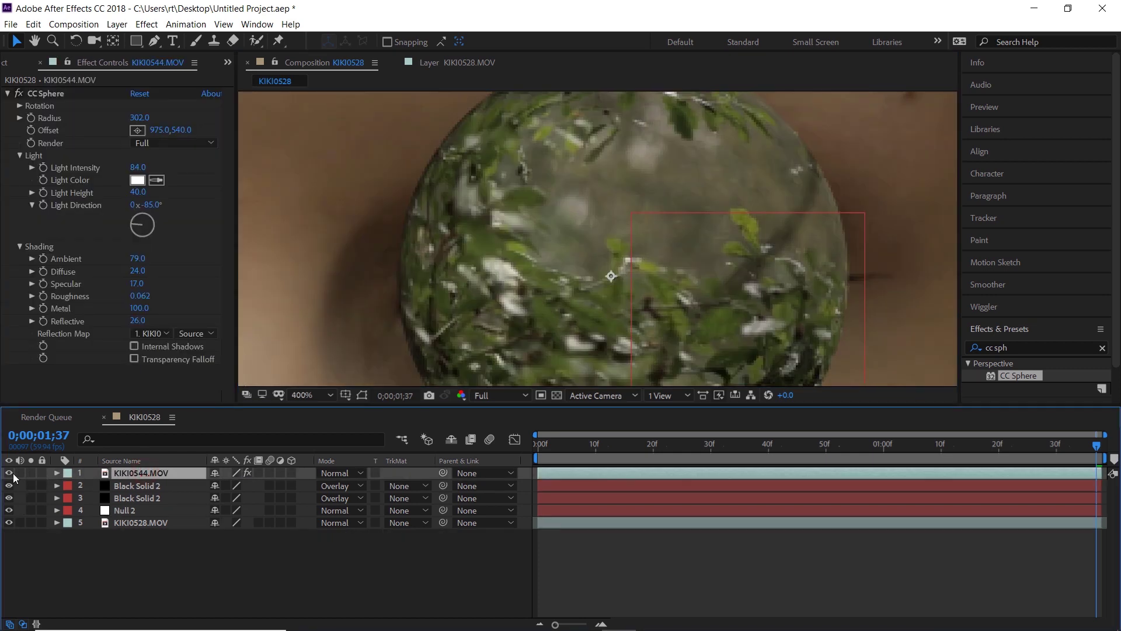
shift+click(149, 485)
shift+click(148, 497)
drag(9, 497, 9, 472)
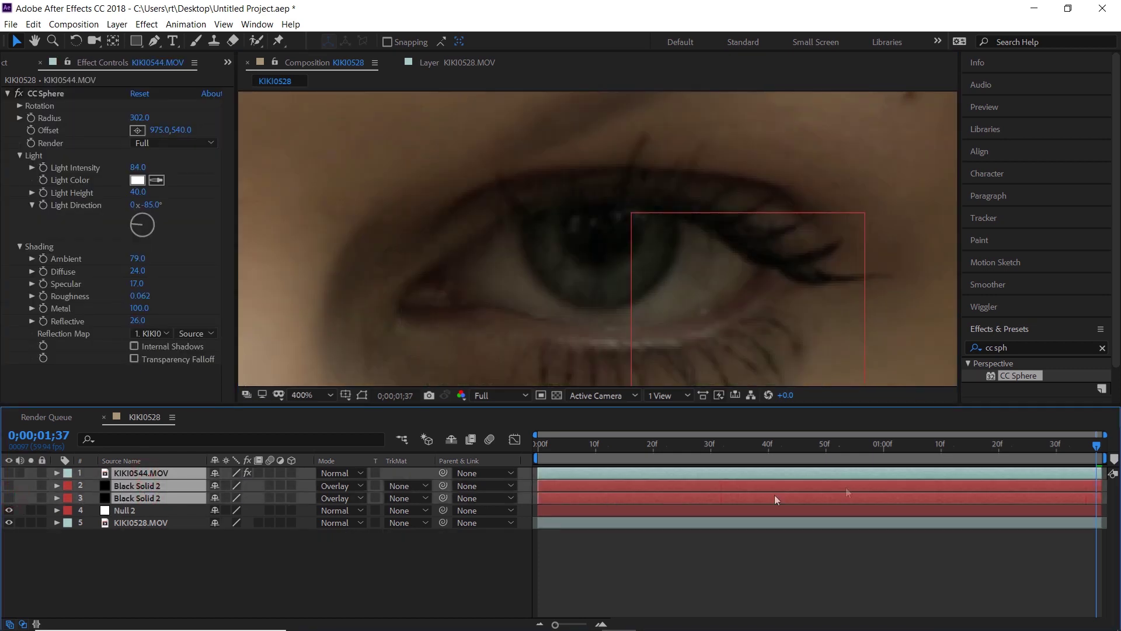
click(117, 24)
- Create a white (FFFFFF) solid layer and drop its opacity to 0%
mouse_move(133, 39)
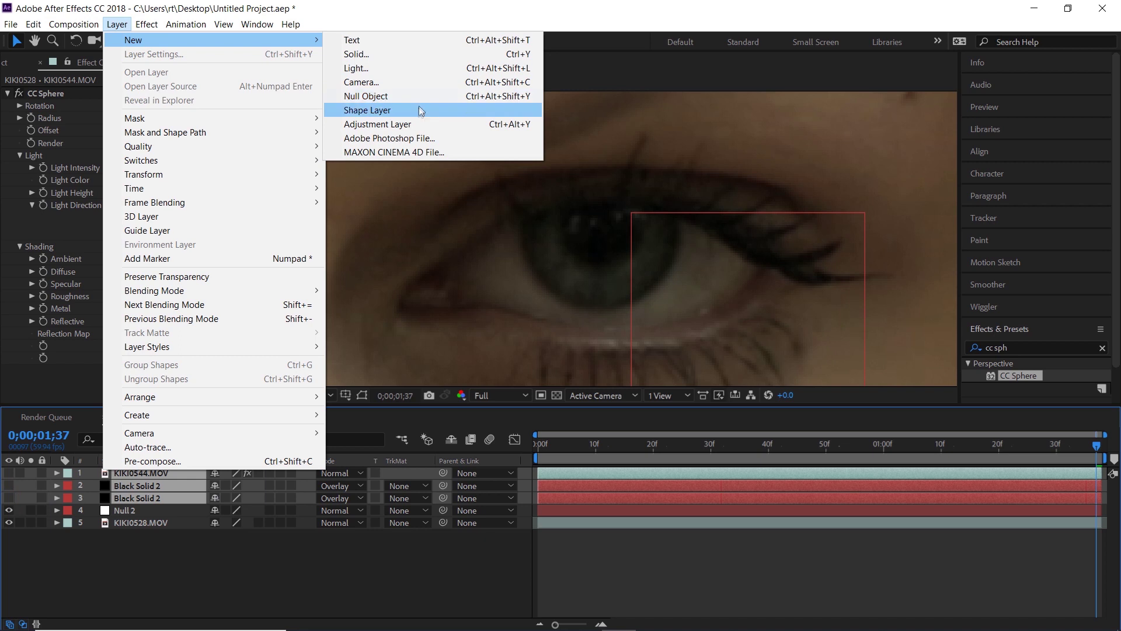
click(405, 54)
click(214, 400)
text(FFFFFF)
click(981, 295)
click(295, 440)
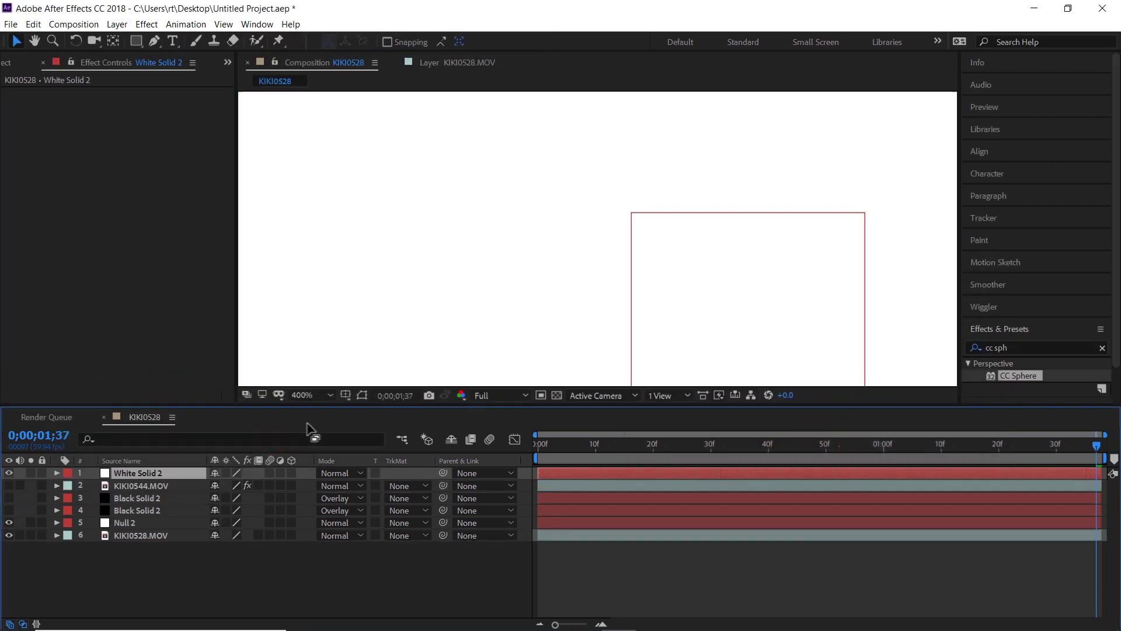
key(t)
drag(219, 485, 129, 480)
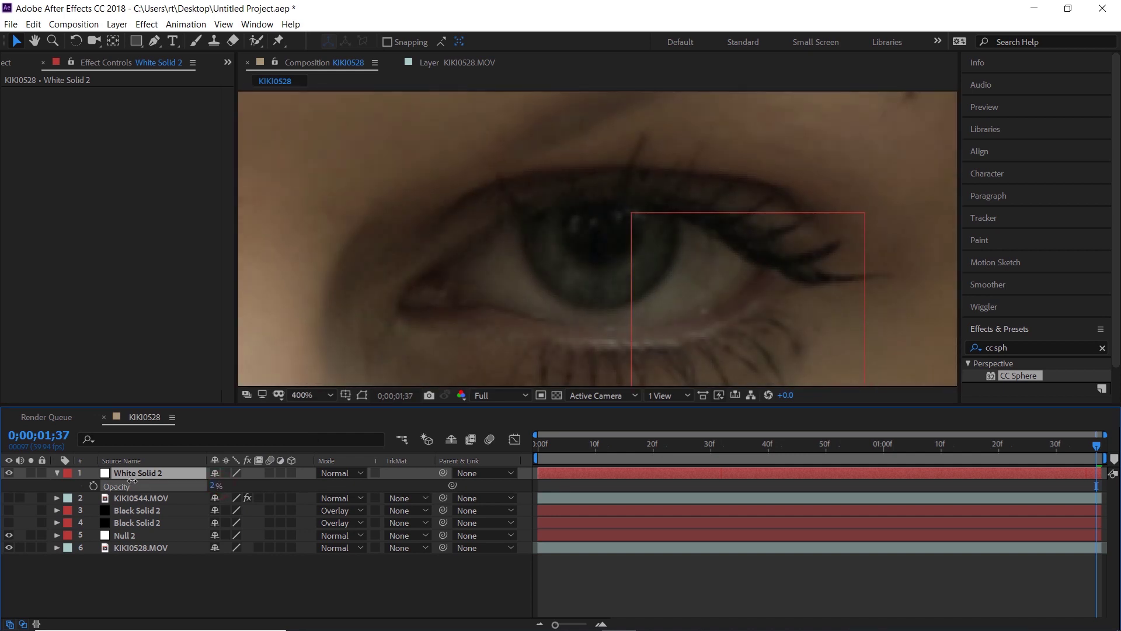
- Zoom in on the pupil and draw a Pen mask around the large highlight
scroll(542, 154, up, 4)
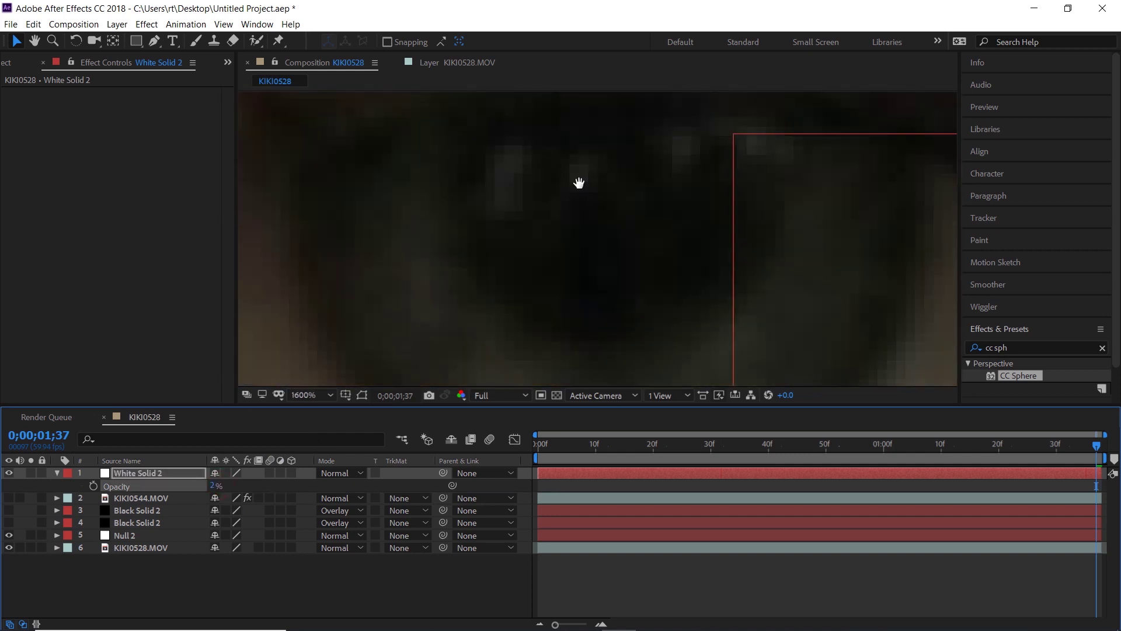
key(h)
drag(548, 265, 546, 260)
key(v)
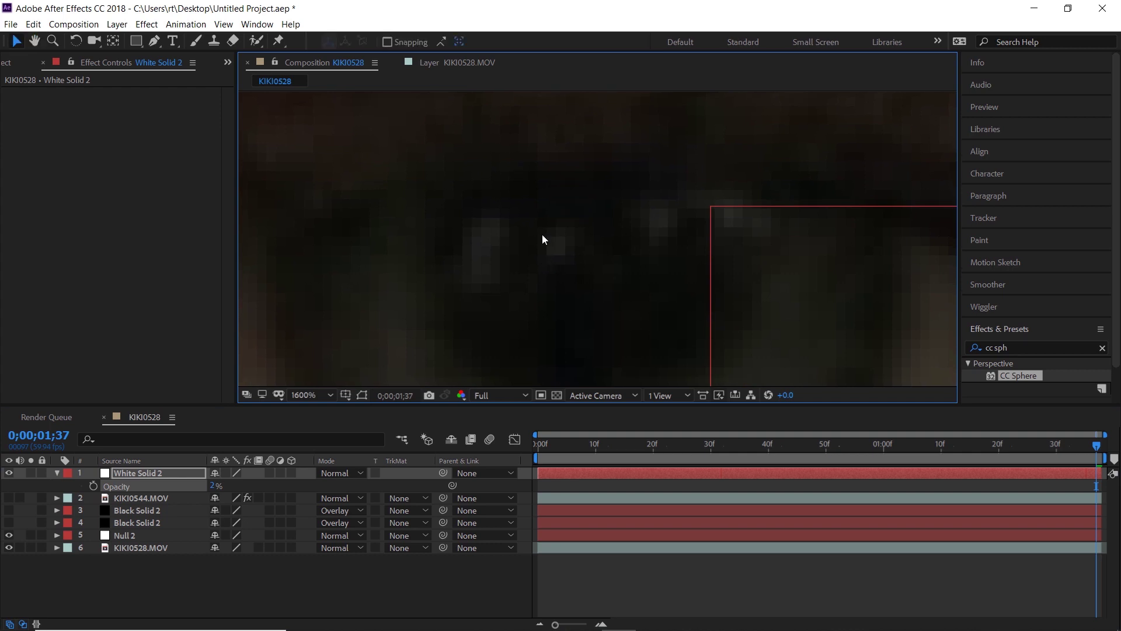
click(160, 42)
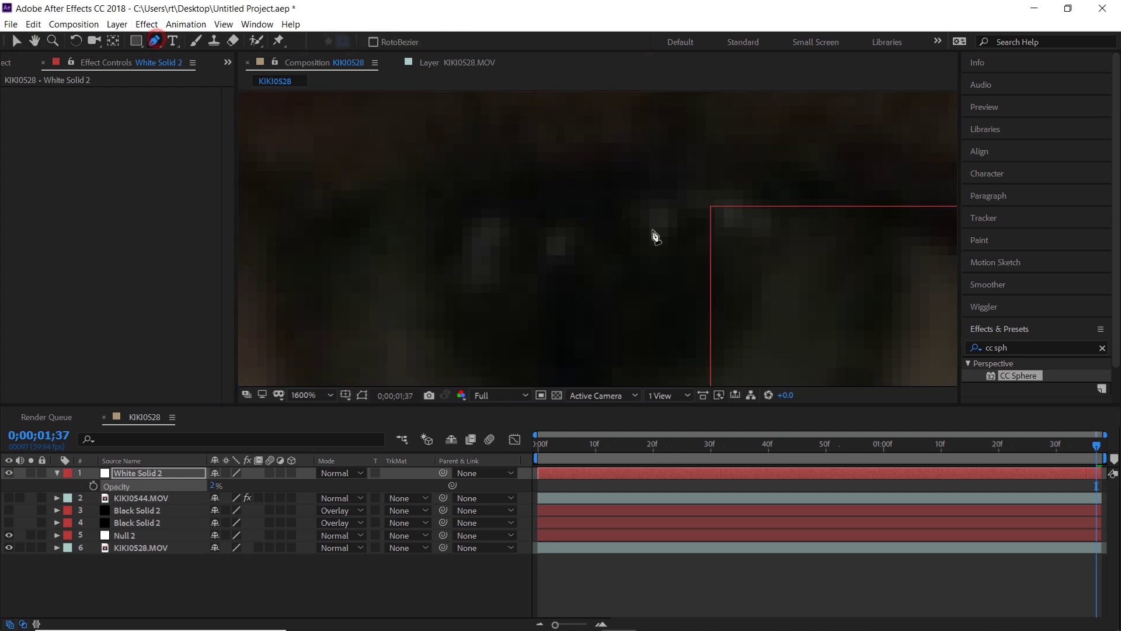
click(702, 204)
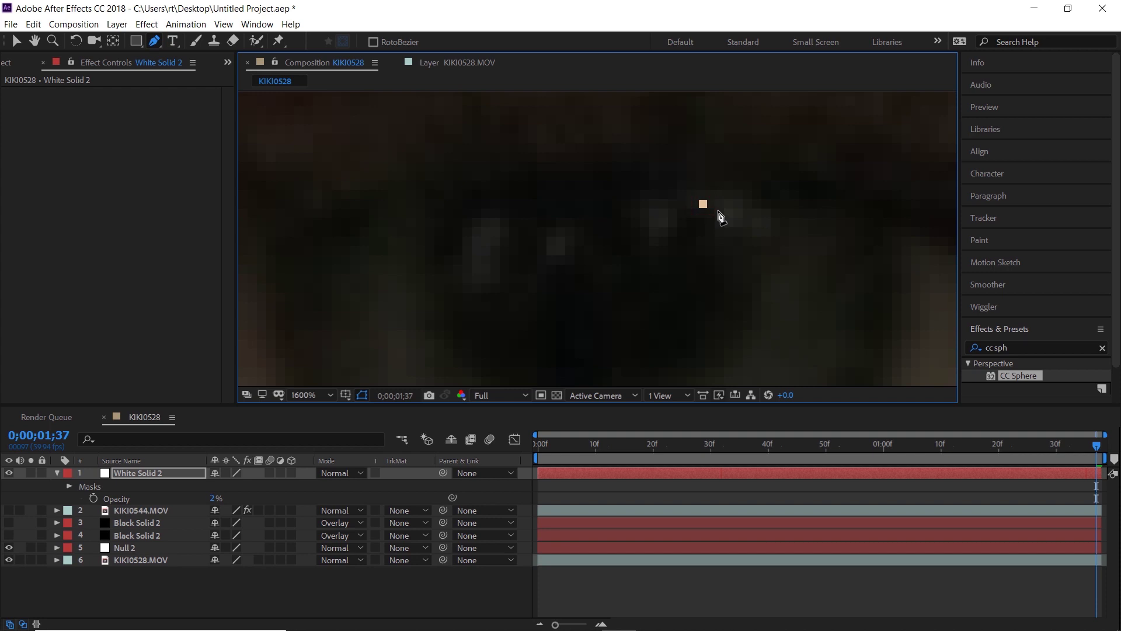
click(732, 224)
click(762, 235)
click(771, 214)
click(744, 198)
click(739, 189)
click(699, 189)
click(687, 190)
click(703, 203)
- Draw masks around the two small highlights left of the large one
click(651, 230)
click(671, 210)
click(649, 206)
click(651, 230)
click(547, 260)
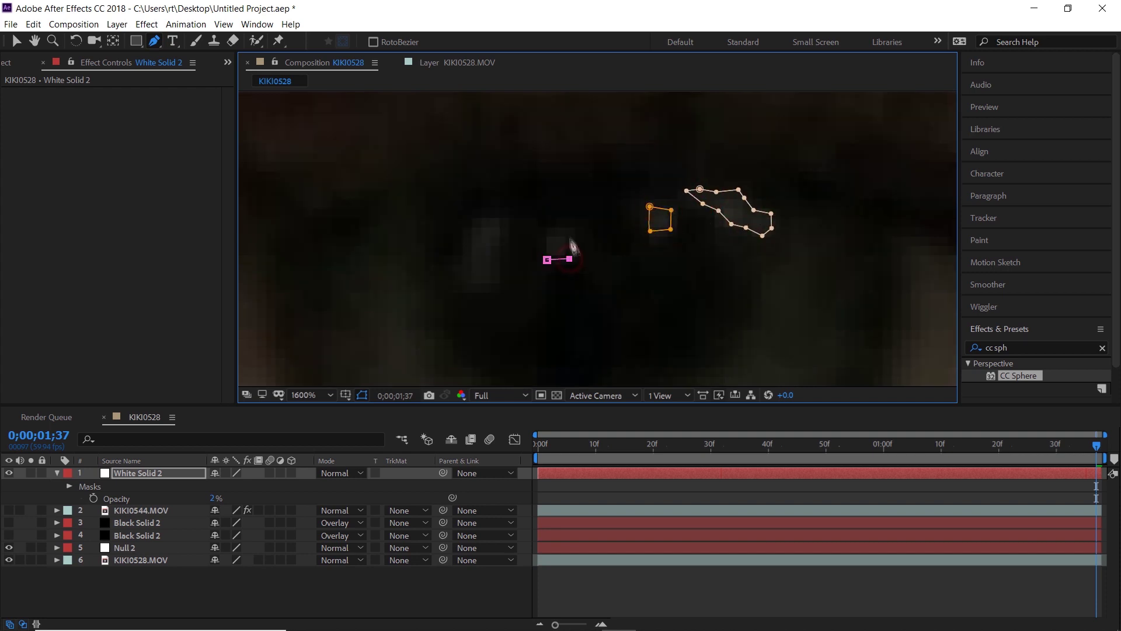
click(570, 237)
click(548, 236)
click(547, 259)
- Draw a mask tracing the tall highlight on the left of the pupil
click(472, 285)
click(489, 284)
click(490, 257)
click(503, 227)
click(492, 221)
click(470, 240)
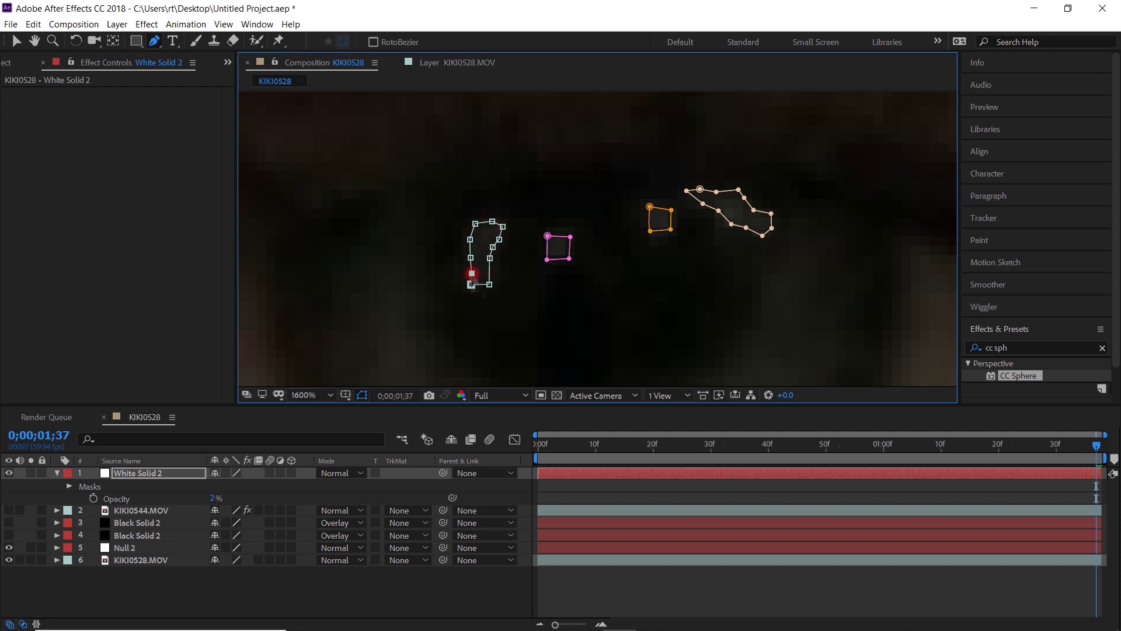
click(472, 273)
click(472, 284)
- Restore the white solid to 100% opacity and hide the mask outlines
key(comma)
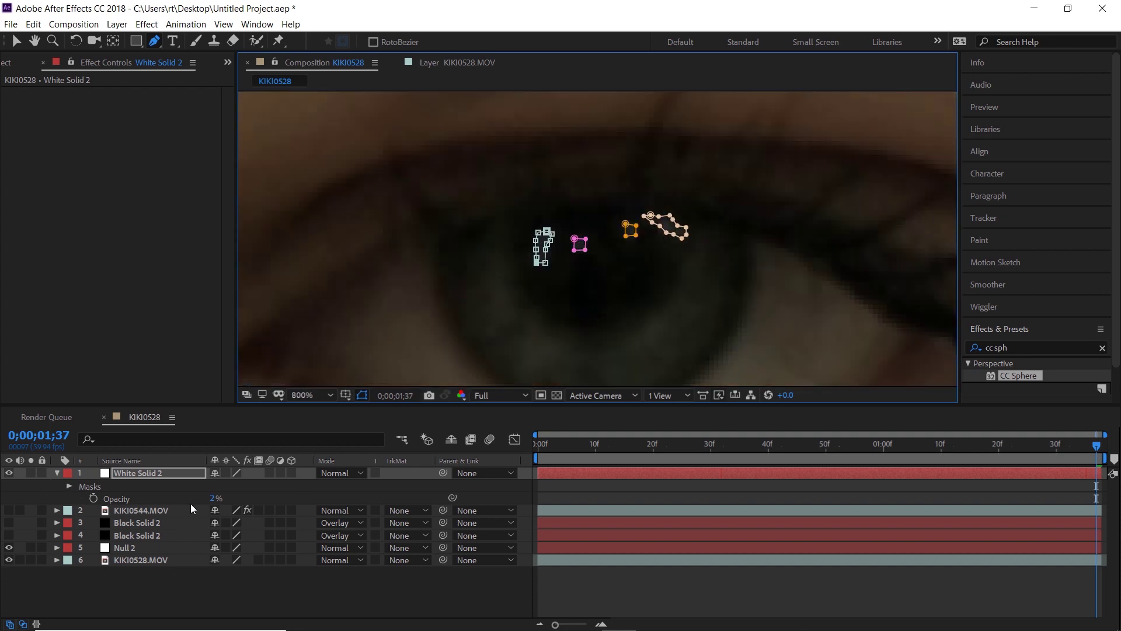
drag(215, 498, 396, 494)
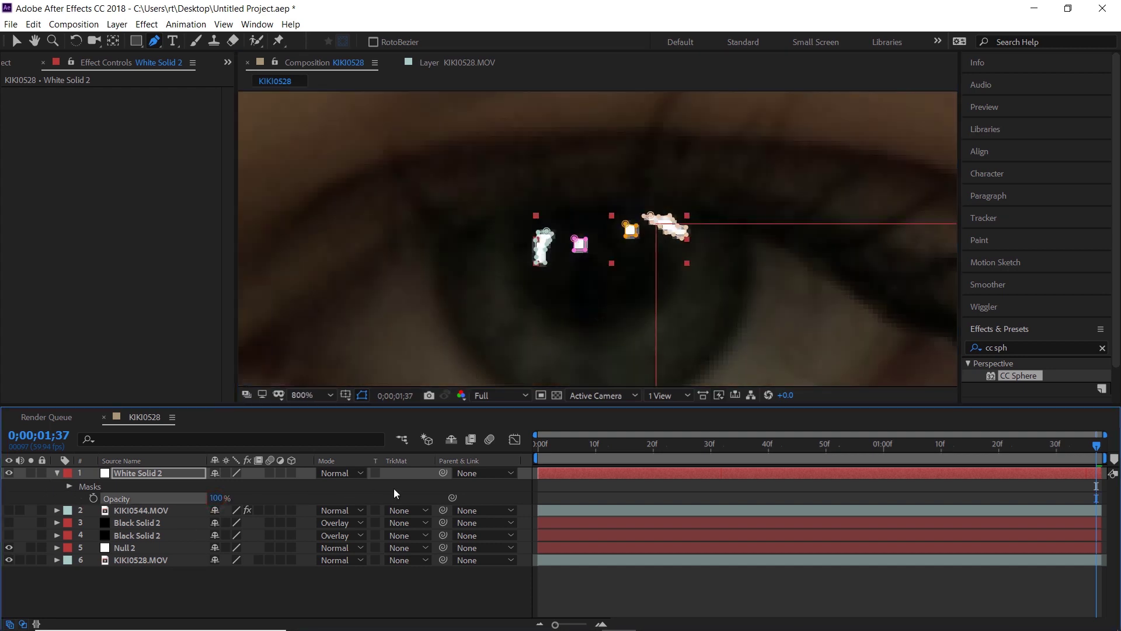
click(361, 395)
- Make the KIKI0544.MOV sphere and both Black Solid 2 layers visible again
key(comma)
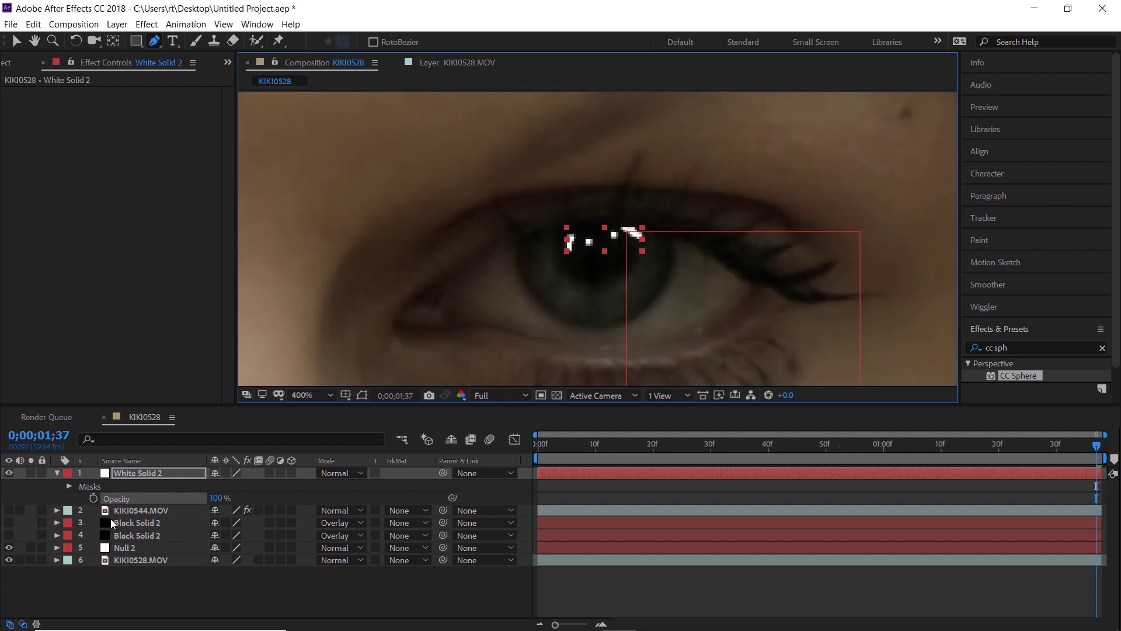
click(134, 510)
shift+click(131, 522)
shift+click(138, 535)
click(11, 535)
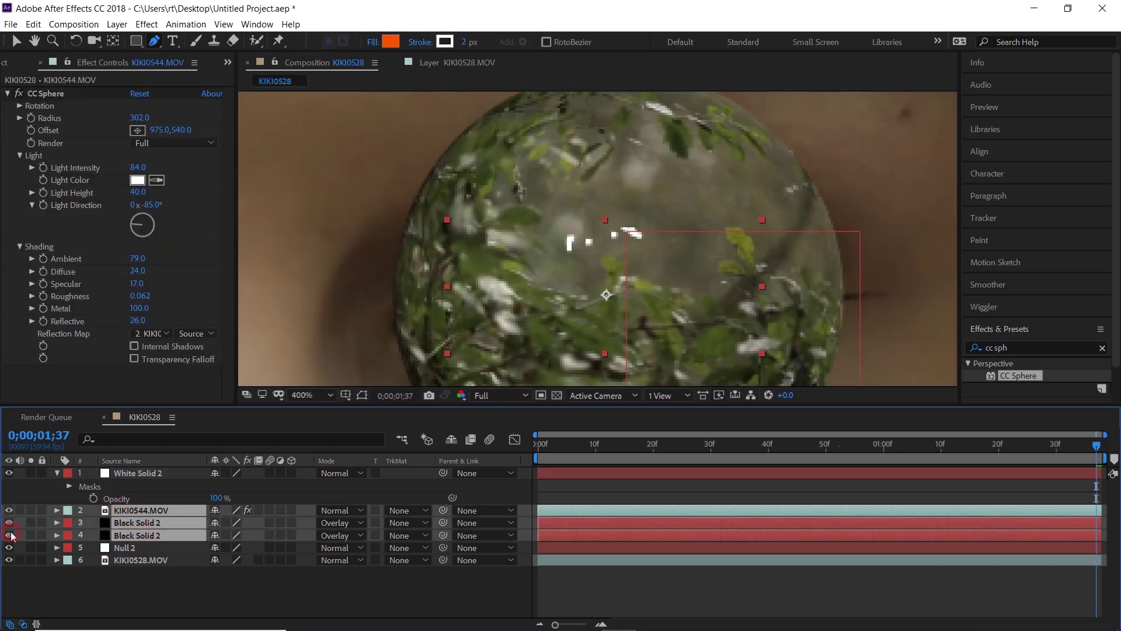
click(132, 585)
- Set KIKI0544.MOV's track matte to the White Solid 2 Alpha matte
click(56, 473)
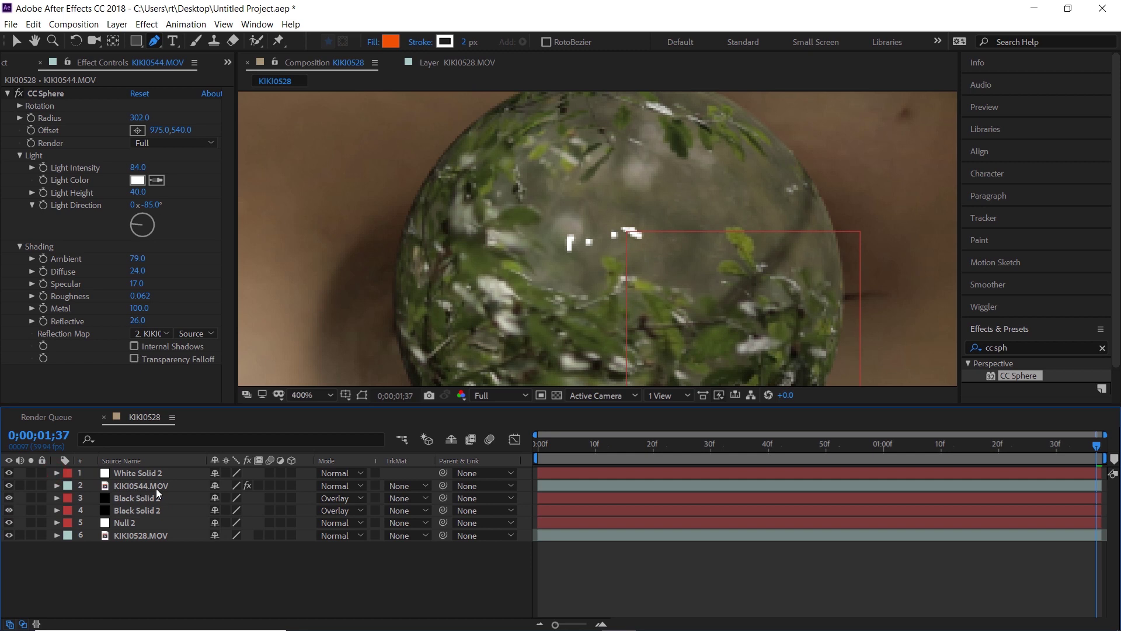
click(156, 487)
click(406, 485)
click(429, 518)
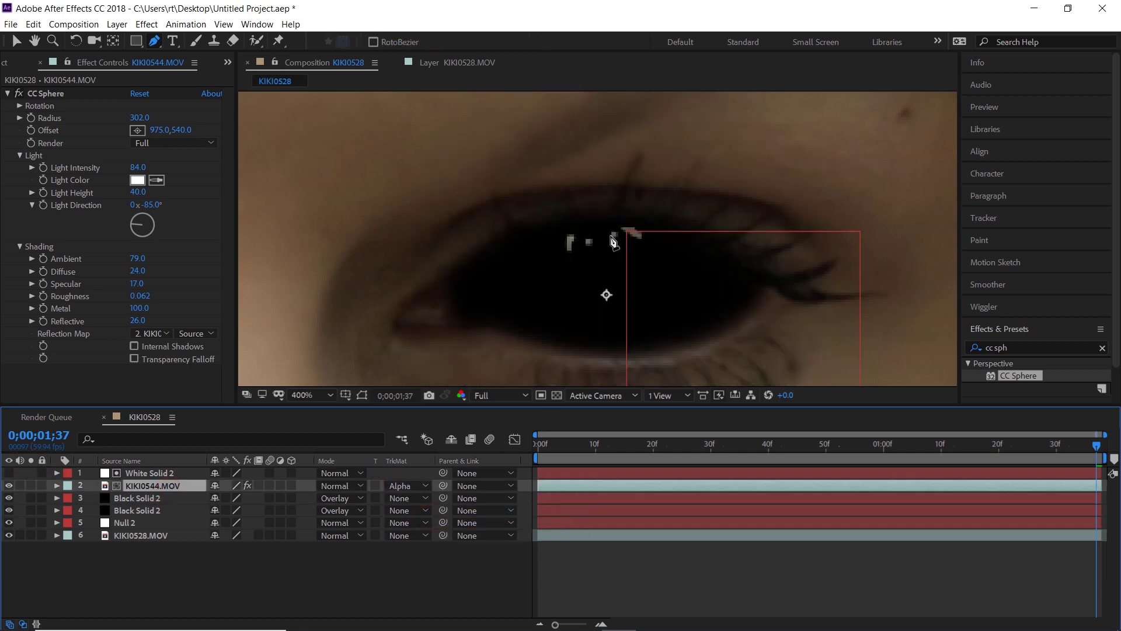
- Give all four White Solid 2 highlight masks a 2-pixel Mask Feather
click(137, 473)
click(57, 474)
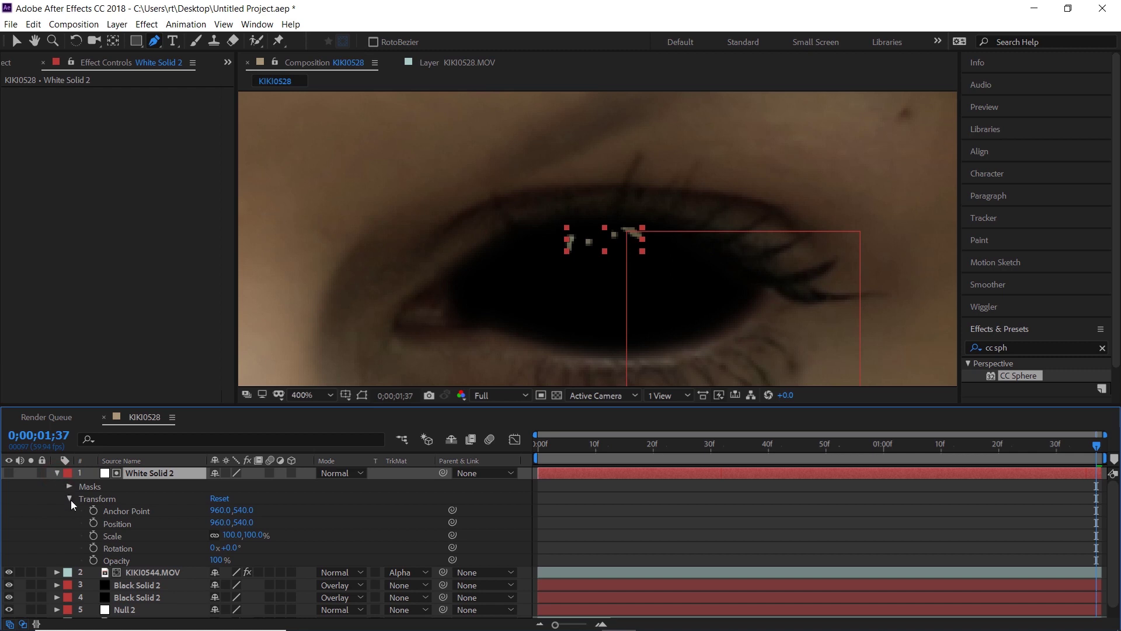
click(70, 498)
click(70, 485)
click(114, 498)
shift+click(119, 535)
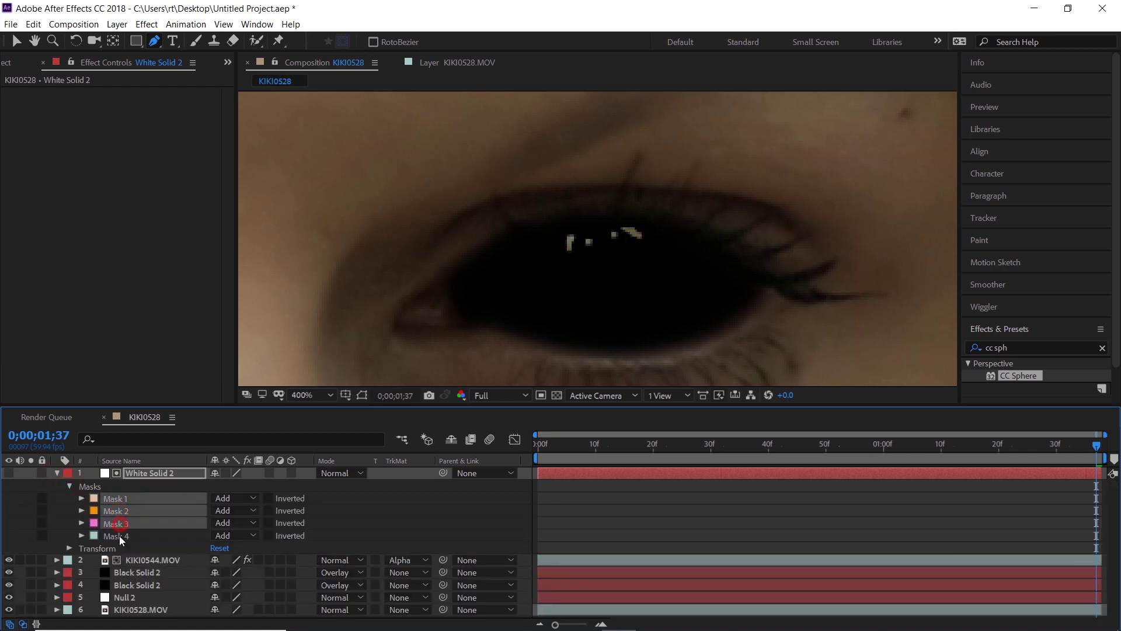
click(80, 535)
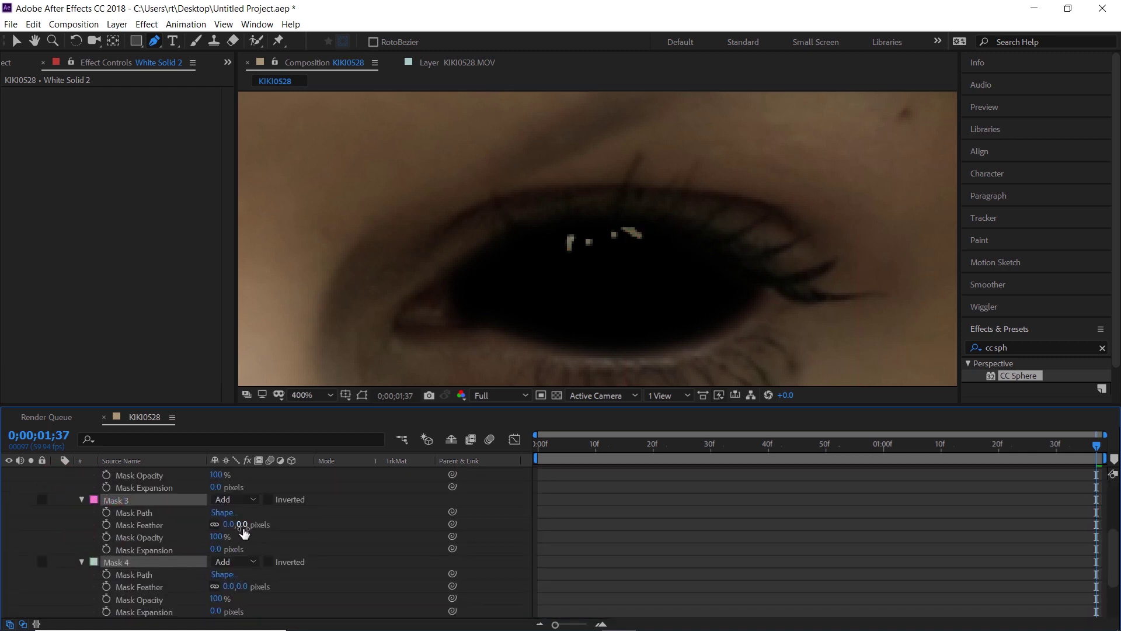
key(period)
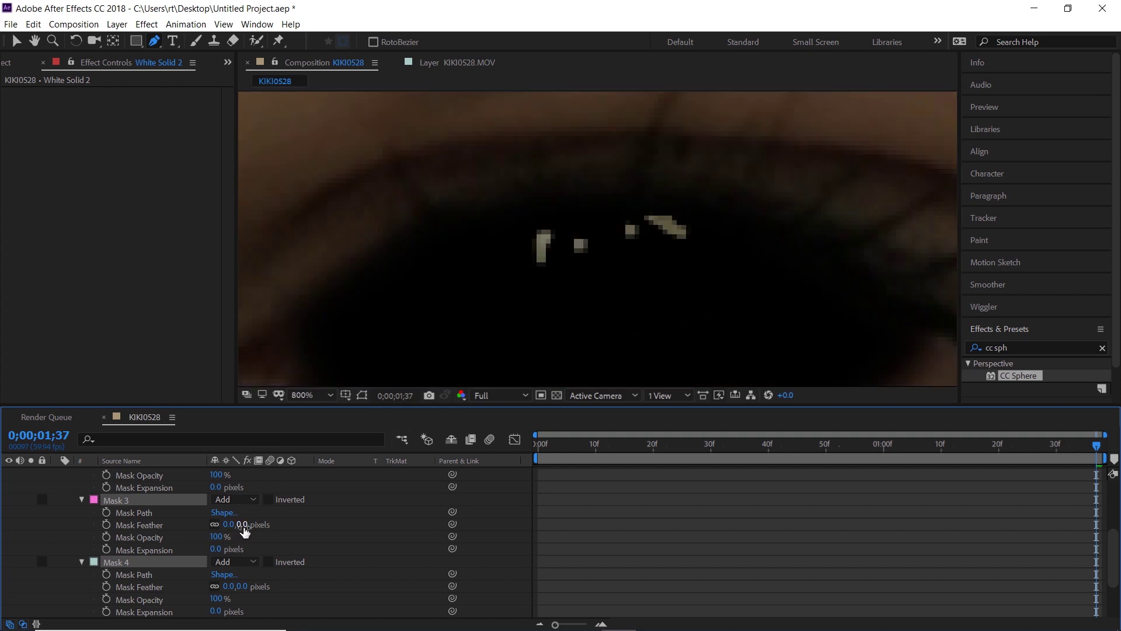
drag(246, 525, 248, 526)
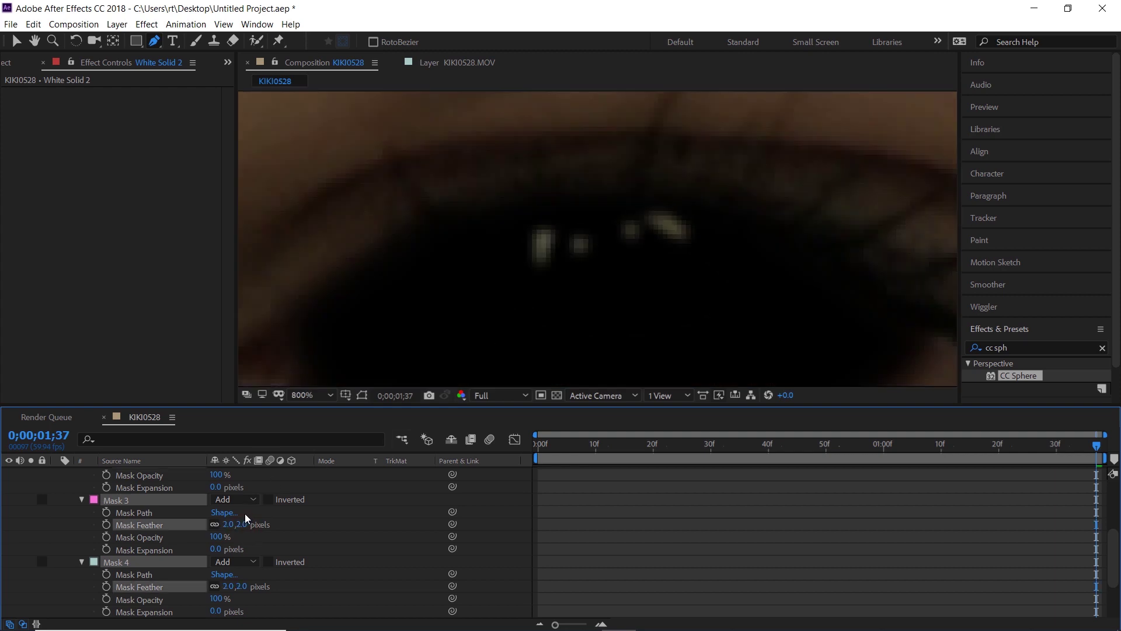
scroll(65, 485, up, 5)
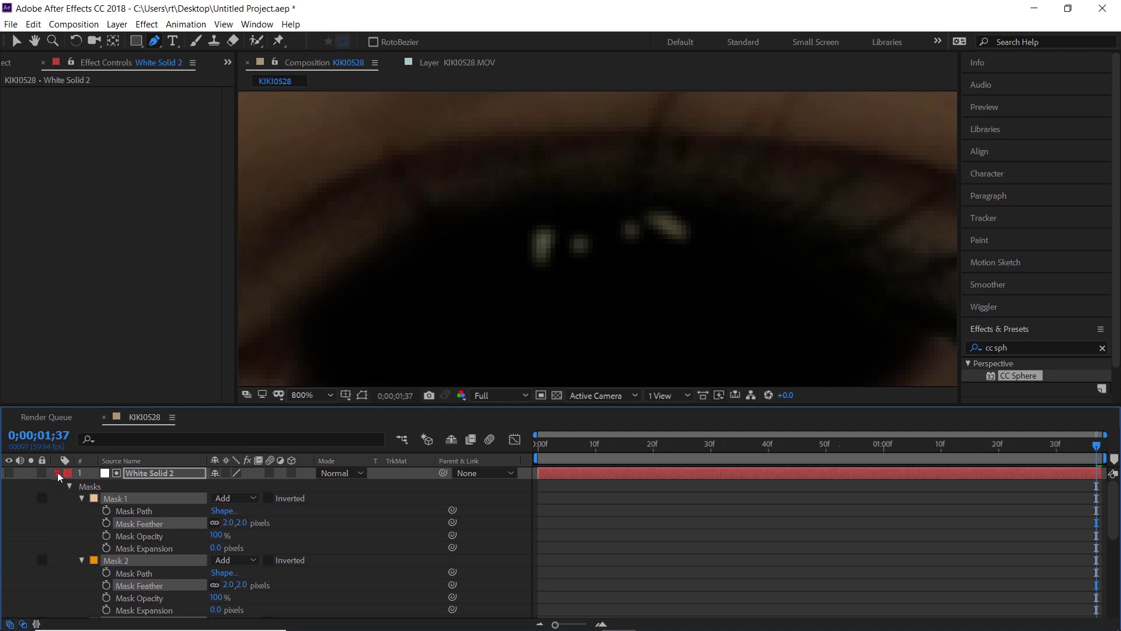
- Set the White Solid 2 blending mode to Classic Color Dodge
click(58, 473)
click(348, 473)
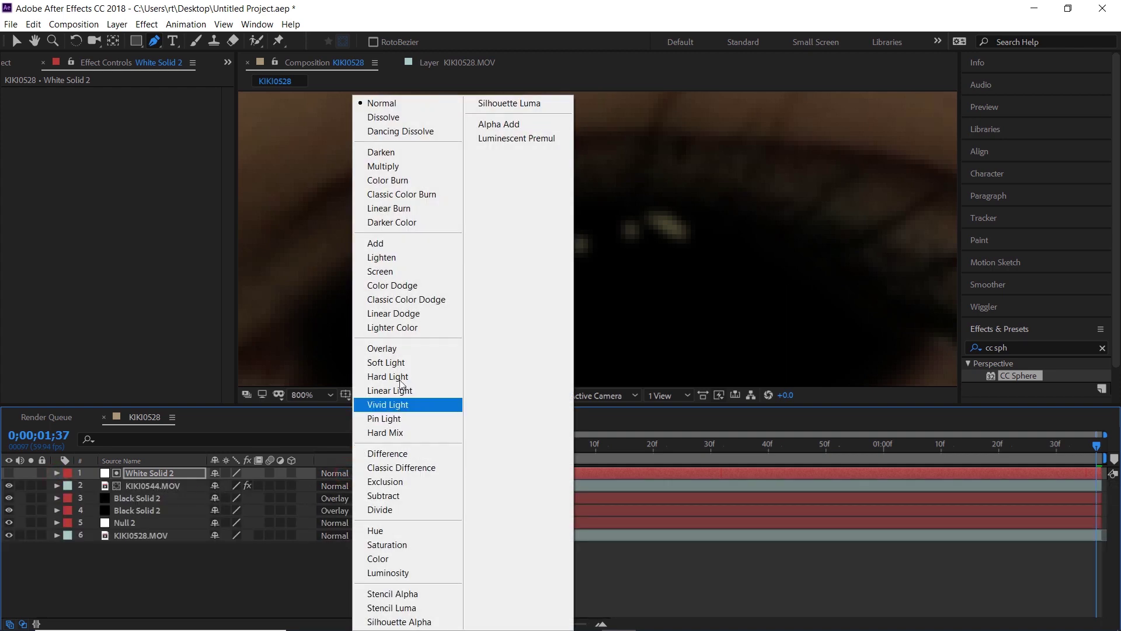
click(419, 299)
key(comma)
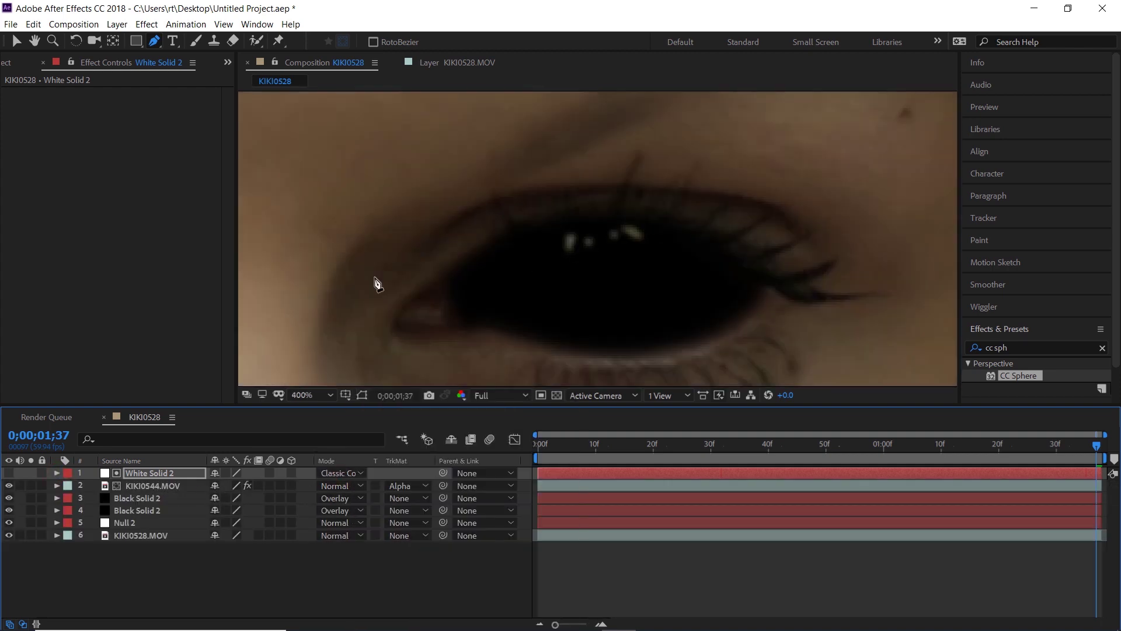
- Duplicate the highlight layer with Ctrl+D and make the top copy visible
click(158, 472)
key(ctrl+d)
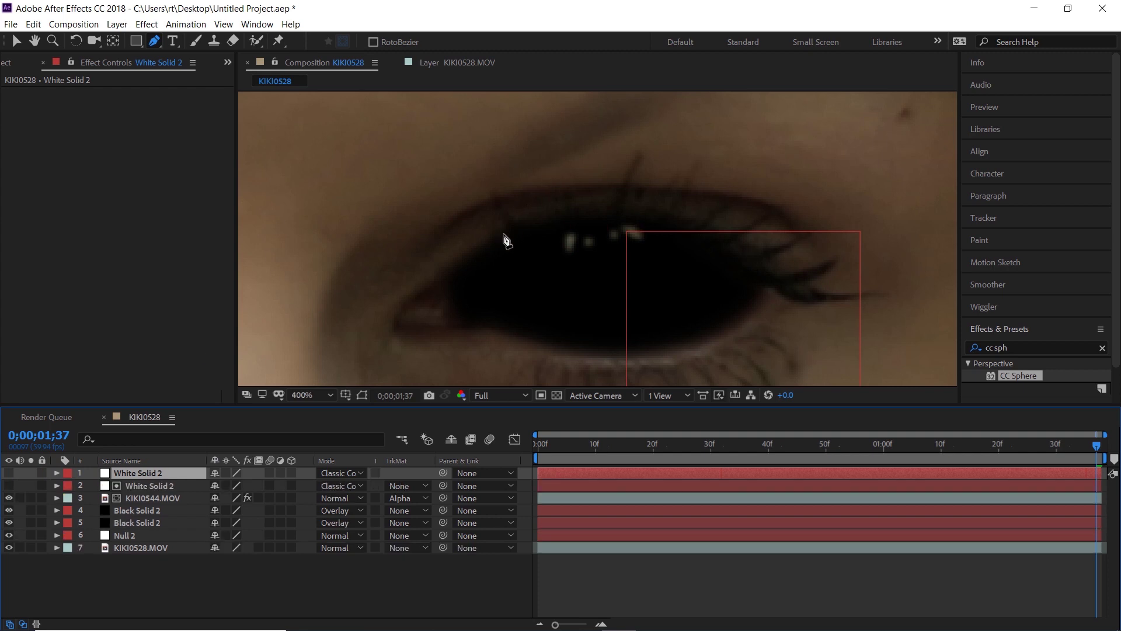
key(period)
key(F2)
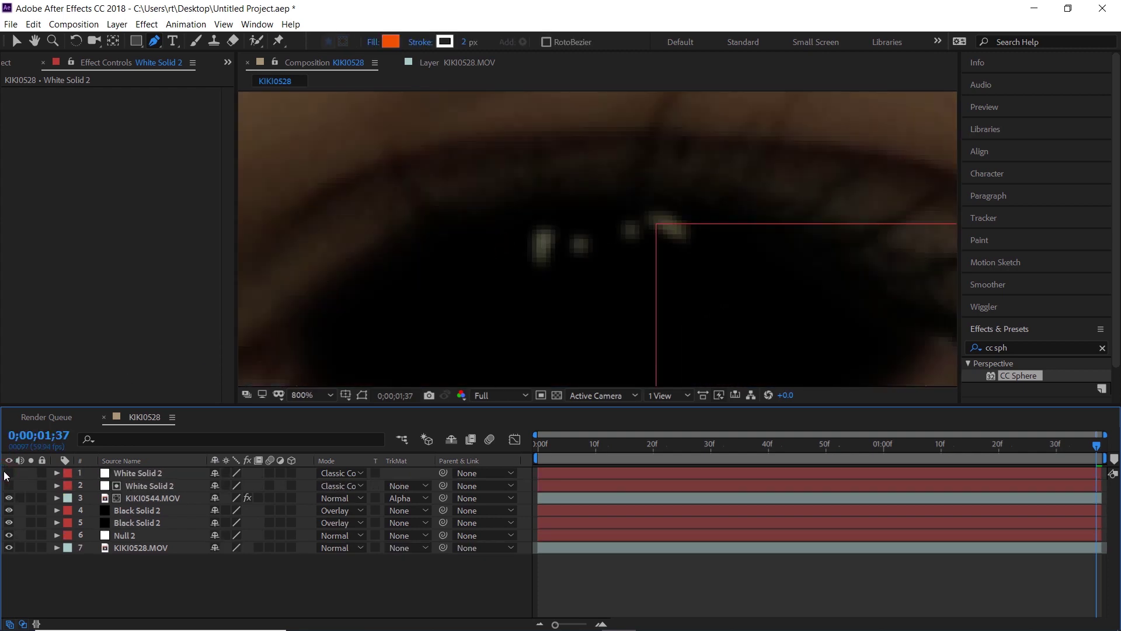
click(8, 473)
key(comma)
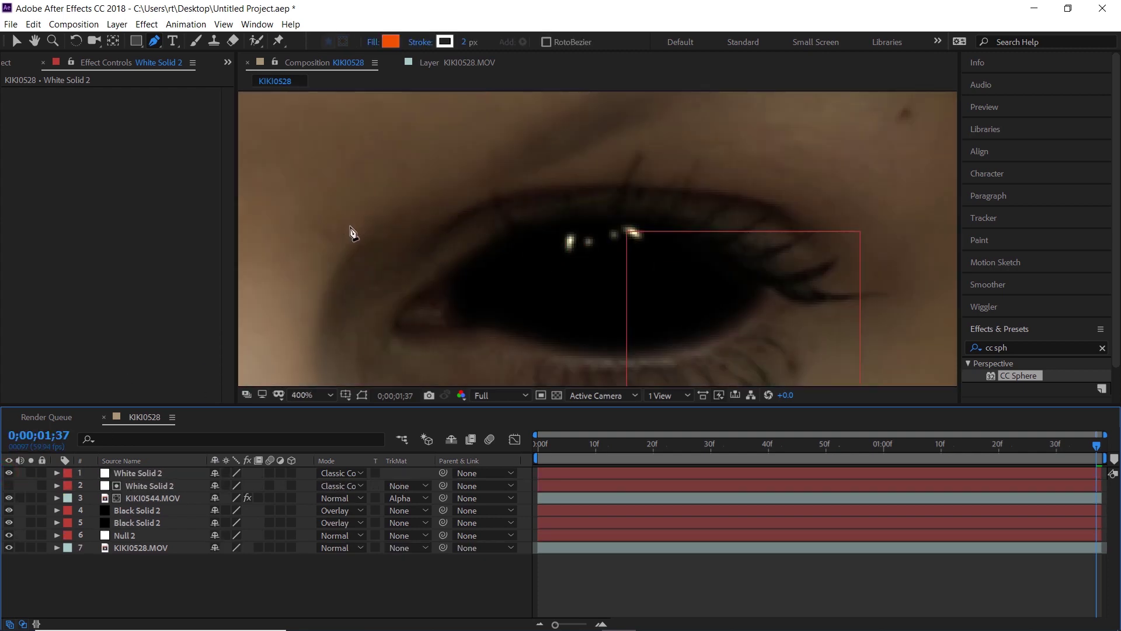
click(146, 475)
- Duplicate the top highlight layer and set the copy to Add mode at about 25% opacity
key(ctrl+d)
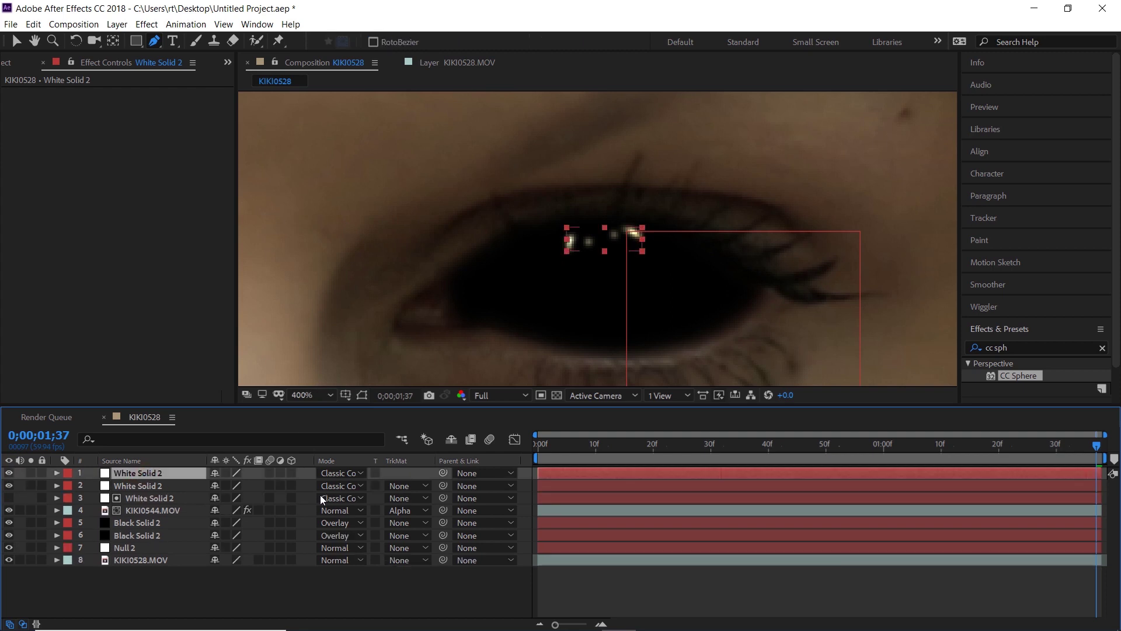
click(328, 497)
click(414, 245)
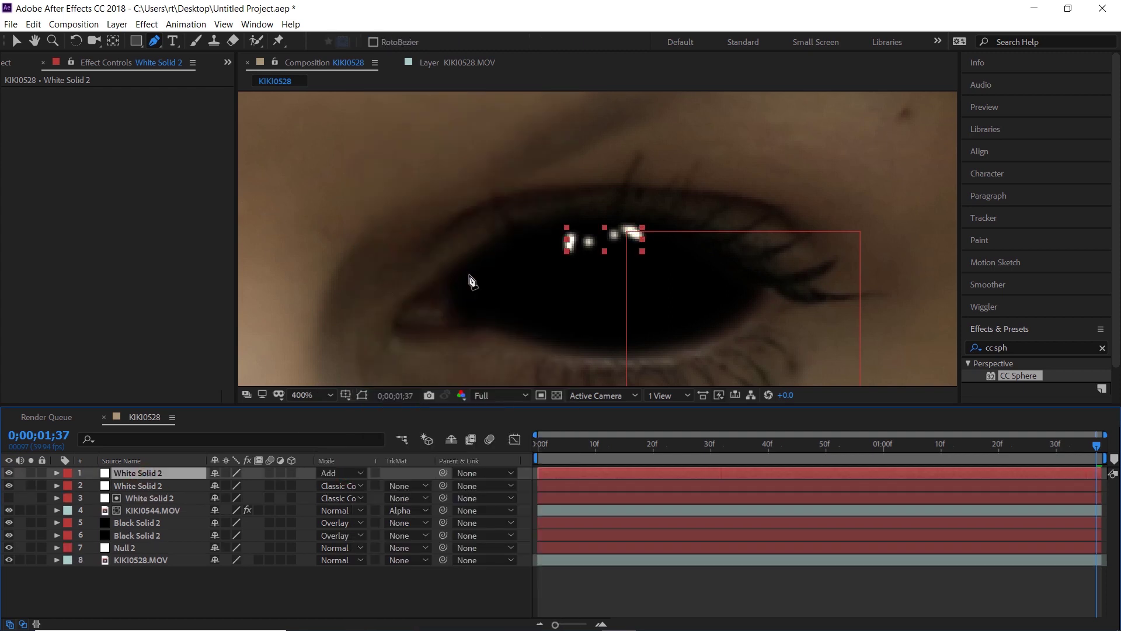
key(t)
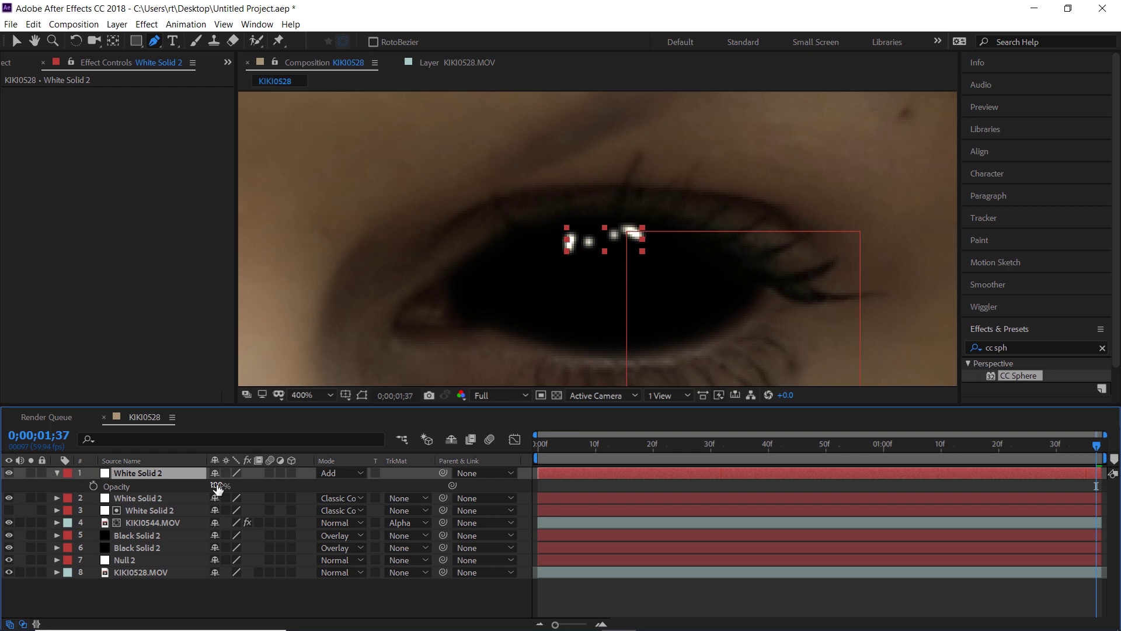
drag(217, 488, 82, 495)
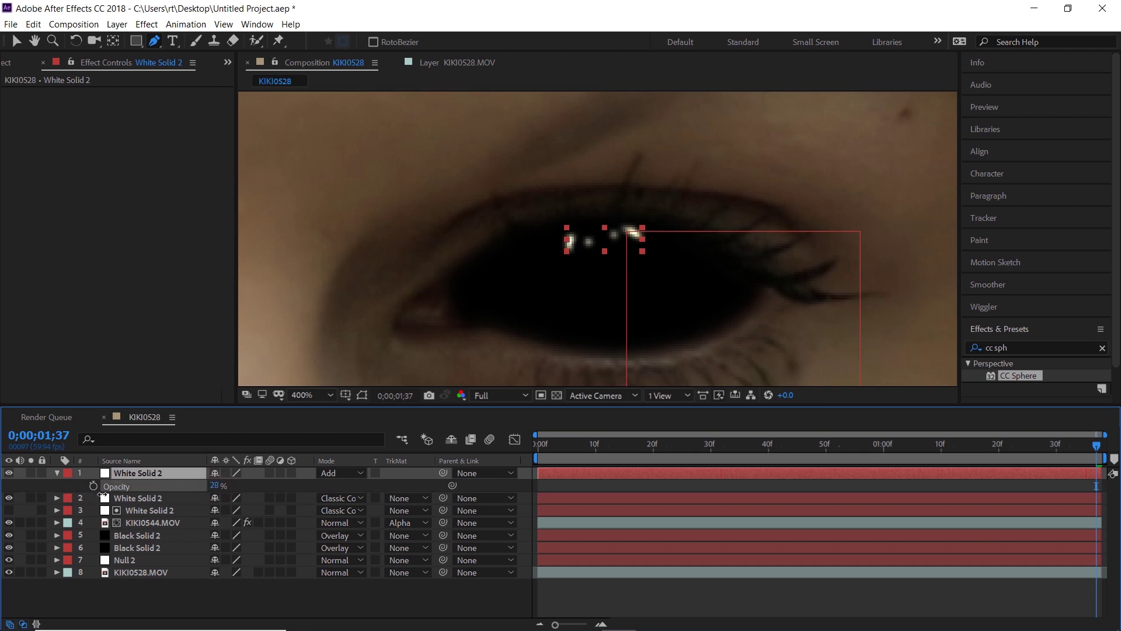
drag(104, 497, 208, 492)
- Check the second highlight copy's opacity, collapse the layer properties and zoom out to the face
click(46, 497)
key(t)
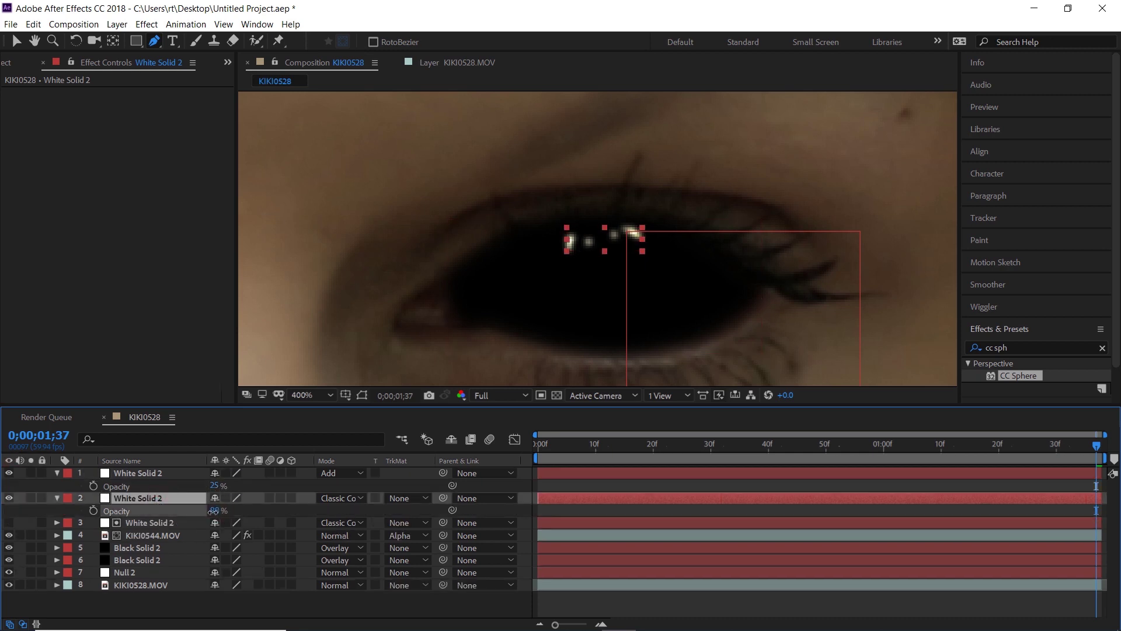
key(ctrl+grave)
scroll(303, 380, down, 6)
click(335, 573)
scroll(703, 195, up, 2)
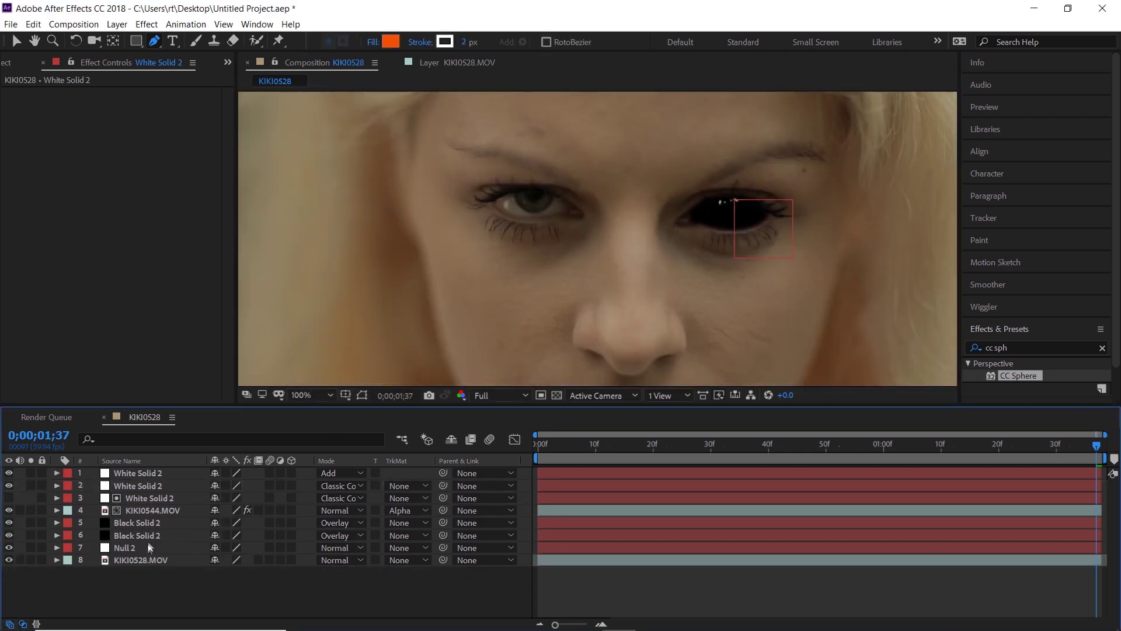
- Parent the three White Solid 2 copies, KIKI0544.MOV and both Black Solid 2 layers to Null 2
click(153, 536)
shift+click(151, 523)
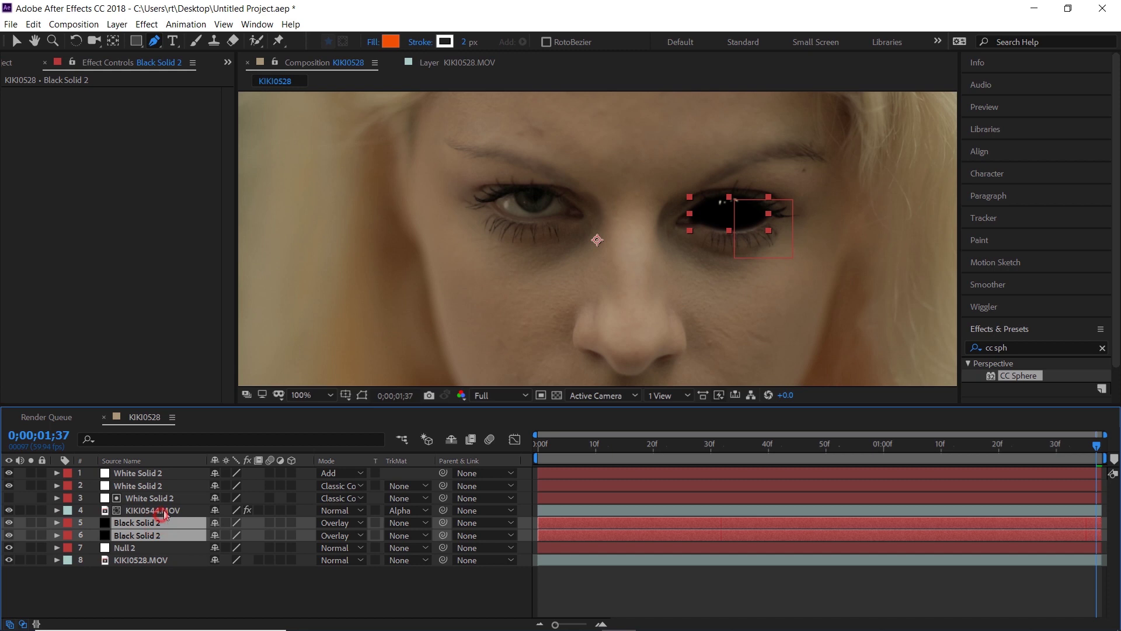
shift+click(164, 509)
shift+click(161, 498)
shift+click(171, 486)
shift+click(178, 473)
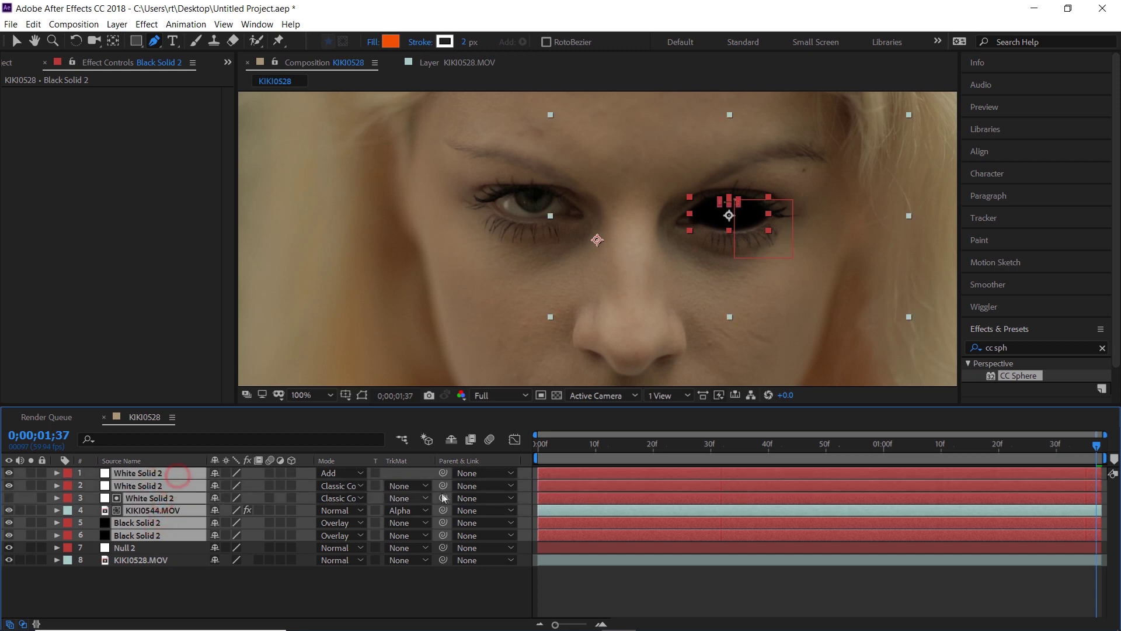
drag(447, 472, 187, 548)
- Return to frame 0, fit the view, and play a preview of the tracked eye
drag(575, 456, 422, 451)
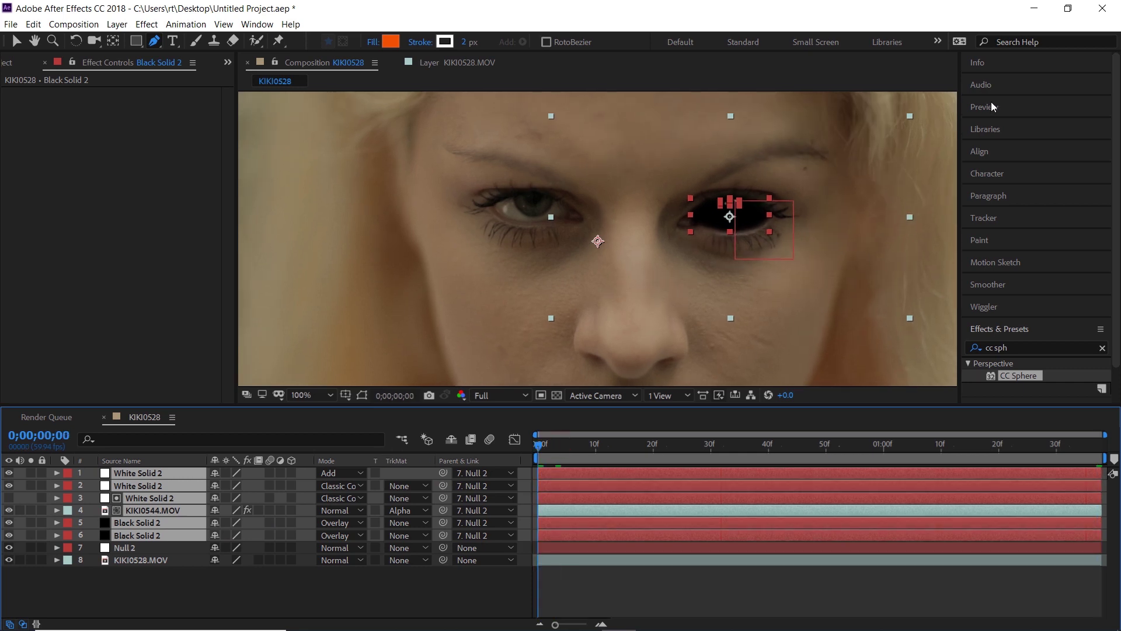
click(987, 107)
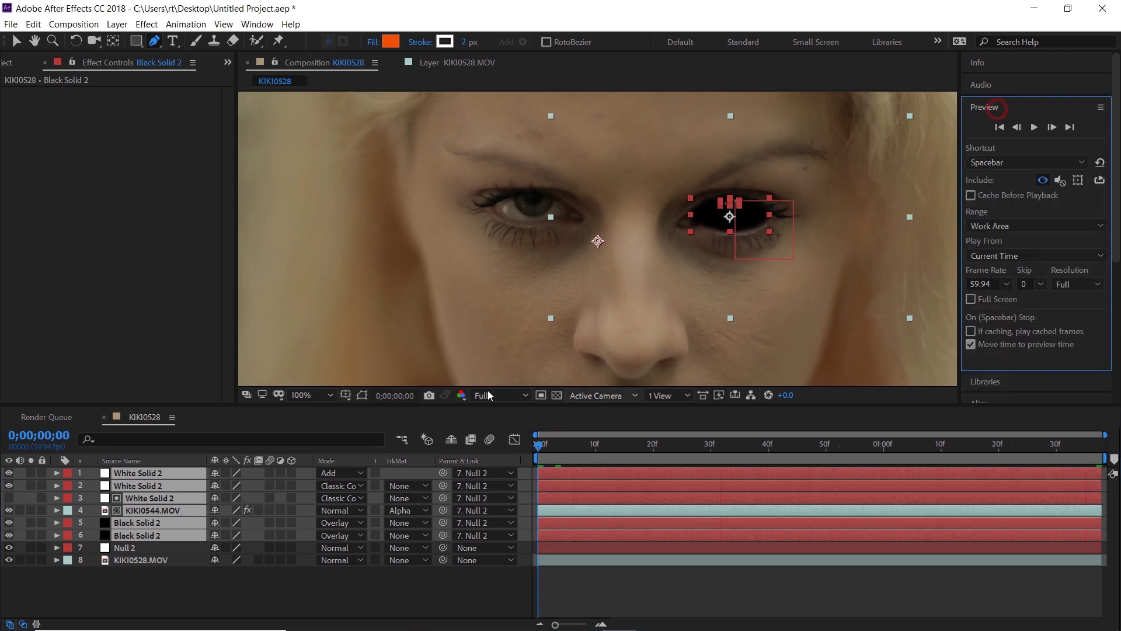
click(307, 395)
click(348, 150)
click(279, 580)
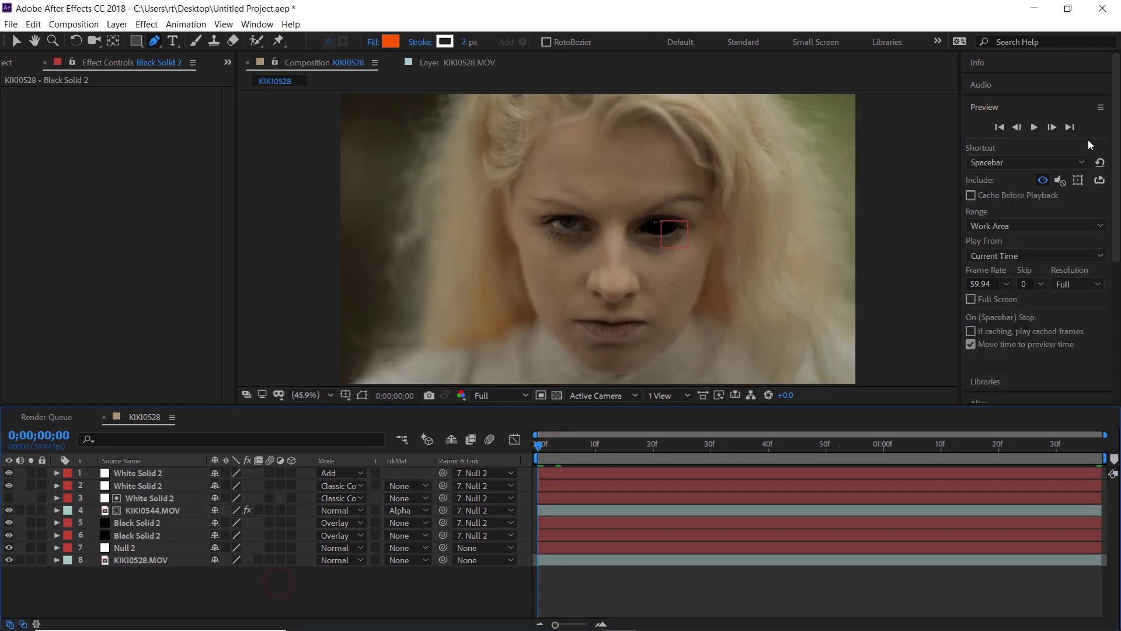
click(1034, 126)
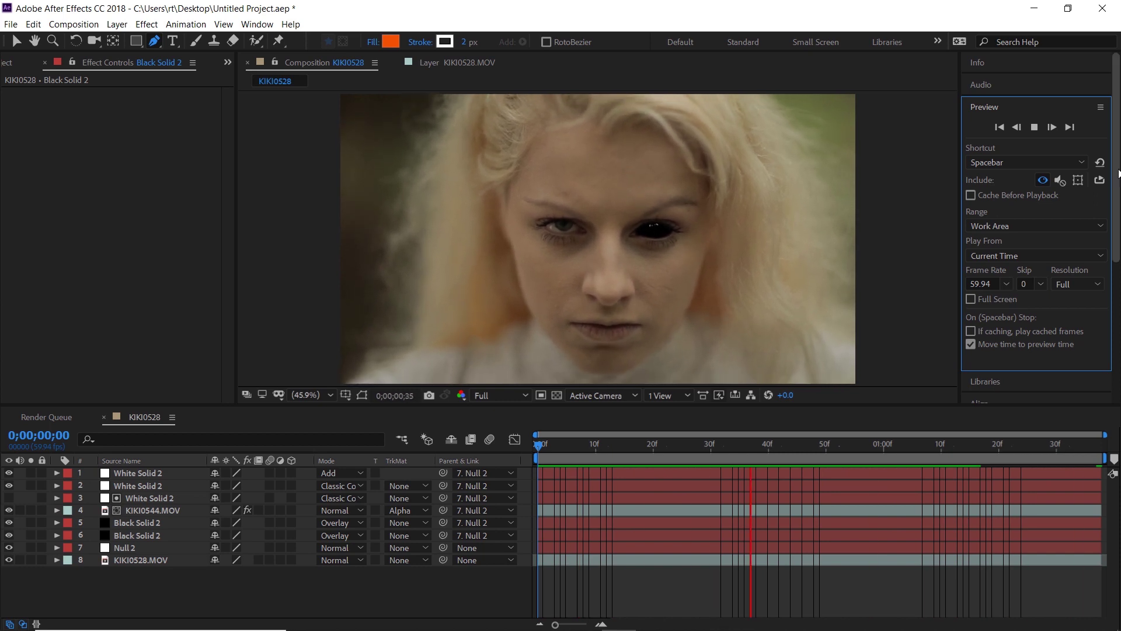
key(space)
- Add a new adjustment layer and apply Curves to darken the image and add contrast
click(156, 549)
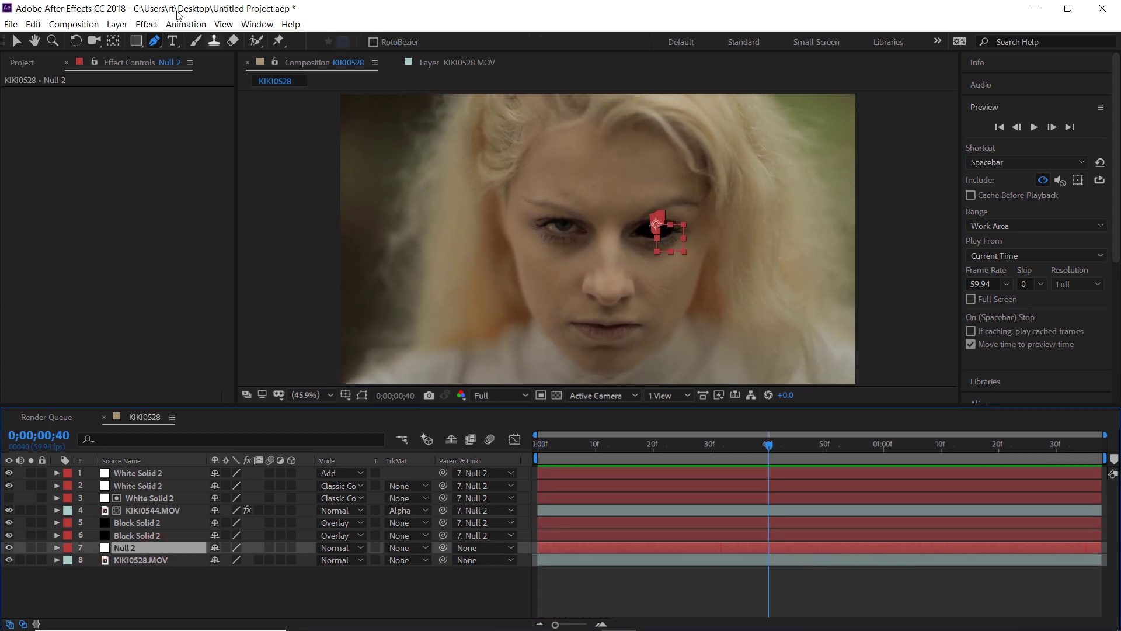
click(116, 24)
mouse_move(135, 40)
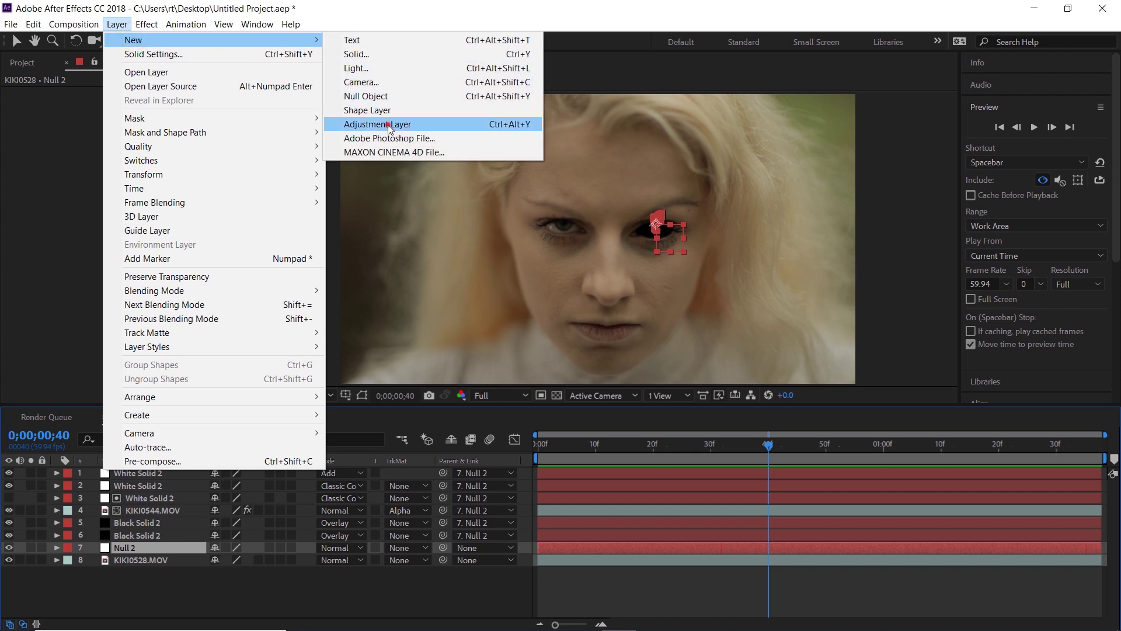
click(382, 124)
scroll(1029, 371, down, 3)
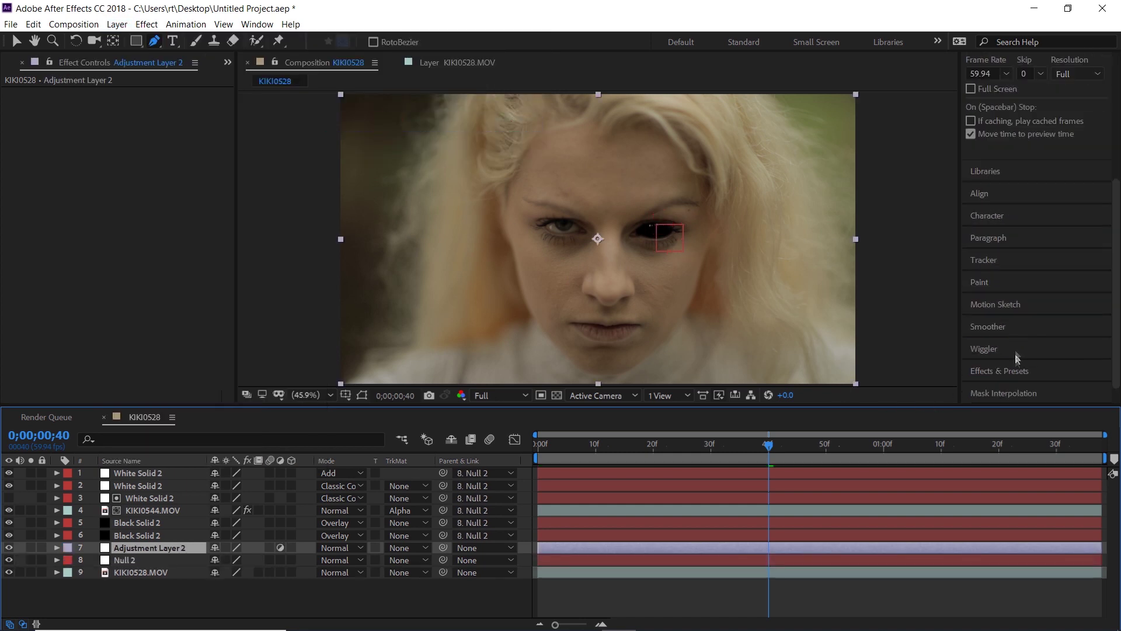
click(993, 362)
scroll(976, 298, down, 3)
click(976, 292)
scroll(1028, 327, down, 5)
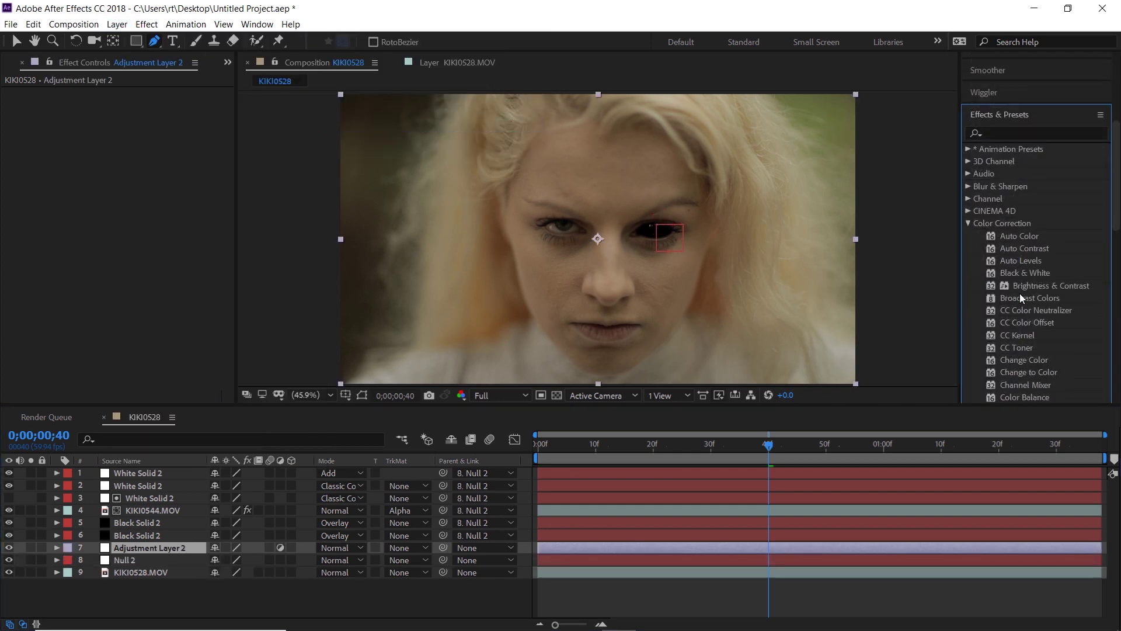
drag(1013, 318, 776, 547)
drag(37, 328, 71, 346)
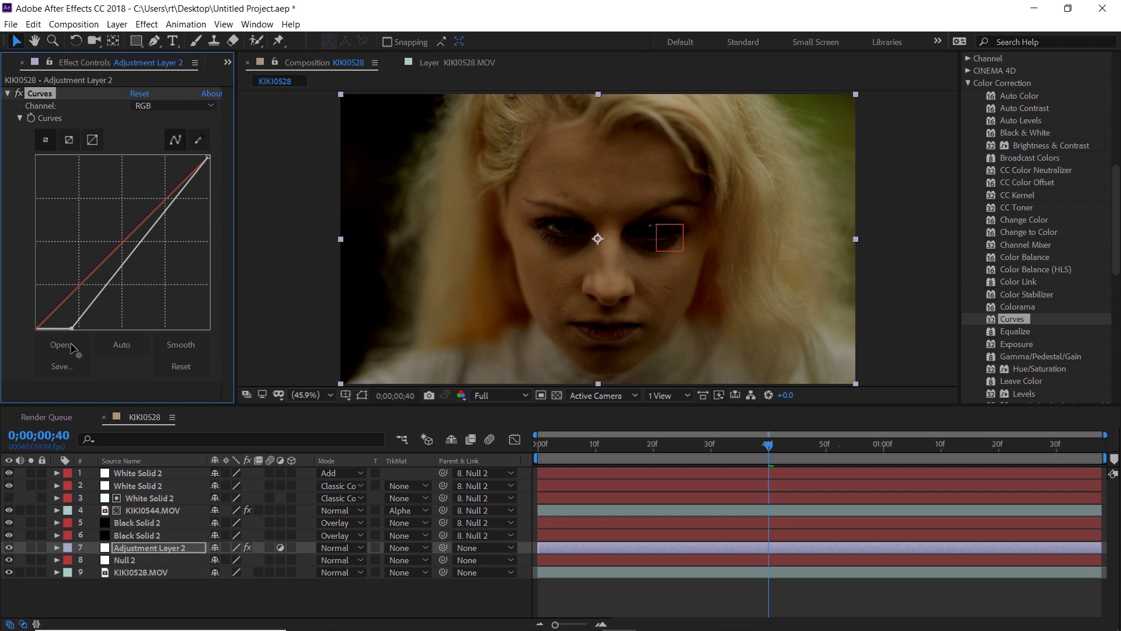
click(7, 94)
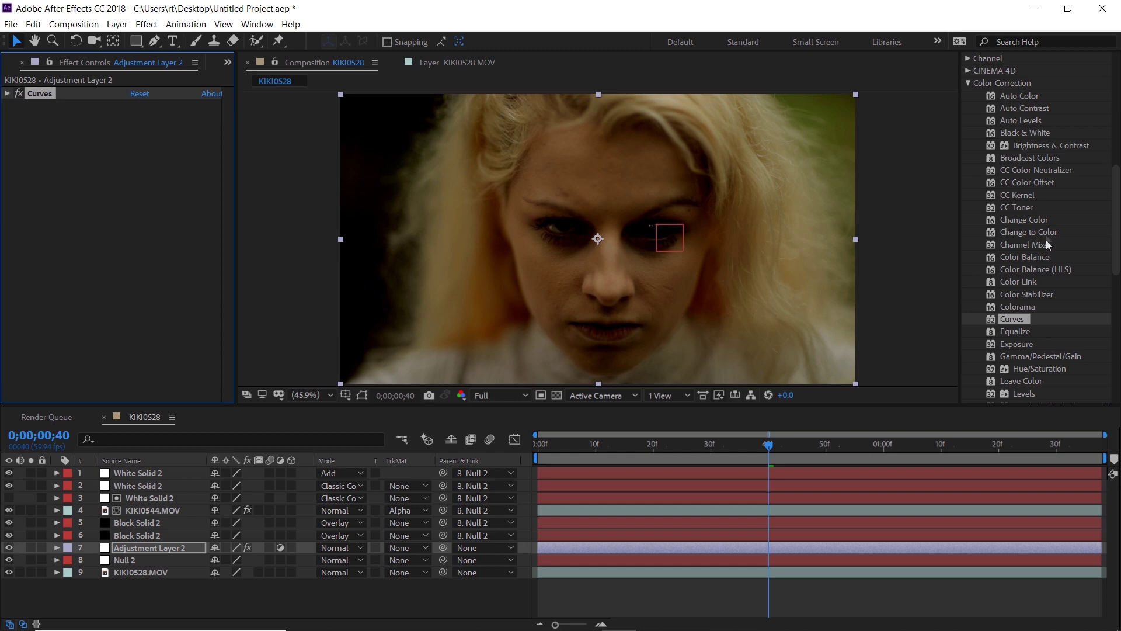
- Apply Color Balance with midtones shifted toward blue and Preserve Luminosity checked
drag(1039, 260, 93, 198)
click(135, 155)
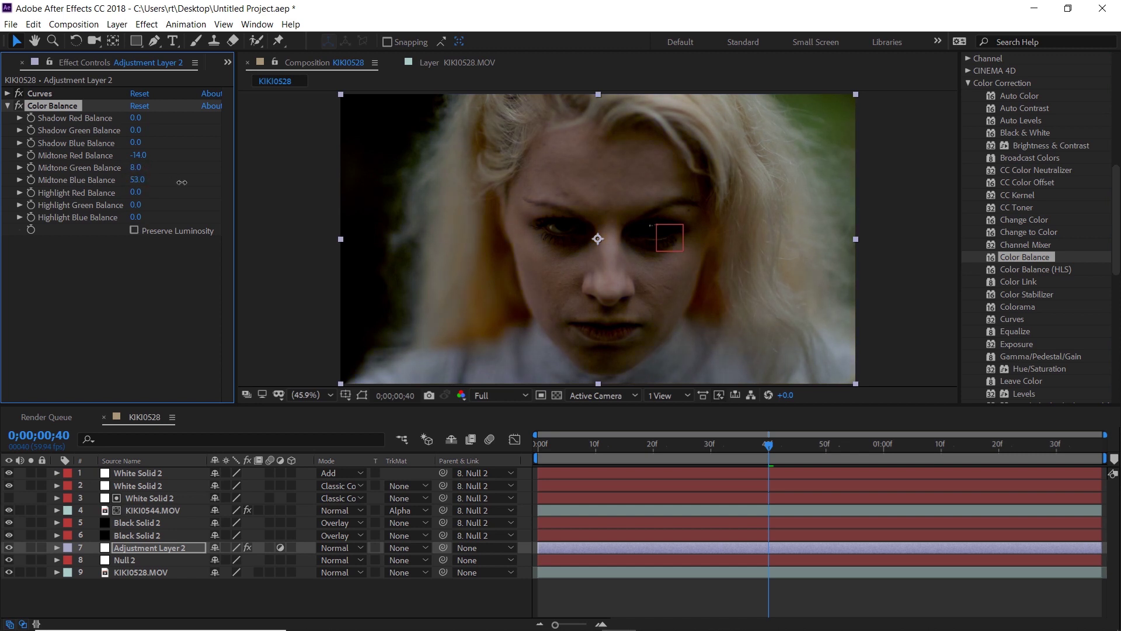
click(135, 231)
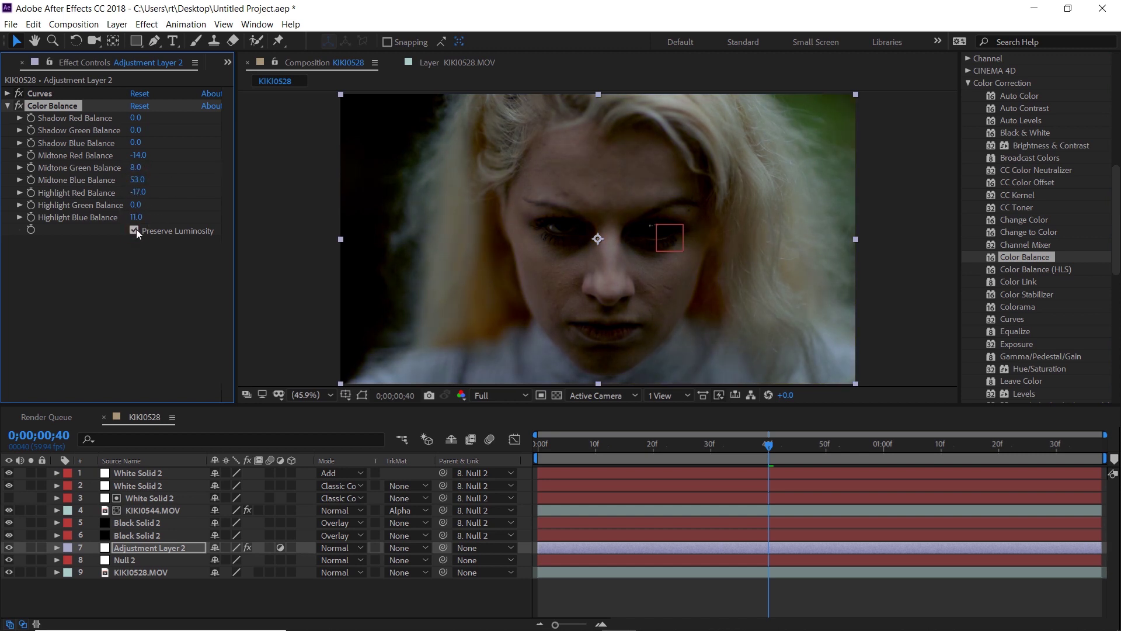
click(8, 106)
scroll(1043, 360, down, 4)
- Apply Selective Color, reducing cyan and magenta in the reds and pulling yellow to -40%
double_click(1026, 315)
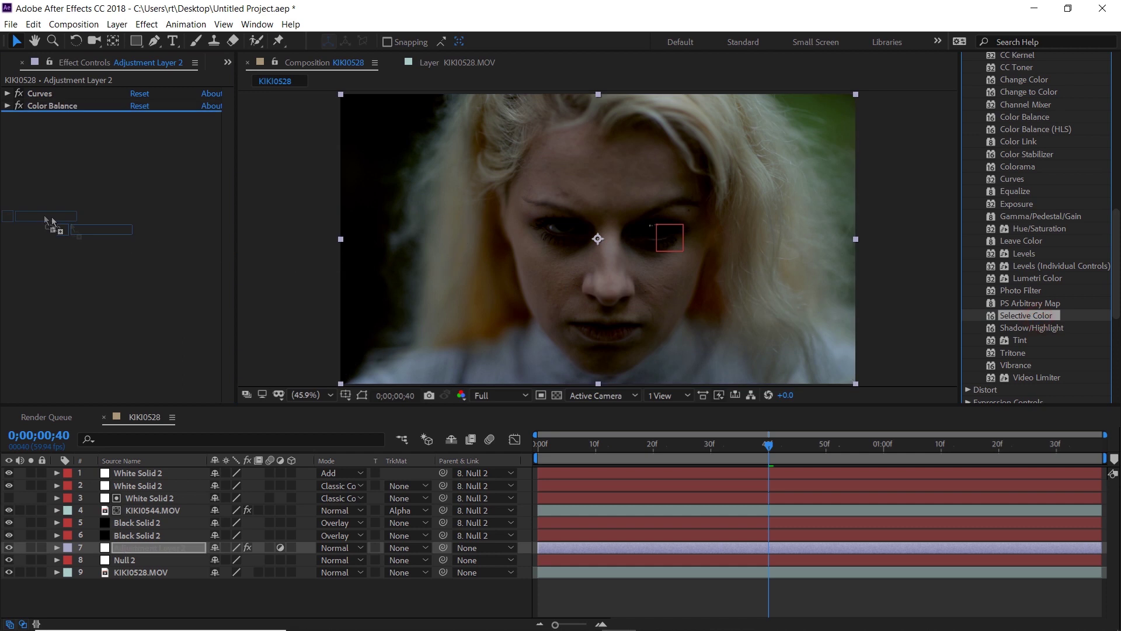
drag(195, 156, 109, 171)
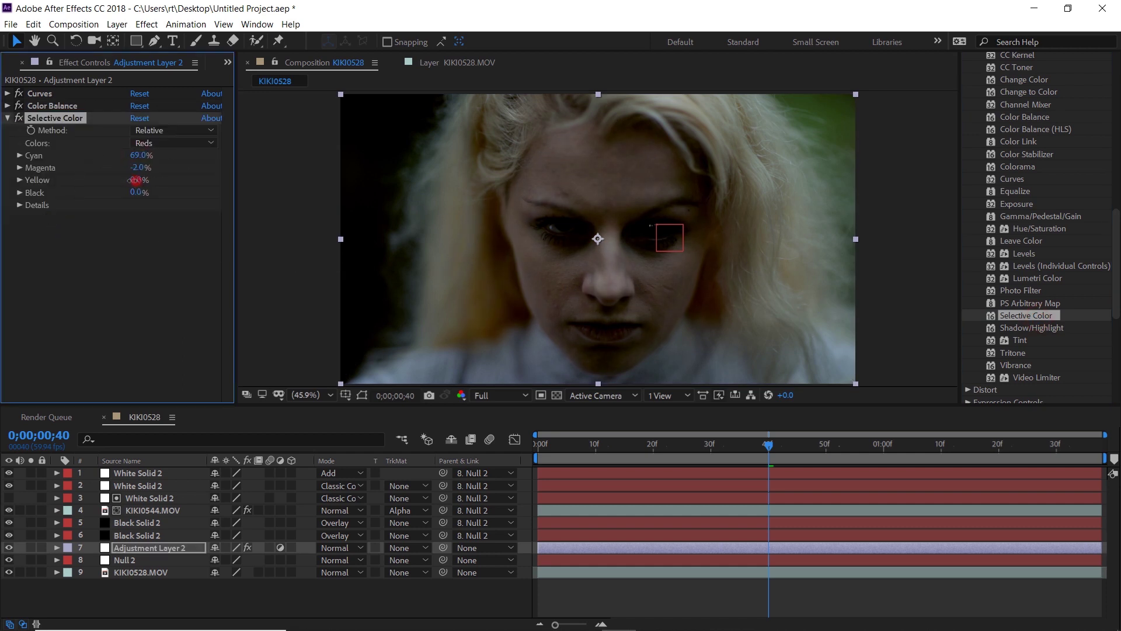
mouse_move(123, 186)
mouse_down()
mouse_move(109, 185)
mouse_move(132, 195)
mouse_up()
click(9, 119)
- Add Vibrance to Adjustment Layer 2 with vibrance near -11 and Saturation -18
drag(1021, 364, 117, 180)
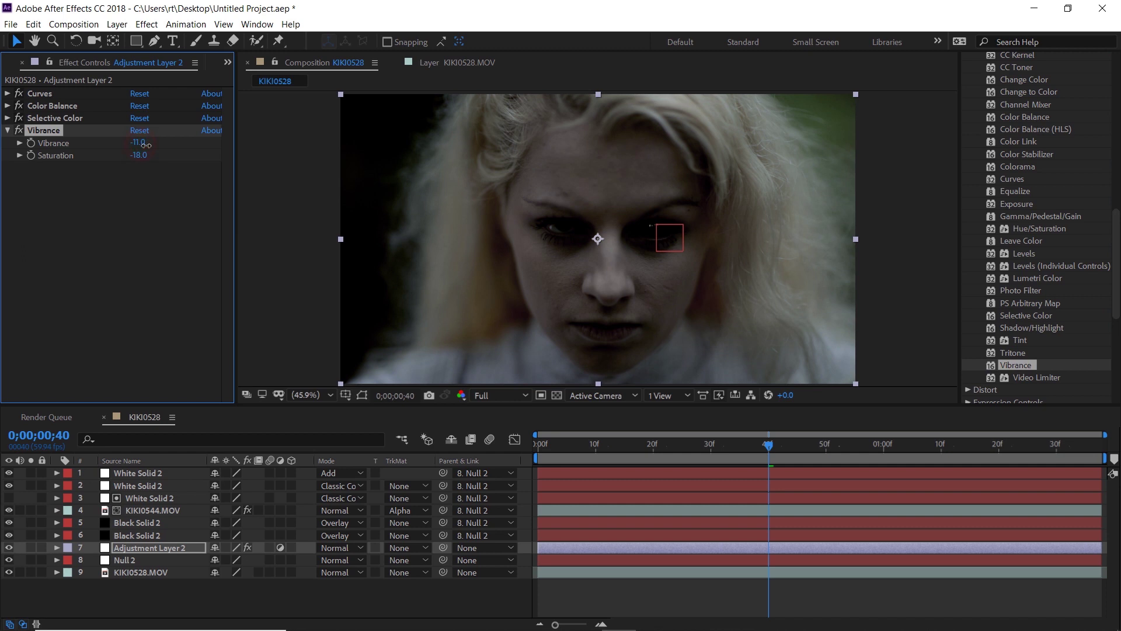
click(9, 130)
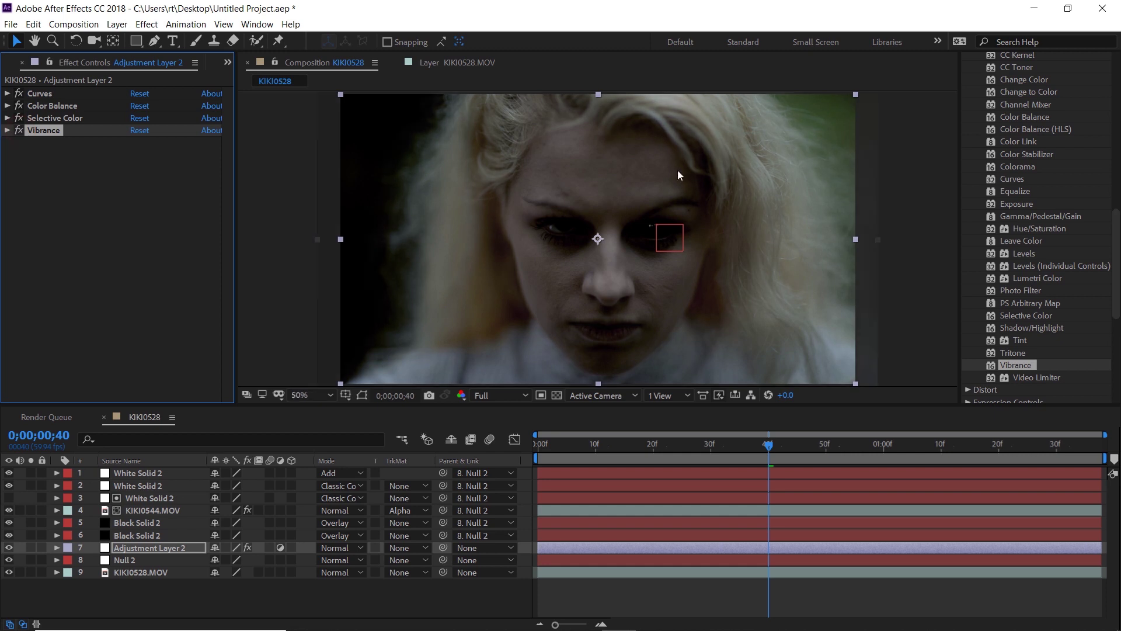
scroll(678, 172, up, 3)
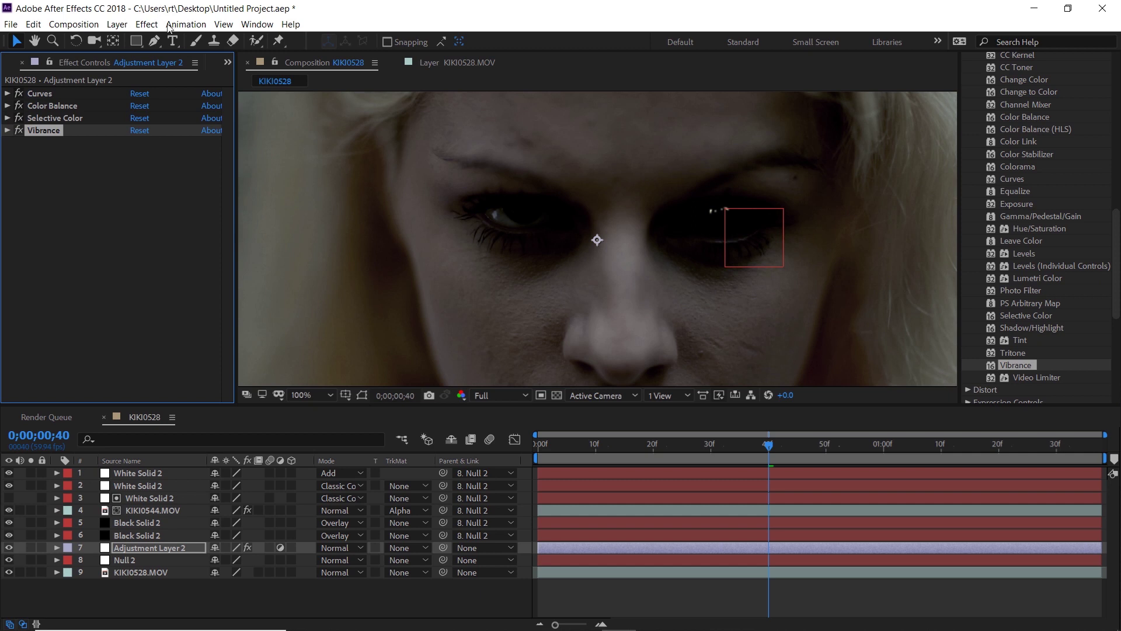
click(146, 45)
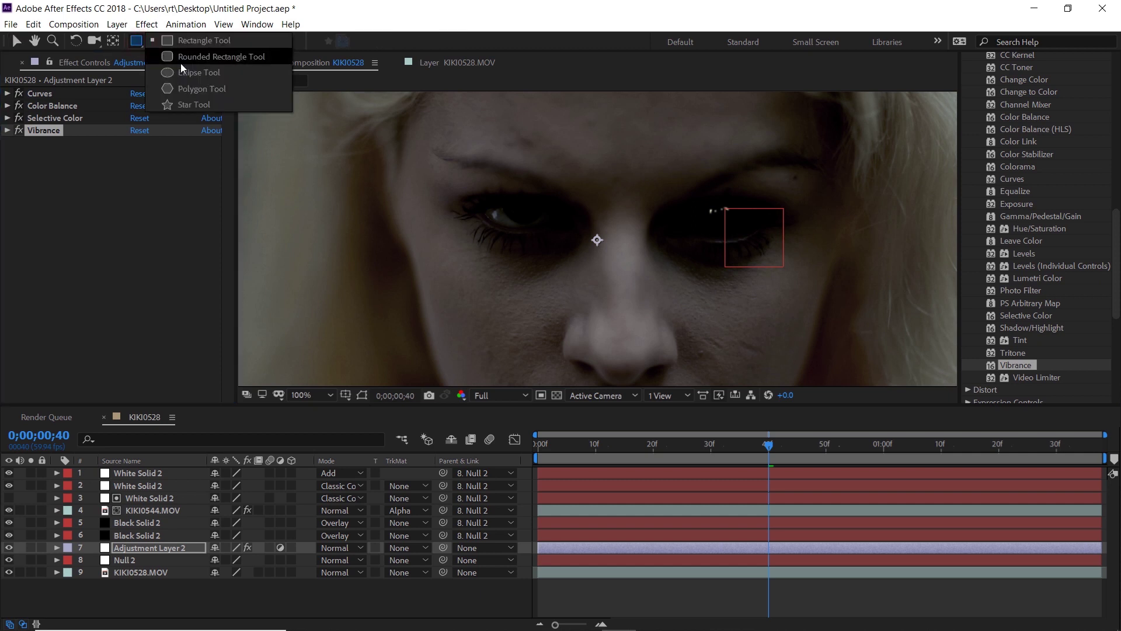
- Draw an elliptical mask over the right-hand eye and reshape its points into an eye shape
click(192, 74)
drag(636, 188, 814, 271)
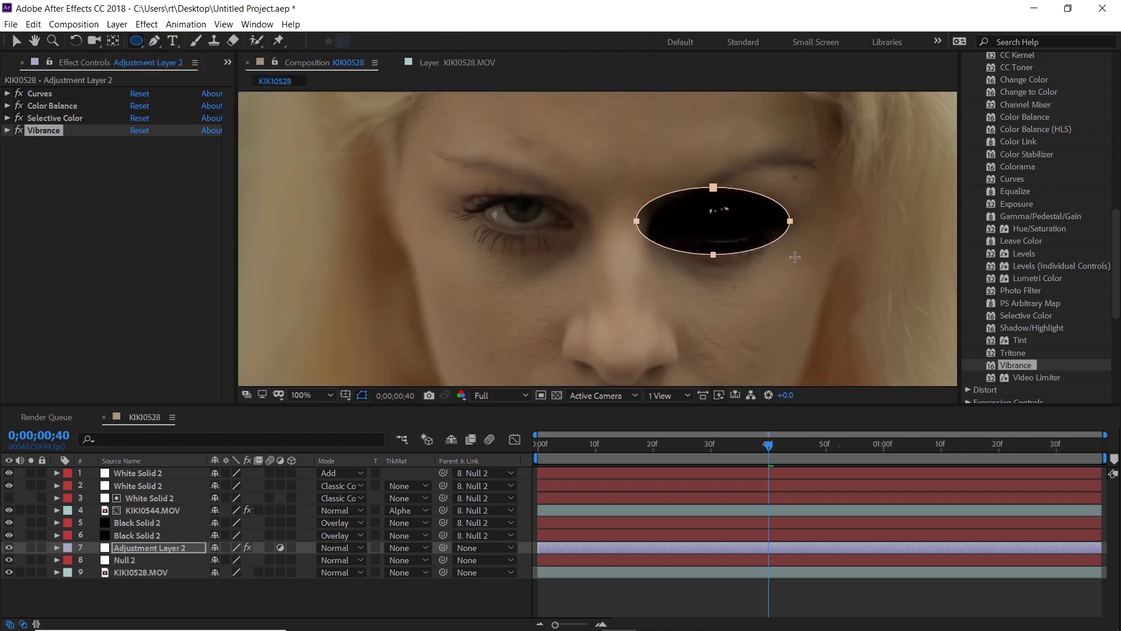
click(14, 41)
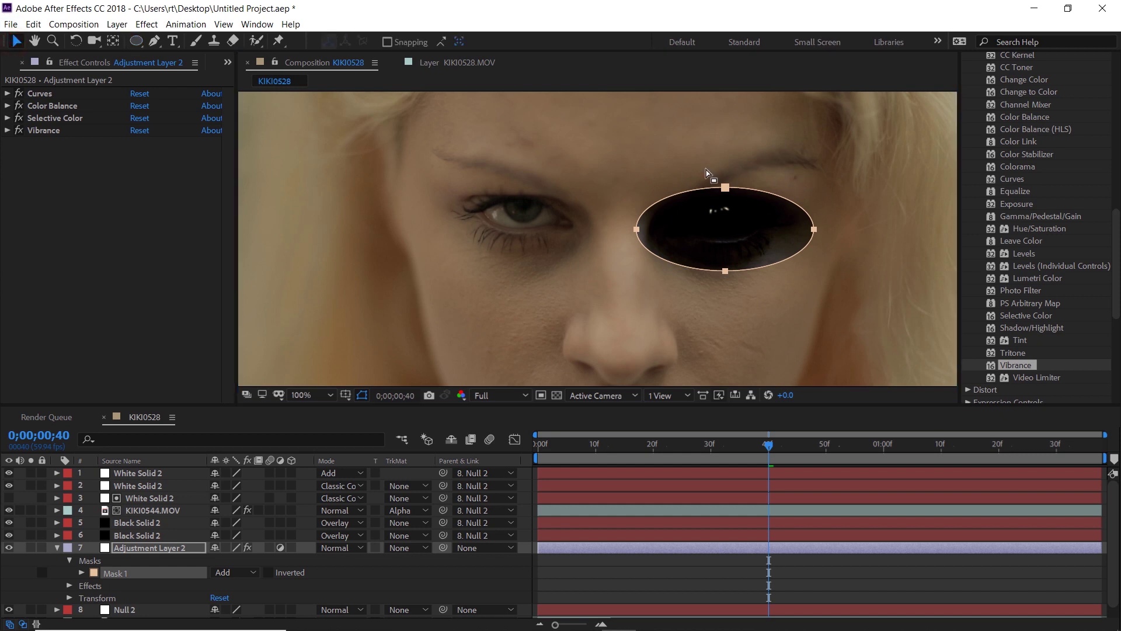
click(725, 187)
drag(725, 187, 712, 176)
drag(814, 229, 832, 190)
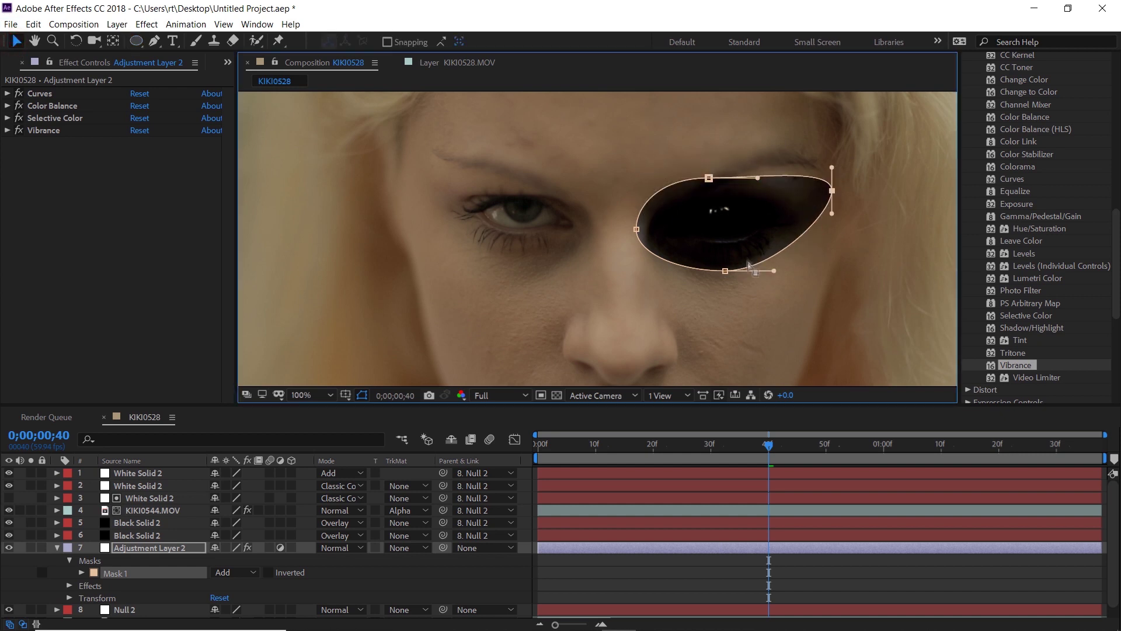
drag(725, 271, 728, 299)
drag(637, 229, 635, 238)
drag(710, 177, 685, 178)
drag(729, 299, 785, 310)
drag(831, 167, 801, 157)
drag(690, 269, 677, 294)
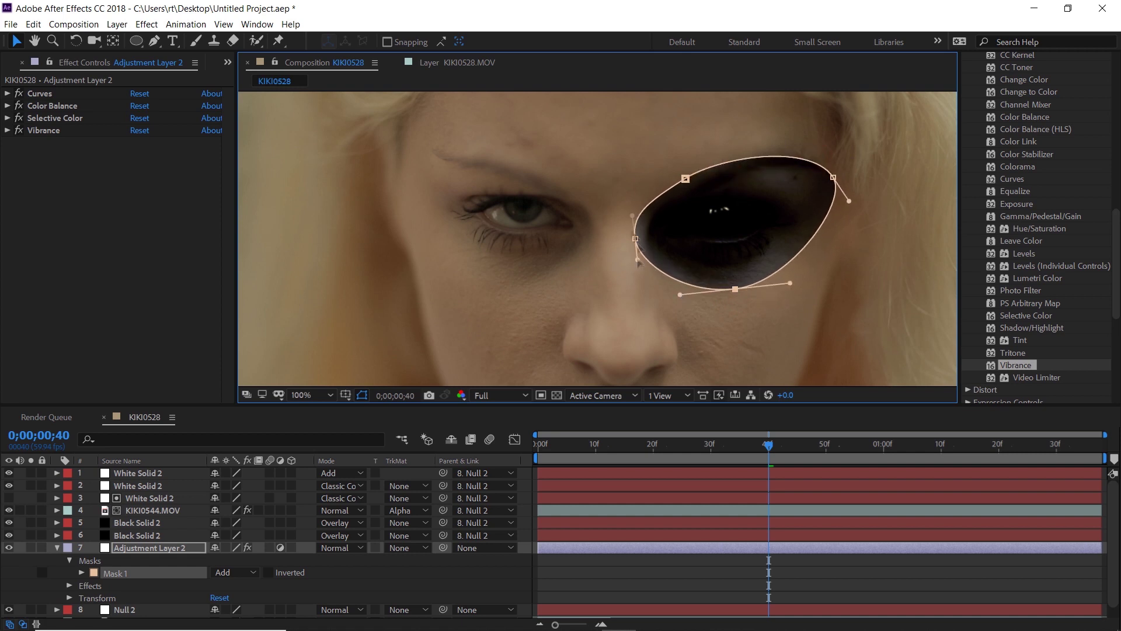
- Feather the eye mask by 100 pixels to soften its edge
click(362, 395)
key(comma)
key(comma)
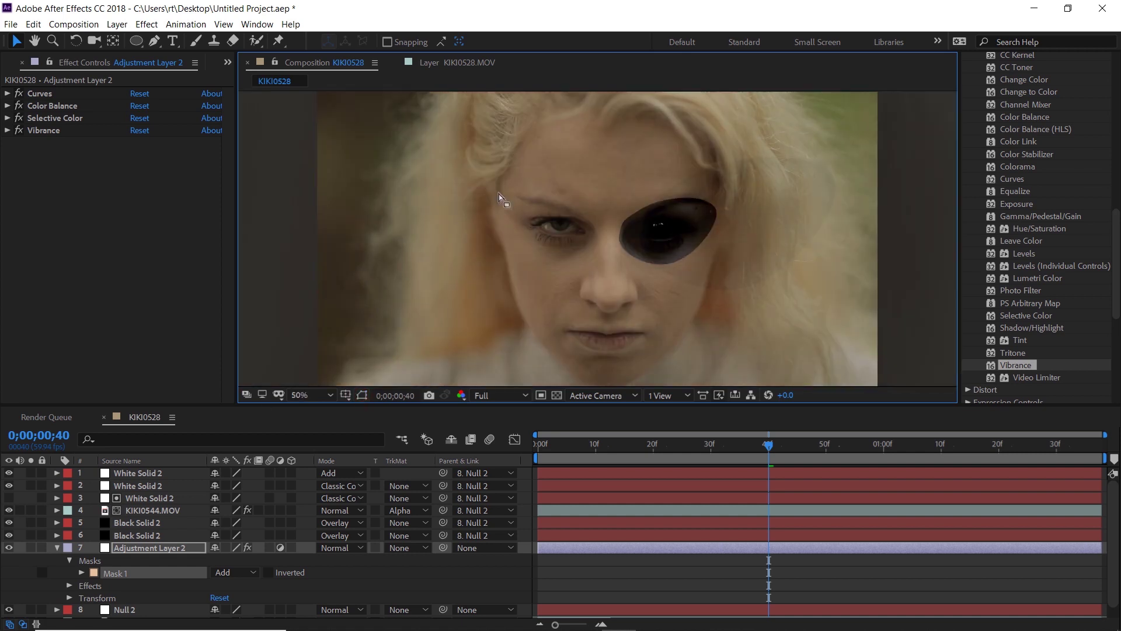
click(82, 573)
scroll(248, 535, down, 2)
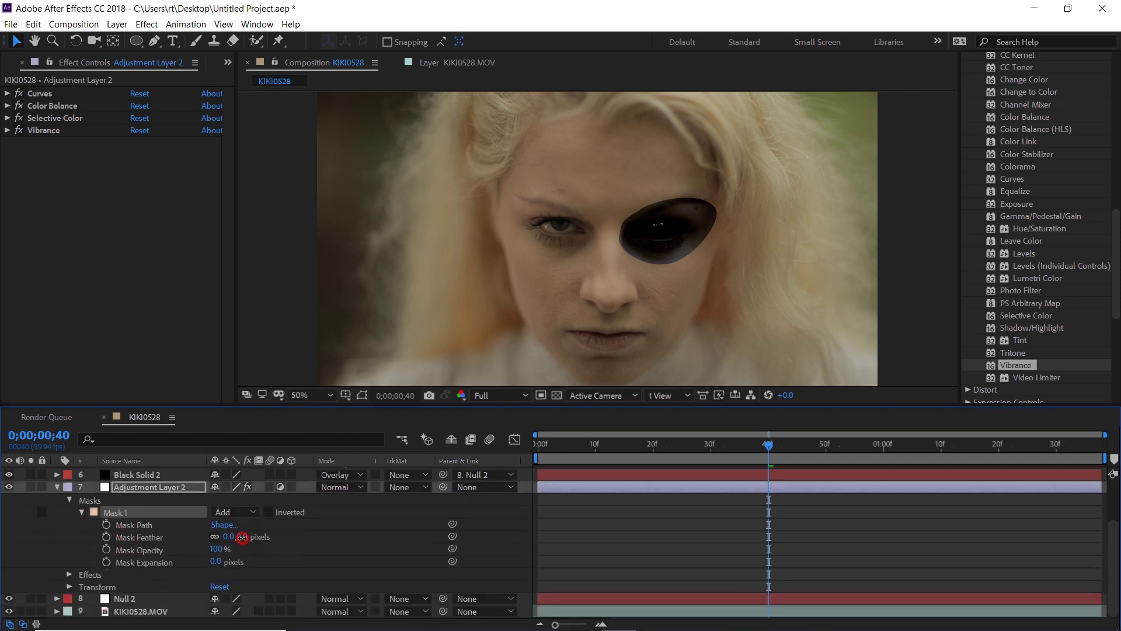
drag(242, 537, 321, 546)
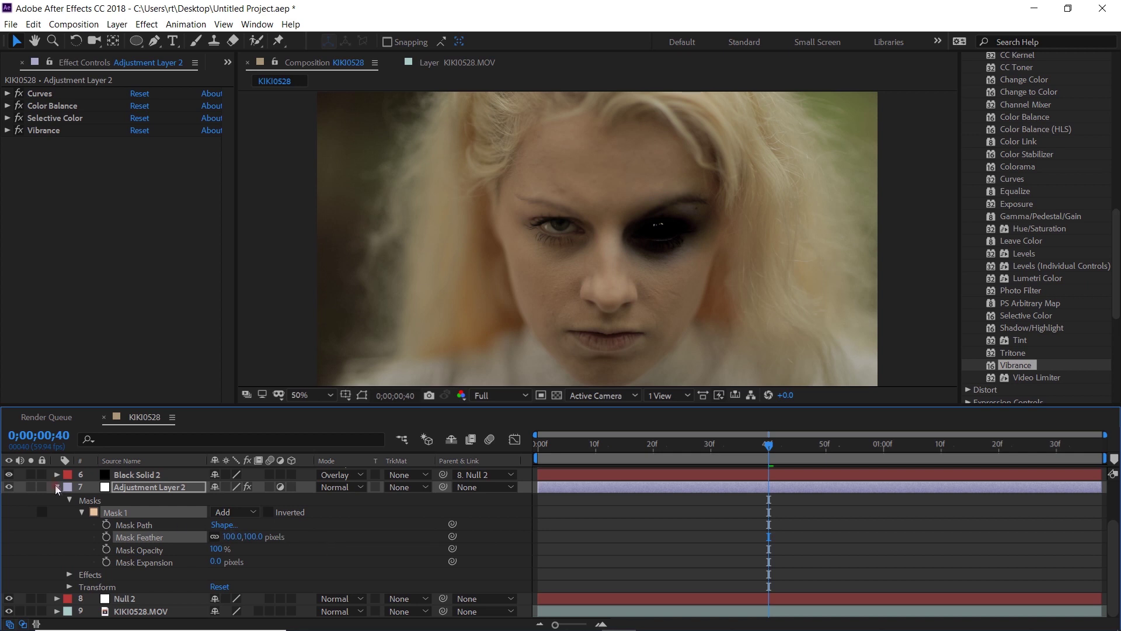
click(56, 486)
- Lower Adjustment Layer 2's opacity to 55%
key(t)
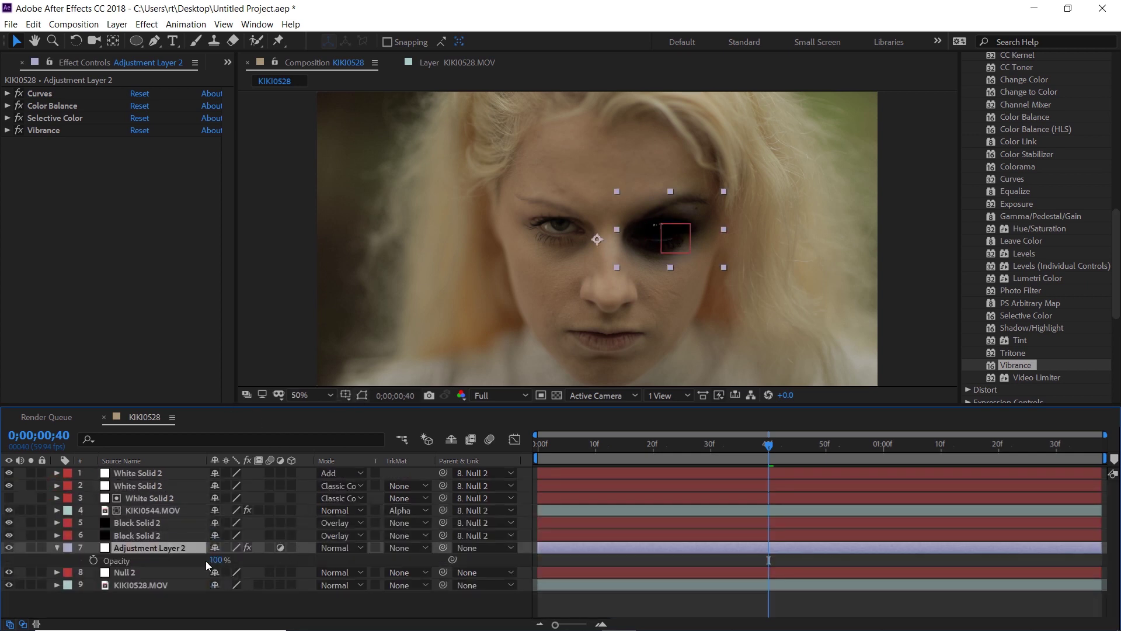
drag(215, 561, 114, 563)
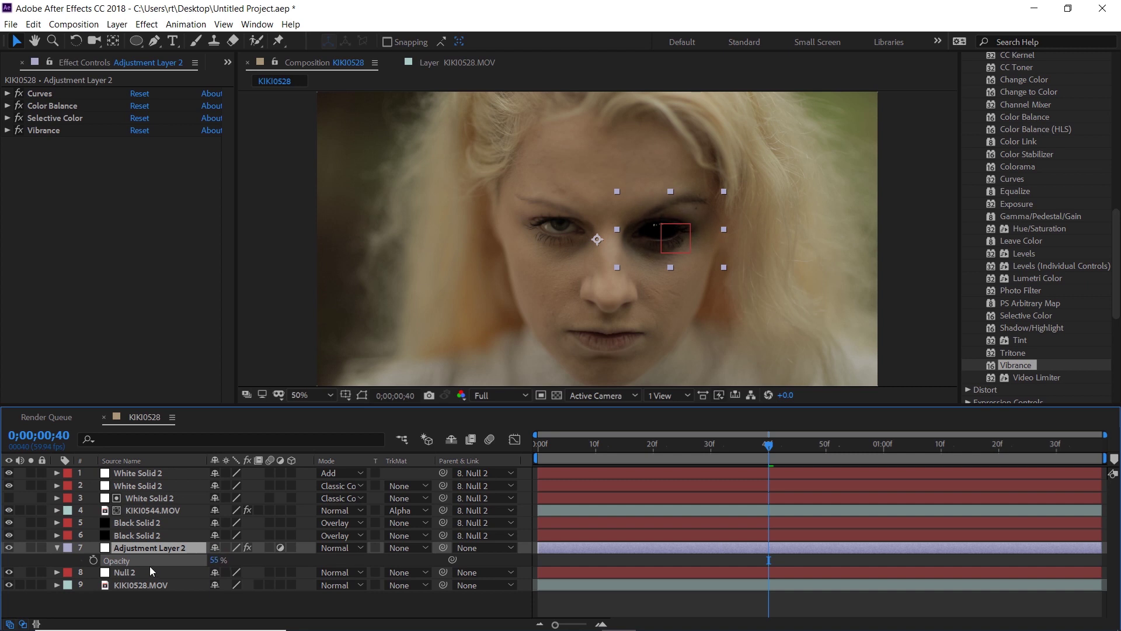
click(57, 548)
- Toggle Adjustment Layer 2's visibility off and on to compare the grade
click(9, 547)
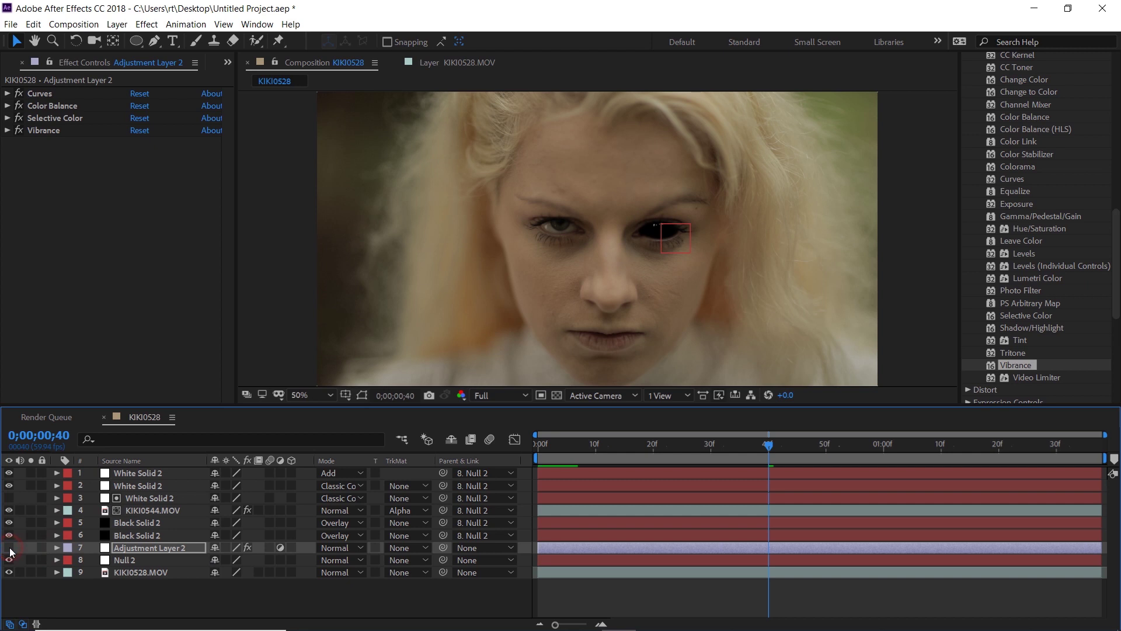
click(9, 548)
click(9, 548)
click(9, 548)
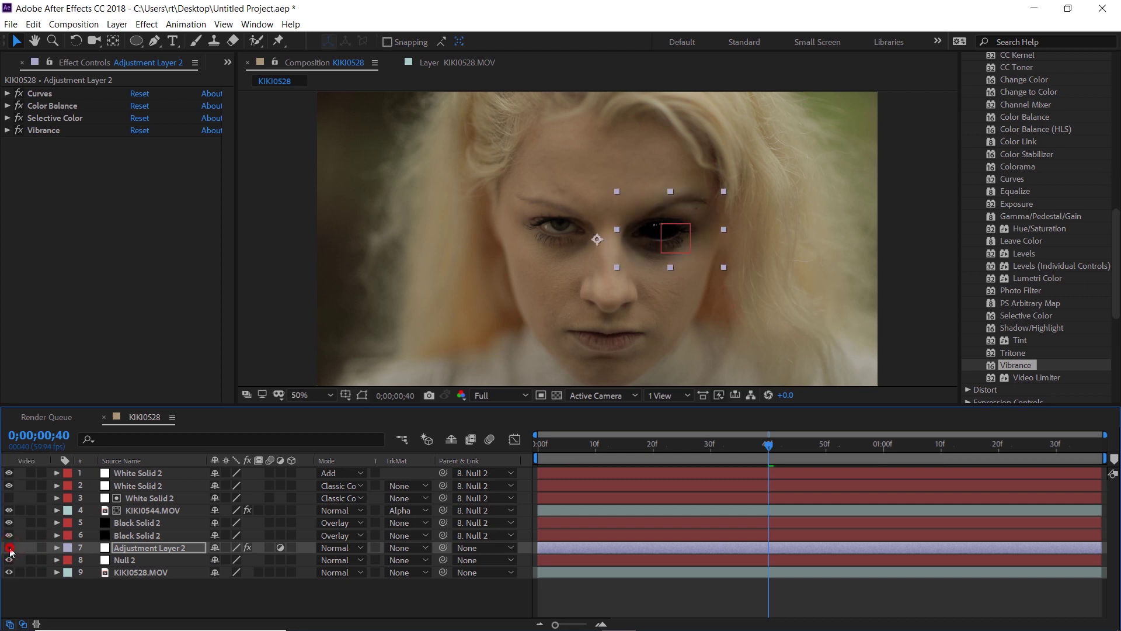
click(9, 548)
click(9, 547)
click(9, 548)
click(9, 548)
- Parent Adjustment Layer 2 to Null 2 and return to the first frame
drag(444, 547, 134, 560)
key(Home)
scroll(1067, 122, up, 5)
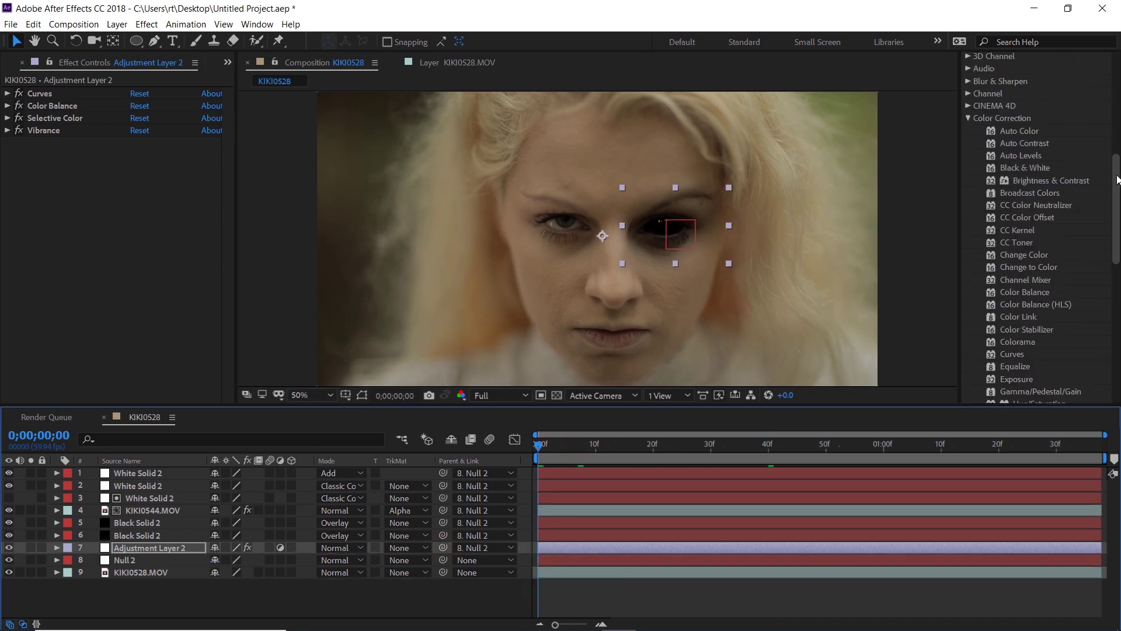
scroll(1116, 180, up, 5)
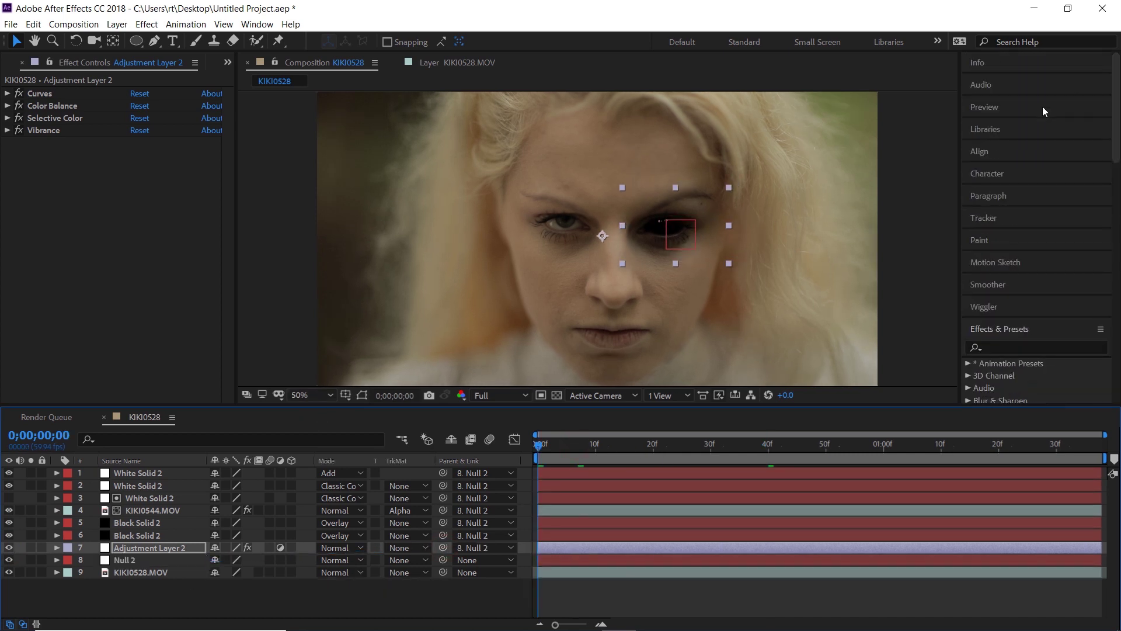
- Play a preview of the composition, then begin a Pen-tool mask around the eye
click(1032, 104)
click(1035, 127)
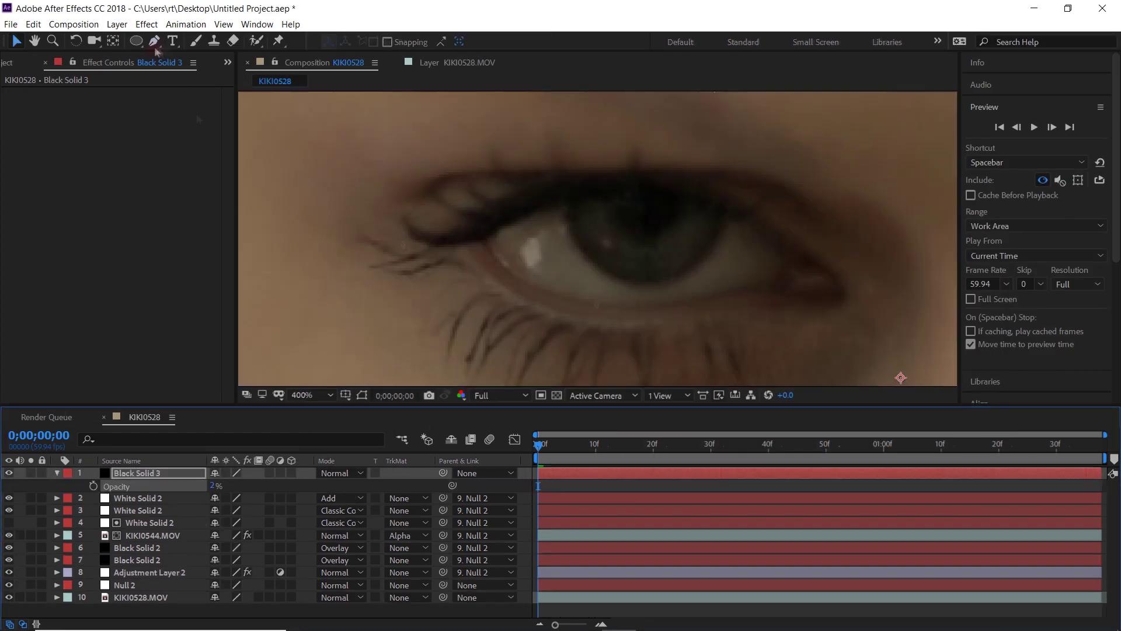
click(154, 42)
mouse_move(753, 292)
mouse_down()
mouse_move(588, 308)
mouse_move(501, 224)
mouse_move(788, 257)
mouse_move(753, 292)
mouse_up()
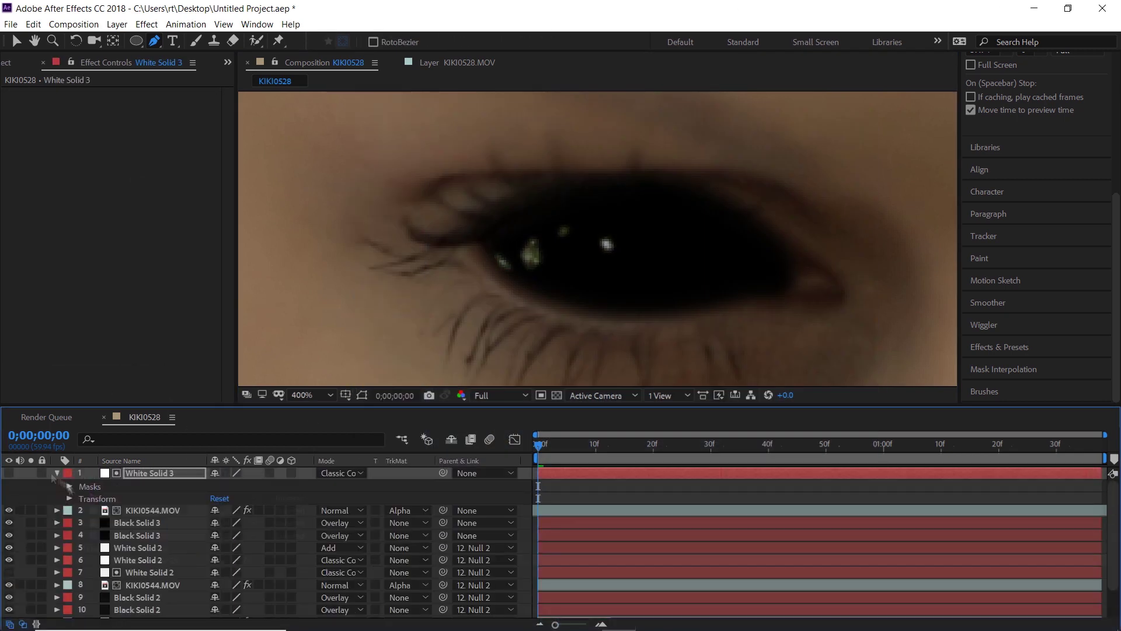
- Duplicate the top White Solid 3 layer and set the copy's blending mode to Add
click(196, 475)
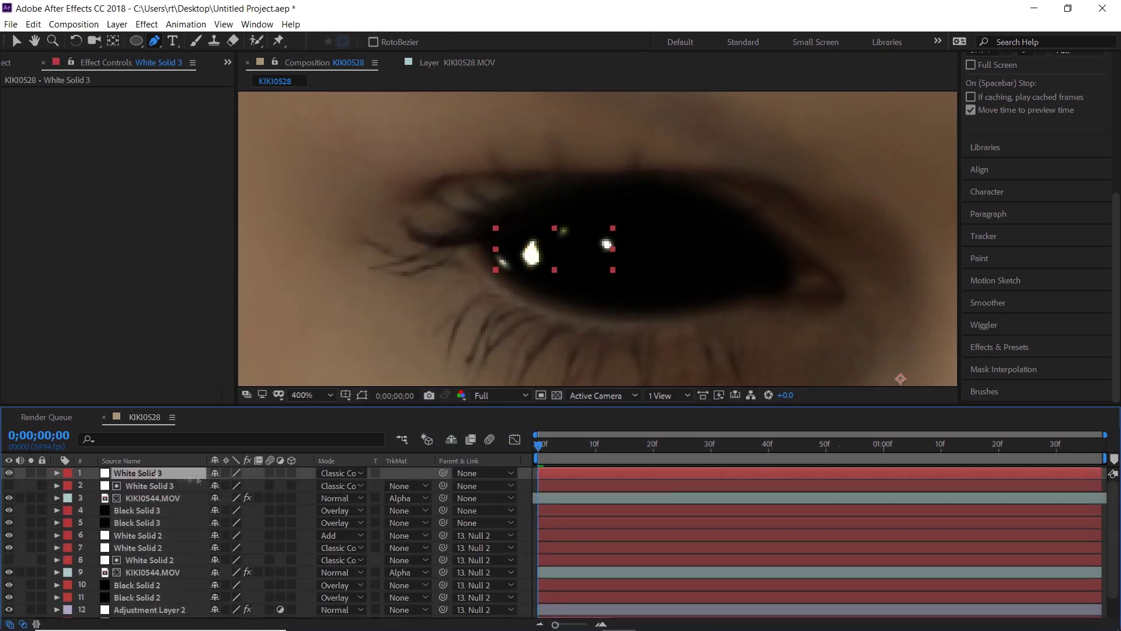
key(ctrl+d)
click(56, 473)
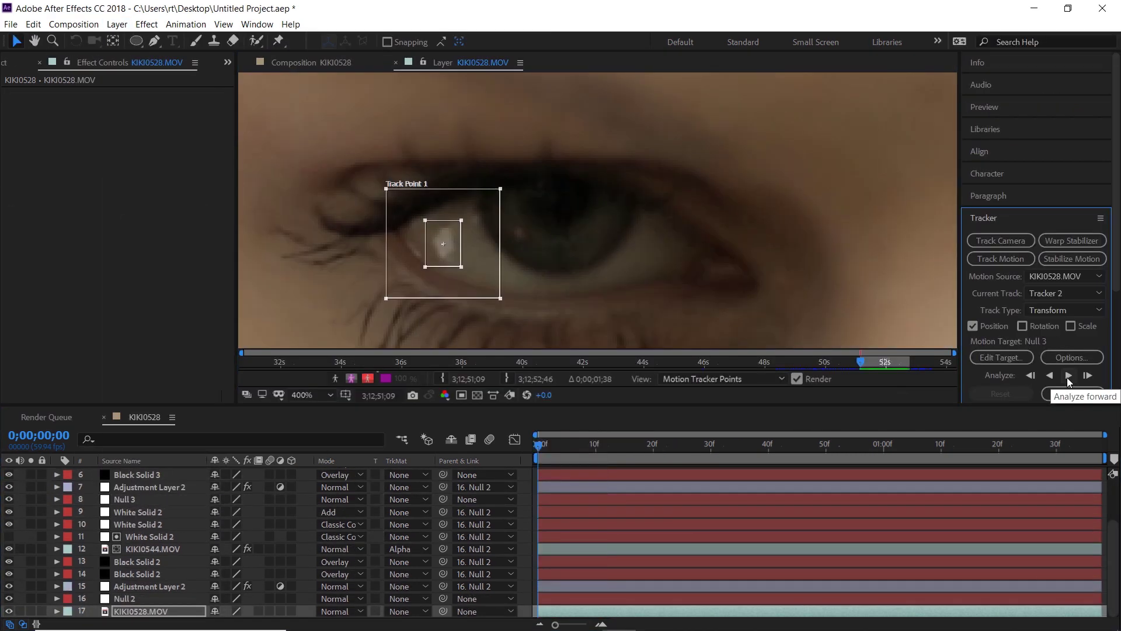
- Analyze the second eye's track point forward through the footage
click(1067, 377)
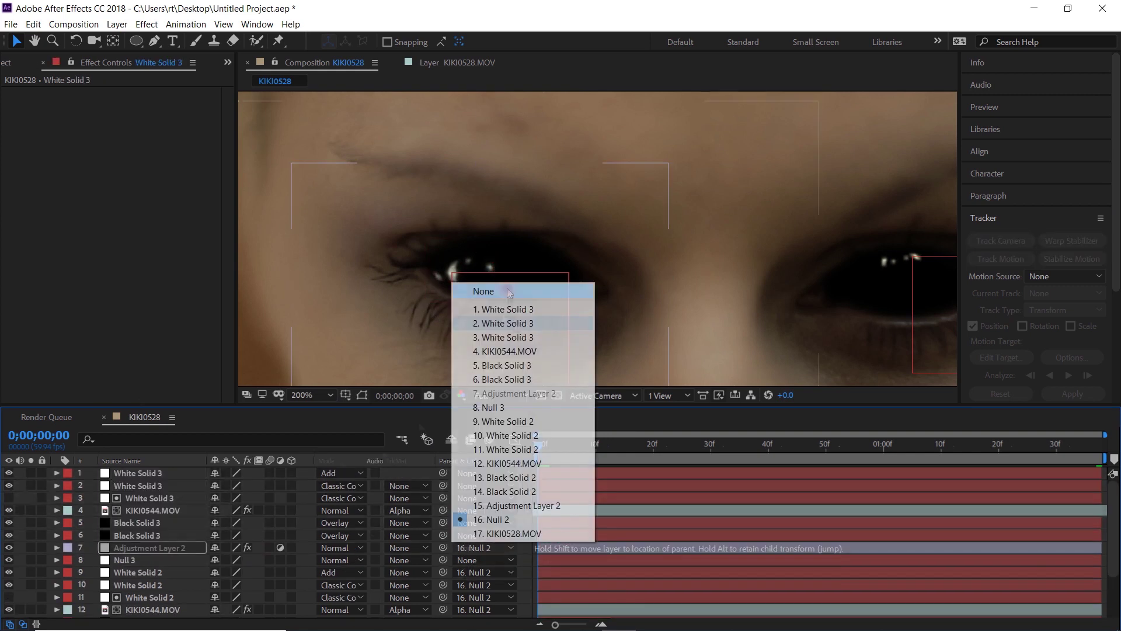